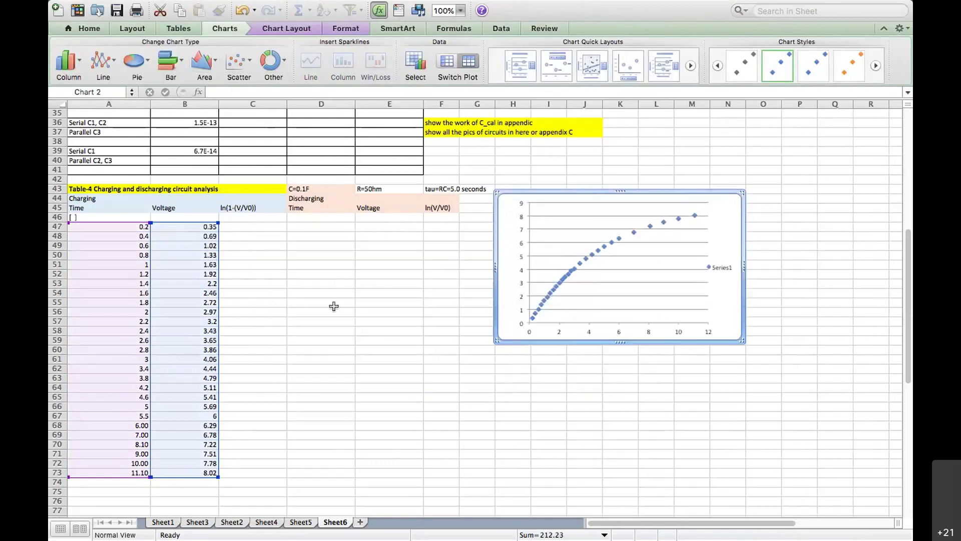
# Enter a natural-log formula in C47 that divides the first charging voltage by 9, =LN((B47/9)
pyautogui.click(334, 306)
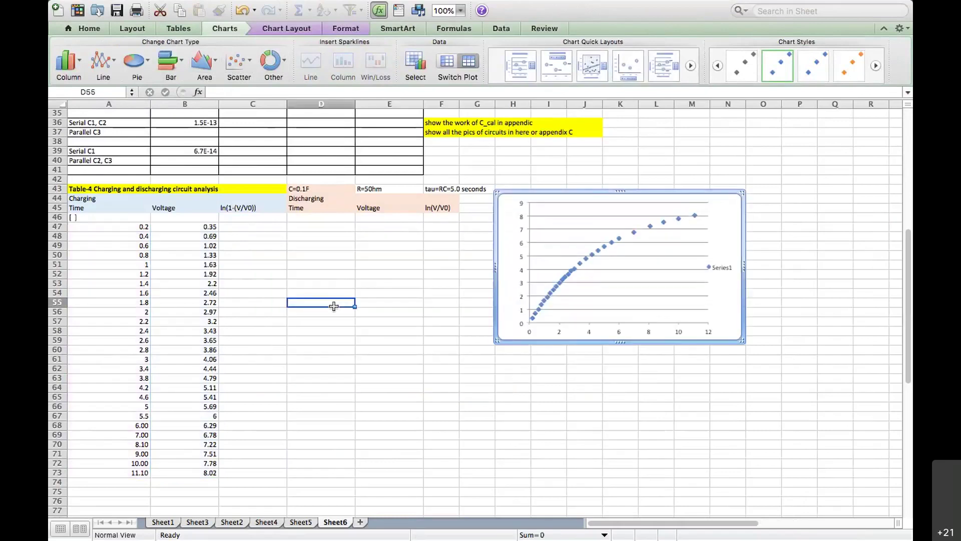
pyautogui.click(256, 224)
pyautogui.write('=')
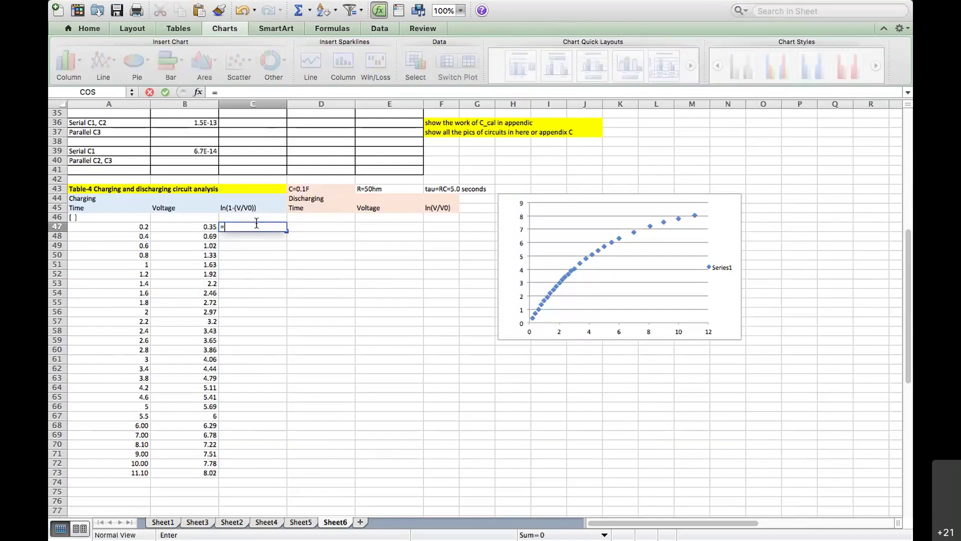
pyautogui.write('LN')
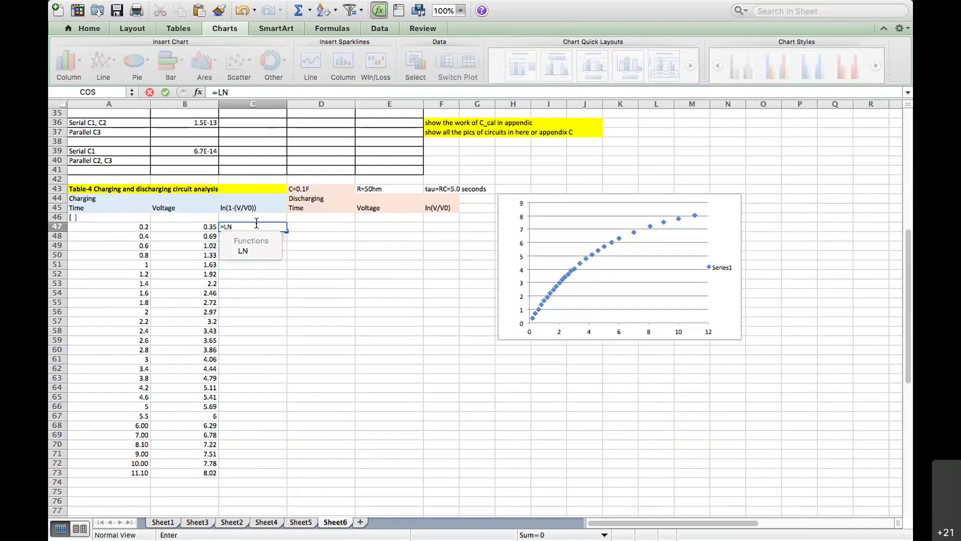
pyautogui.write('((')
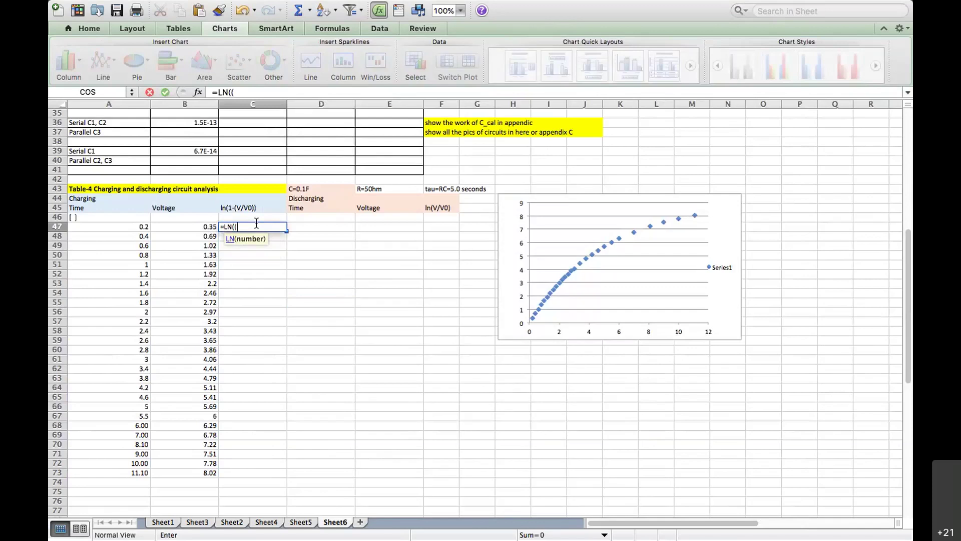
pyautogui.click(142, 229)
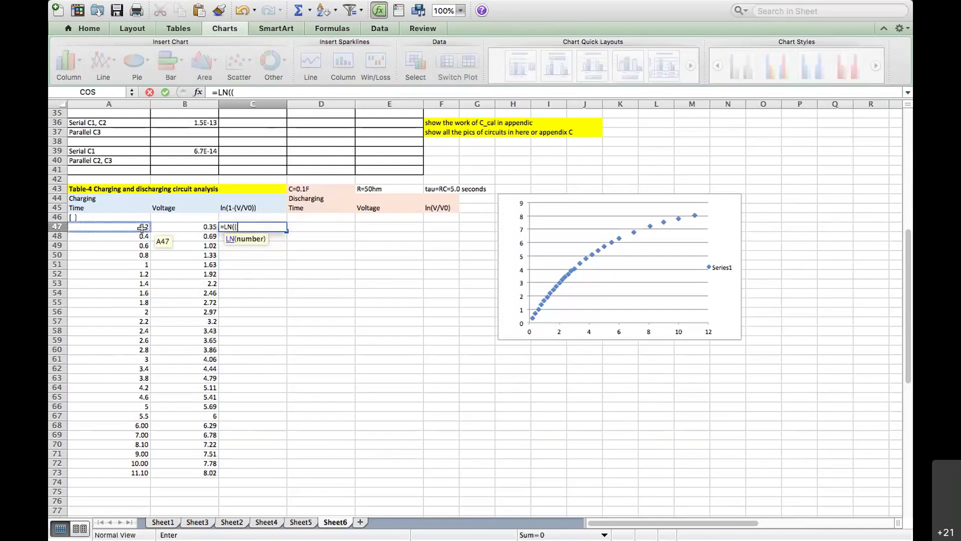
pyautogui.click(177, 231)
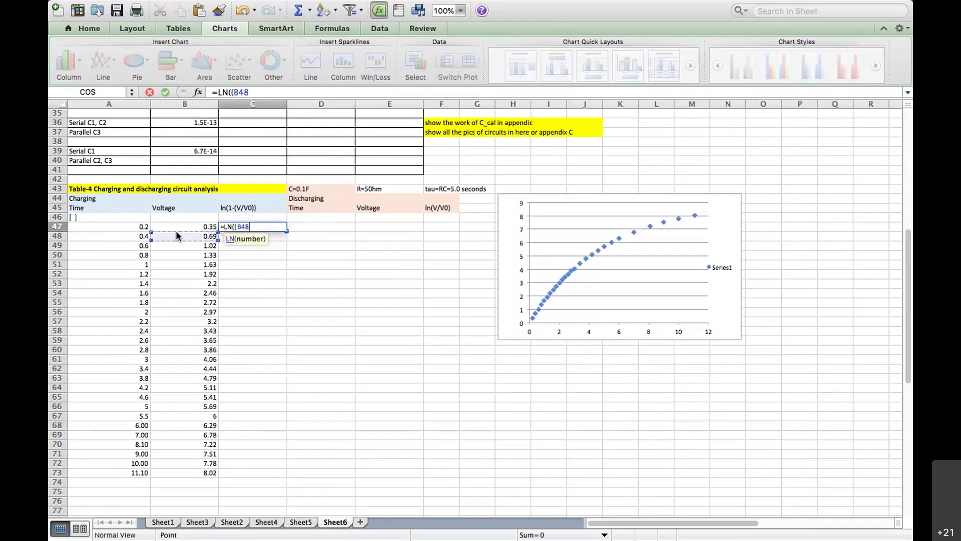
pyautogui.click(189, 227)
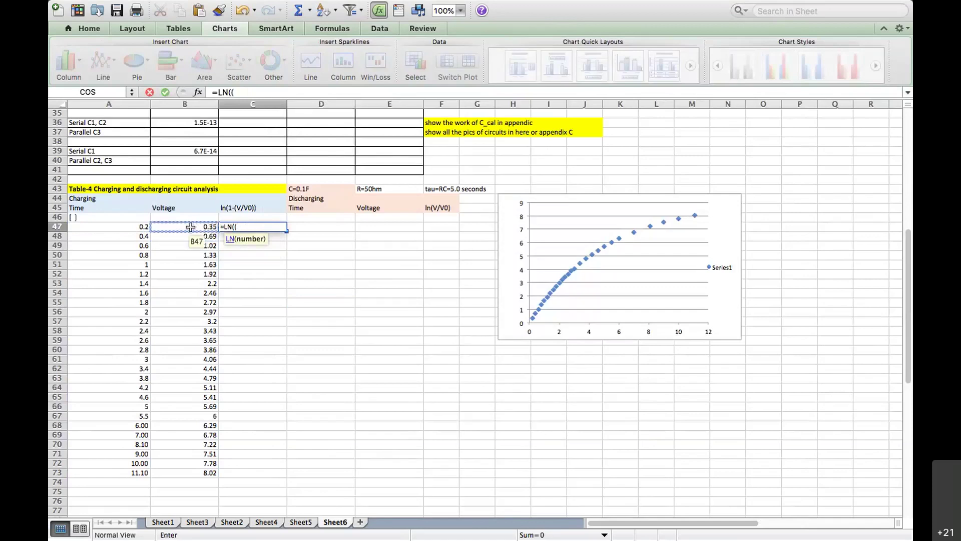
pyautogui.write('/')
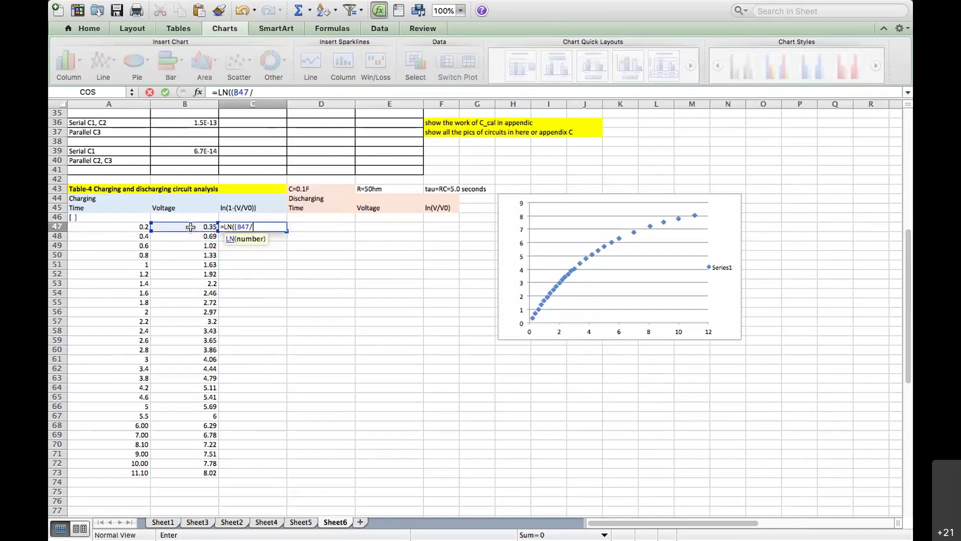
pyautogui.press('BackSpace')
pyautogui.press('BackSpace')
pyautogui.press('BackSpace')
pyautogui.press('BackSpace')
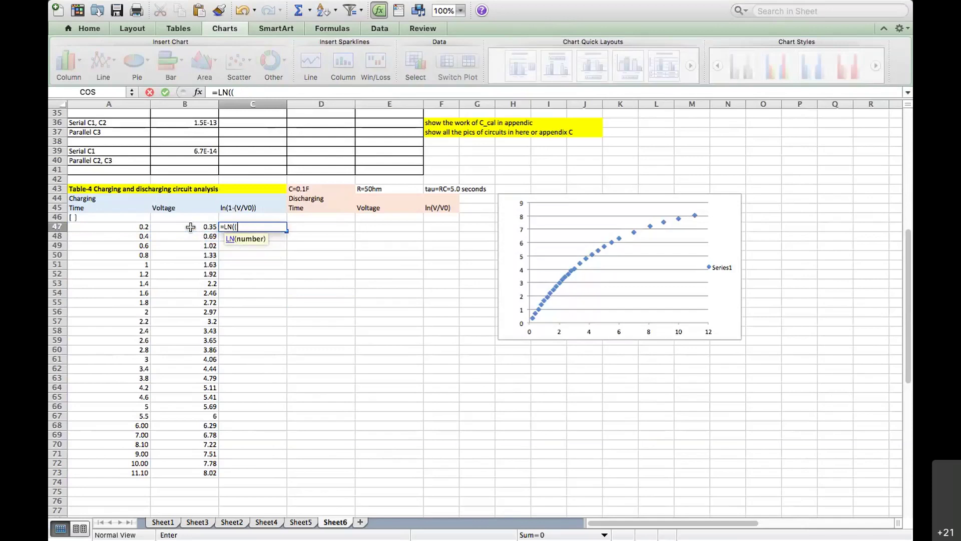
pyautogui.click(190, 227)
pyautogui.write('/9')
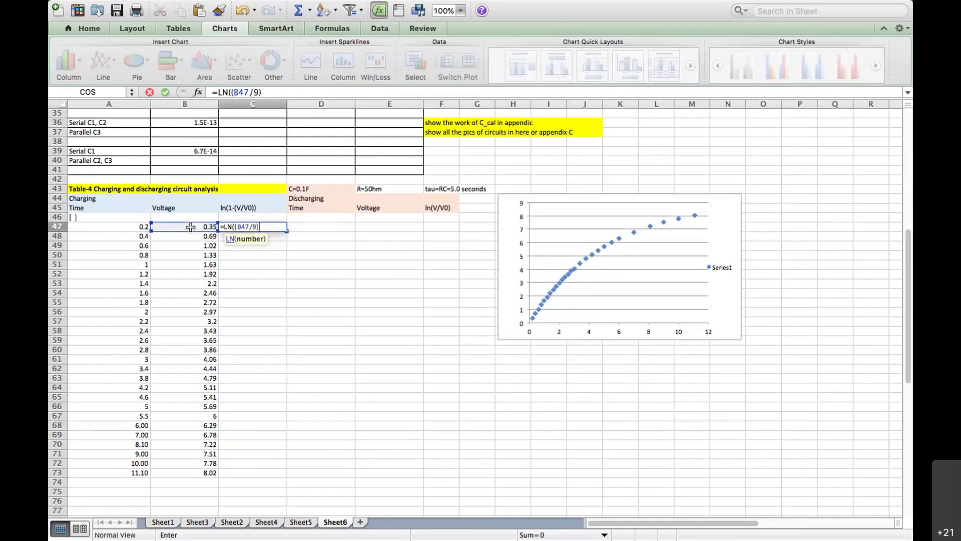
pyautogui.write(')')
pyautogui.press('Return')
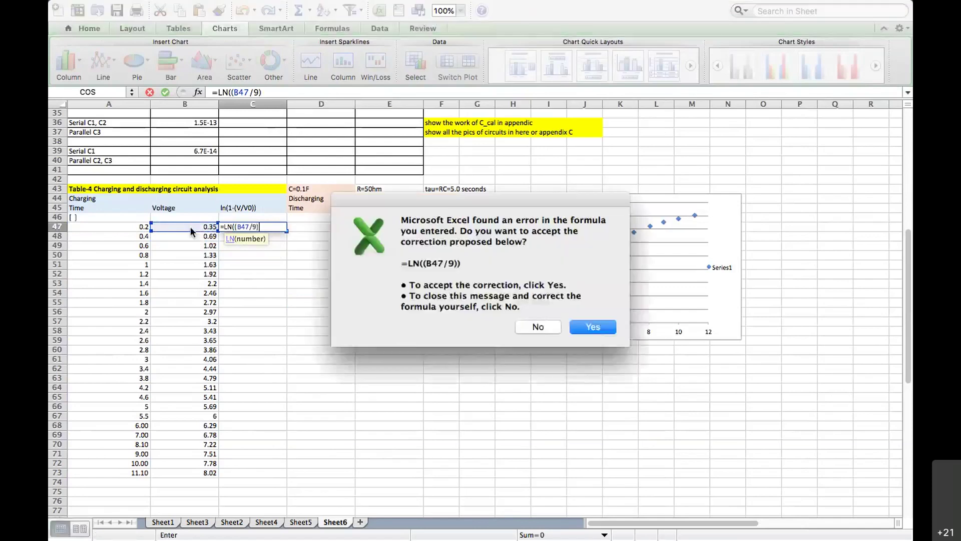
pyautogui.press('Escape')
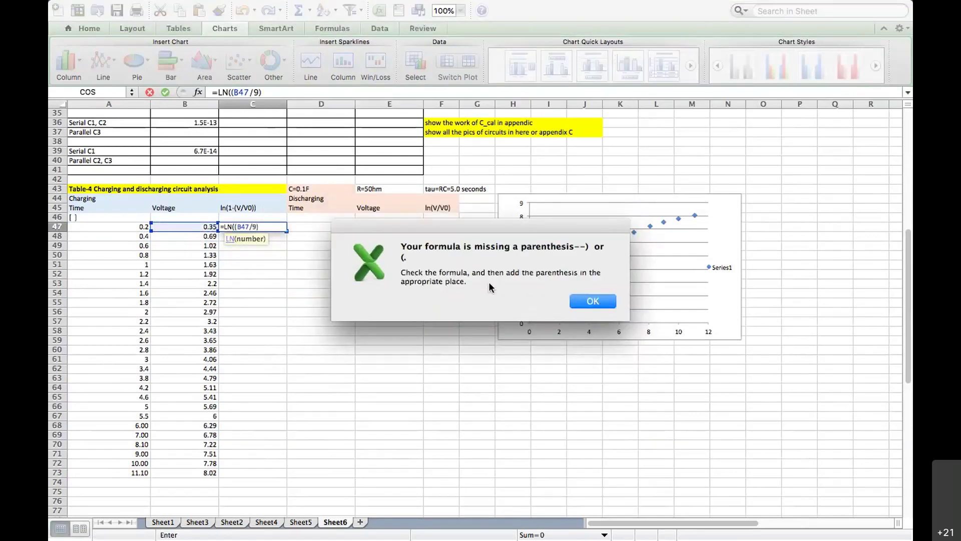
pyautogui.press('Return')
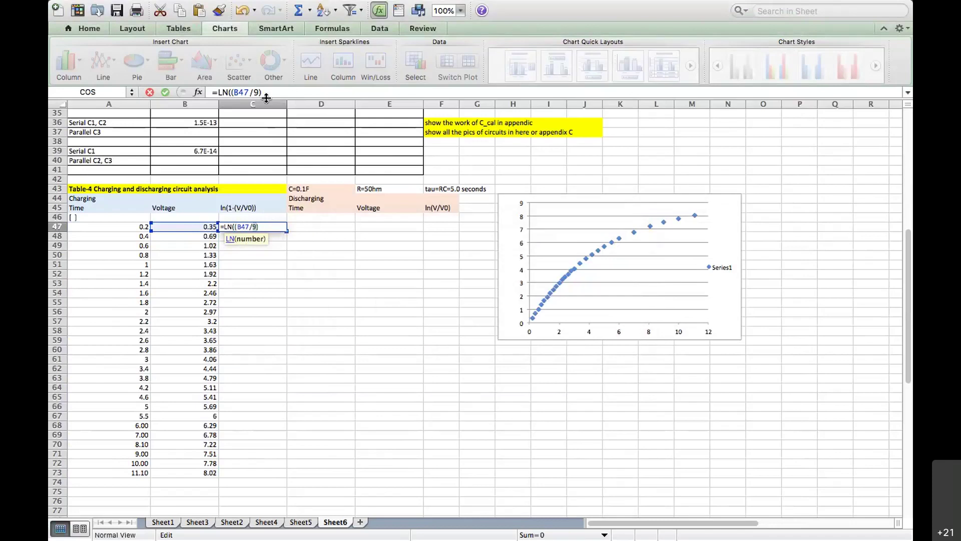
# Correct the C47 formula to =LN(1-(B47/9))
pyautogui.click(232, 90)
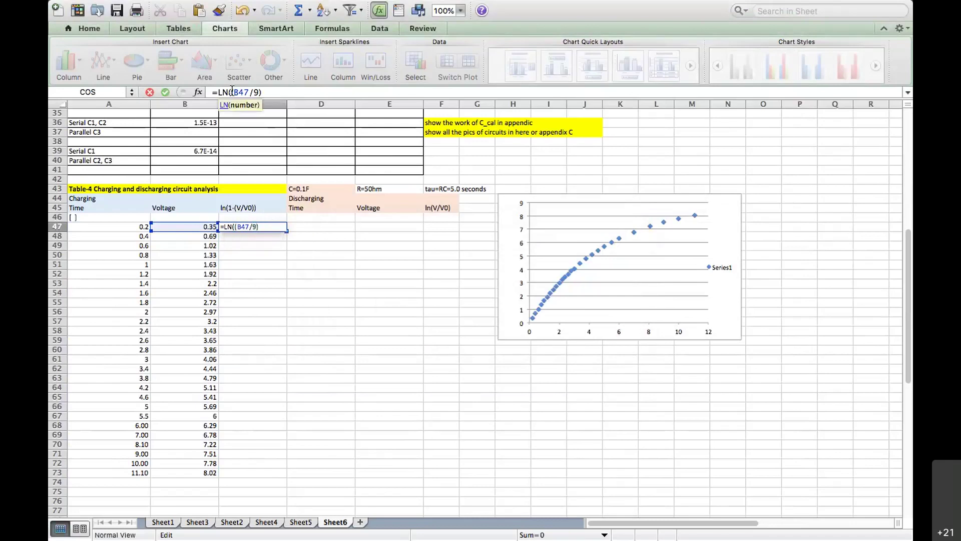
pyautogui.write('1-)')
pyautogui.press('Return')
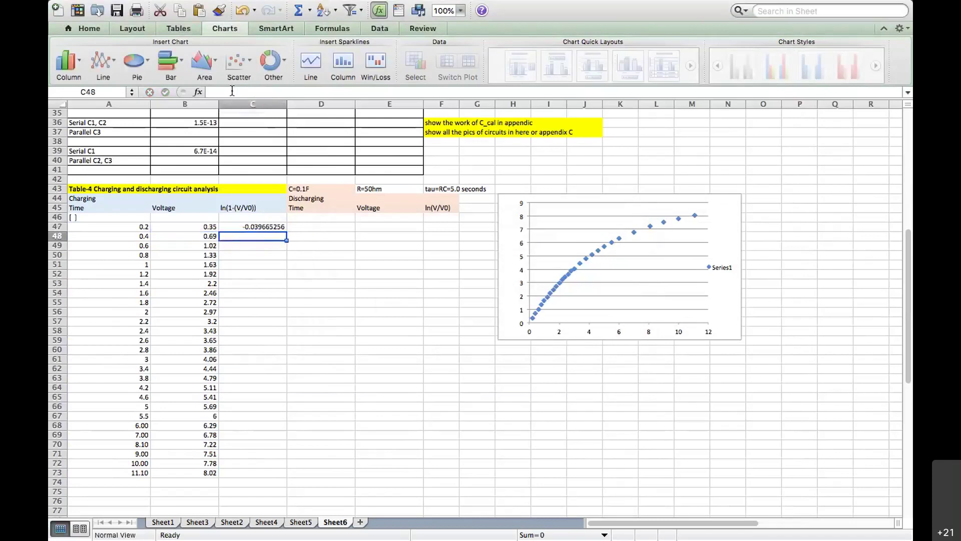
# Fill the ln(1-(V/V0)) formula from C47 down through C73
pyautogui.click(259, 226)
pyautogui.moveTo(286, 231); pyautogui.dragTo(285, 475)
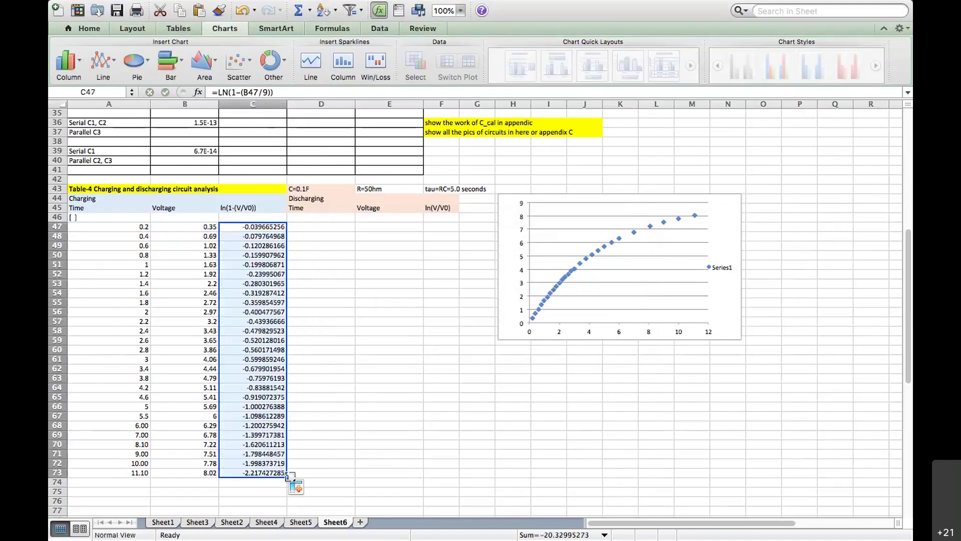
pyautogui.click(348, 300)
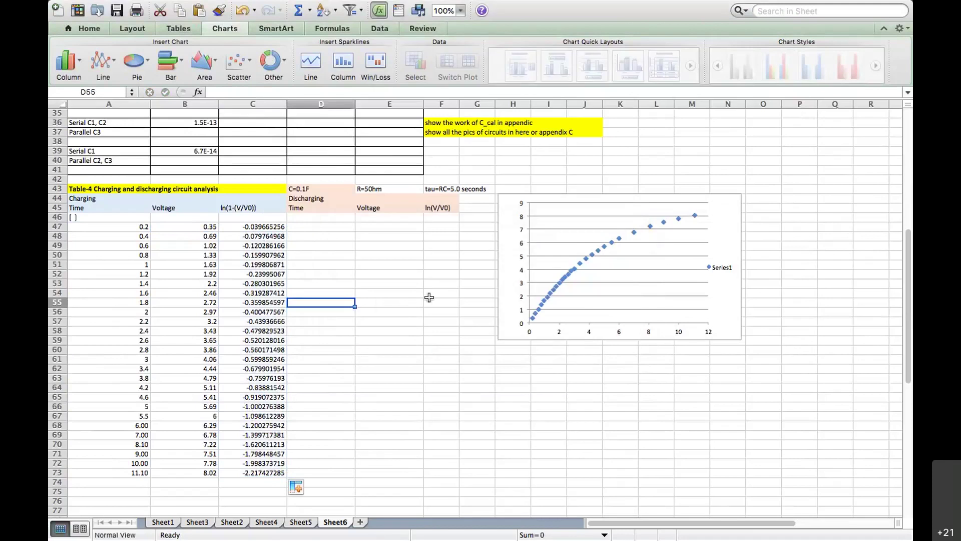
# Move the voltage chart slightly up and insert a blank Marked Scatter chart beneath it
pyautogui.click(492, 412)
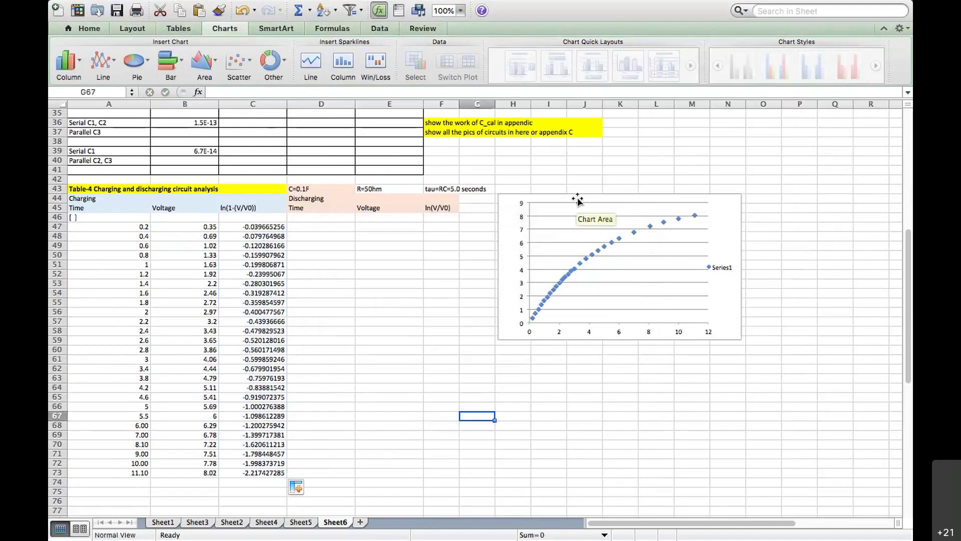
pyautogui.moveTo(578, 200); pyautogui.dragTo(595, 175)
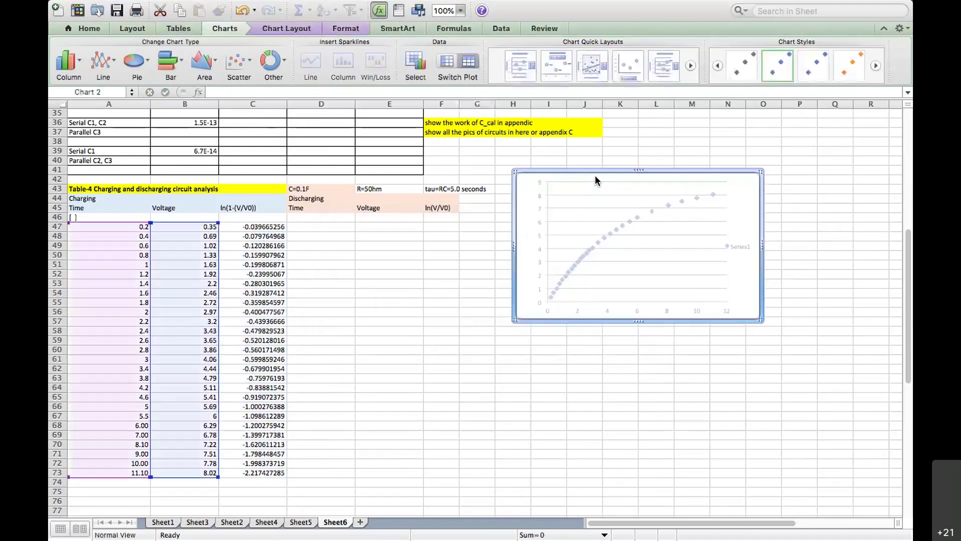
pyautogui.click(242, 62)
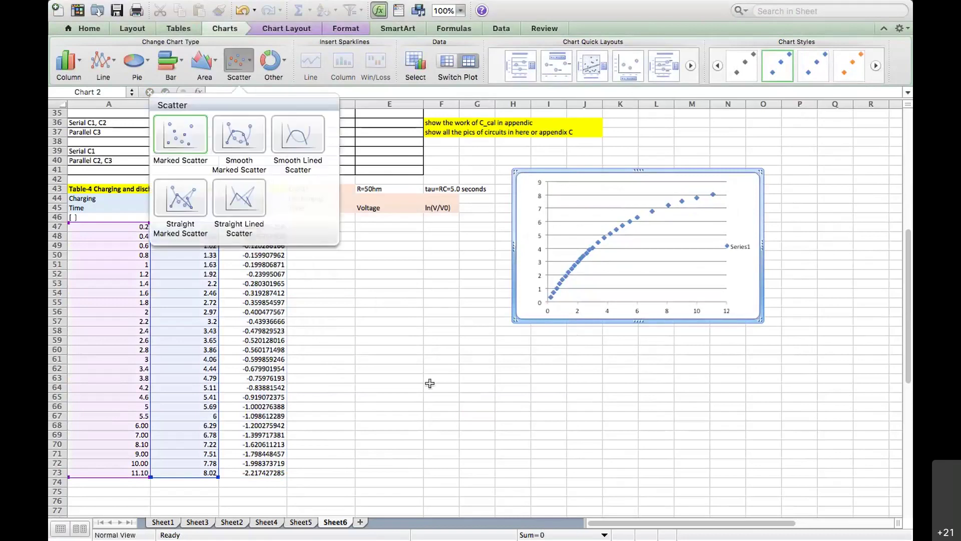
pyautogui.click(621, 407)
pyautogui.click(241, 62)
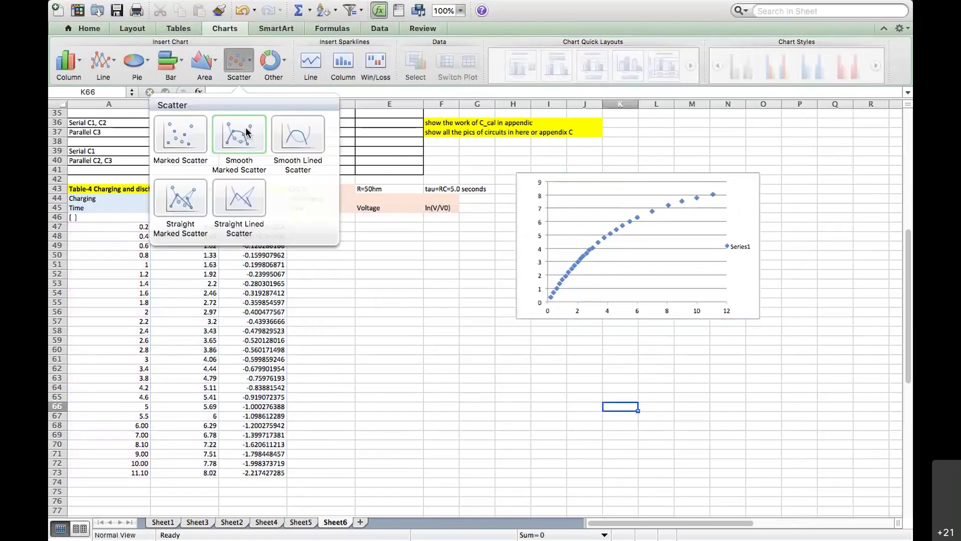
pyautogui.click(184, 131)
pyautogui.moveTo(454, 308); pyautogui.dragTo(608, 399)
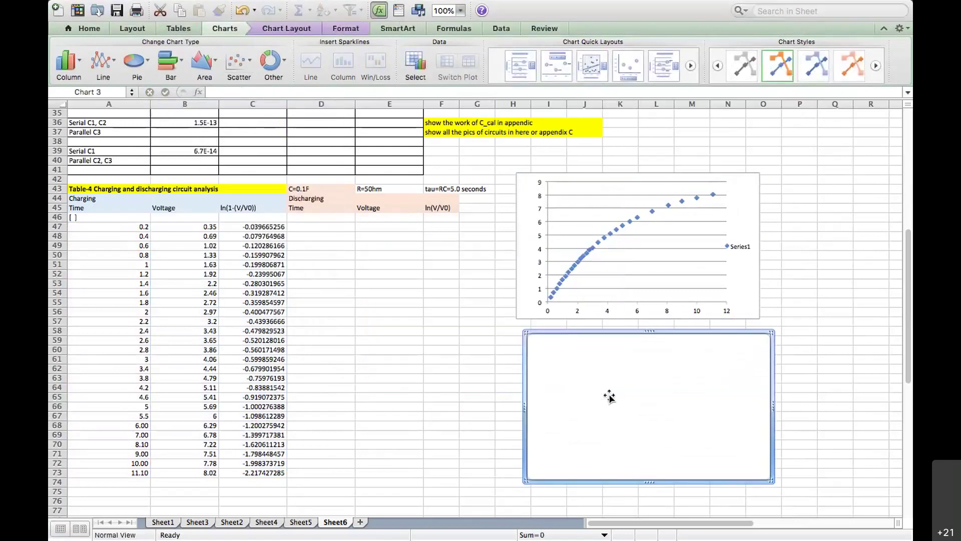
# Add a data series to the blank scatter chart with the charging times A47:A73 as X values
pyautogui.doubleClick(535, 347)
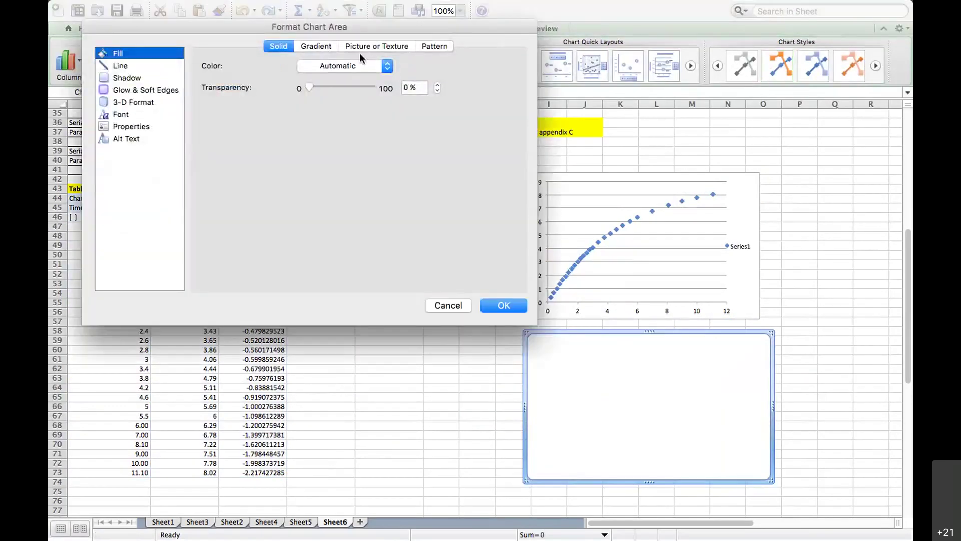
pyautogui.click(448, 305)
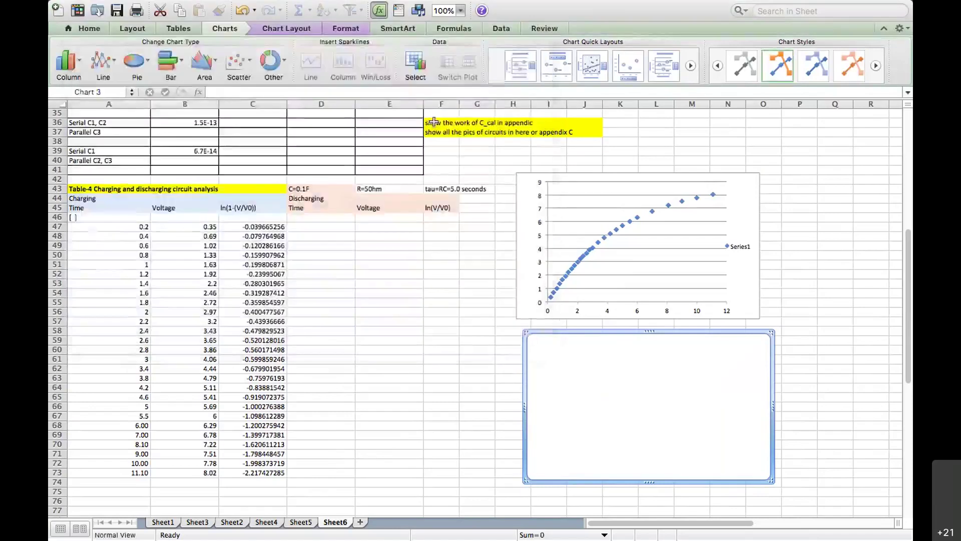
pyautogui.click(420, 55)
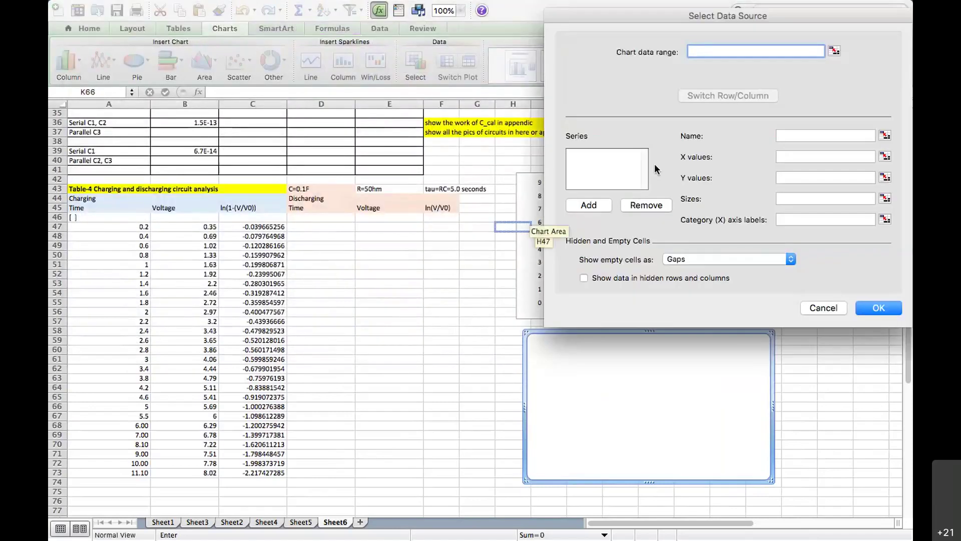
pyautogui.click(596, 205)
pyautogui.click(796, 138)
pyautogui.click(794, 157)
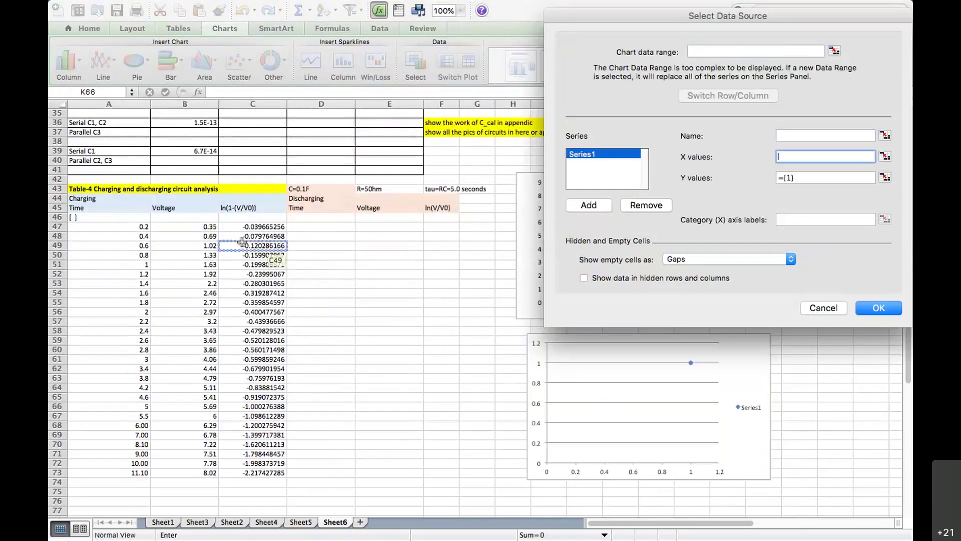
pyautogui.moveTo(126, 227); pyautogui.dragTo(145, 472)
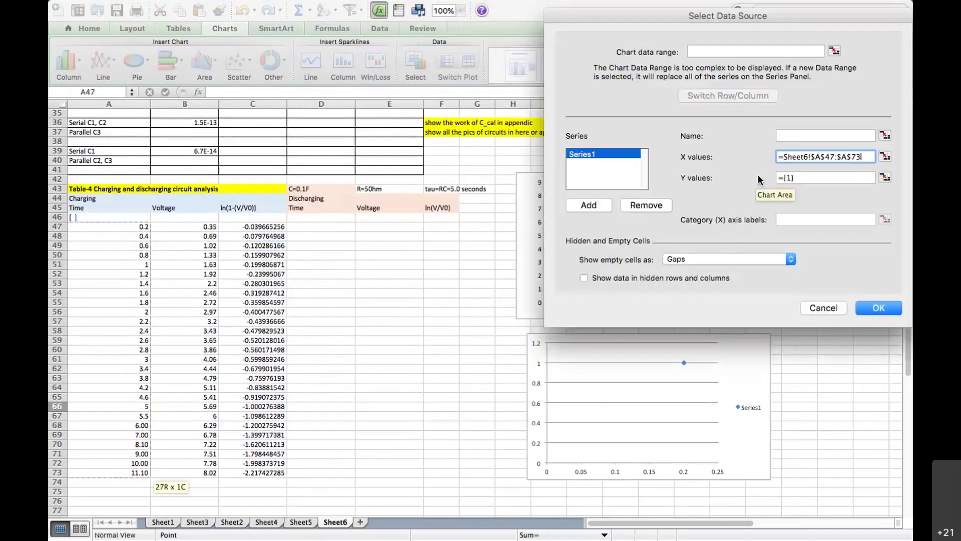
# Set the new series' Y values to the ln(1-(V/V0)) column, C47:C73, and apply the data source
pyautogui.click(799, 178)
pyautogui.press('BackSpace')
pyautogui.press('BackSpace')
pyautogui.press('BackSpace')
pyautogui.press('BackSpace')
pyautogui.click(259, 226)
pyautogui.moveTo(259, 225); pyautogui.dragTo(261, 469)
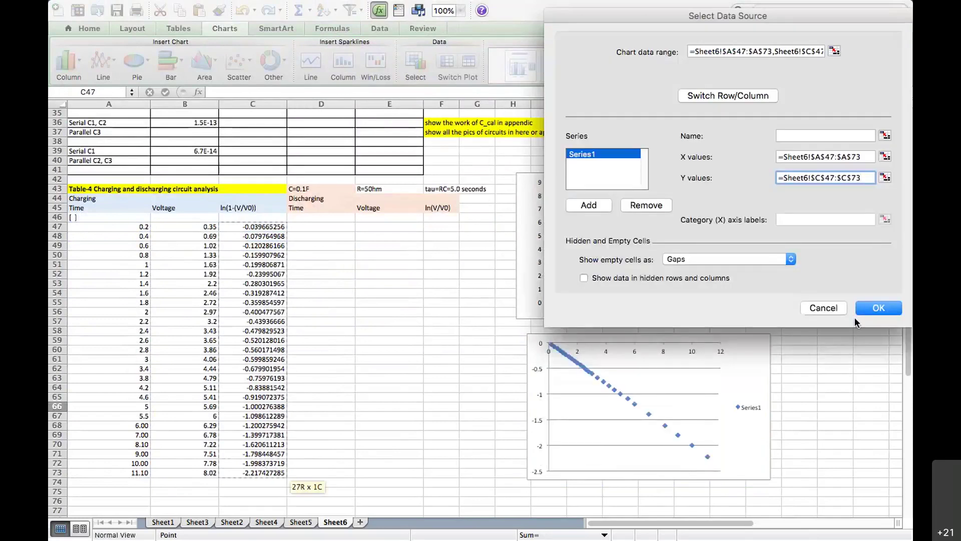
pyautogui.click(870, 307)
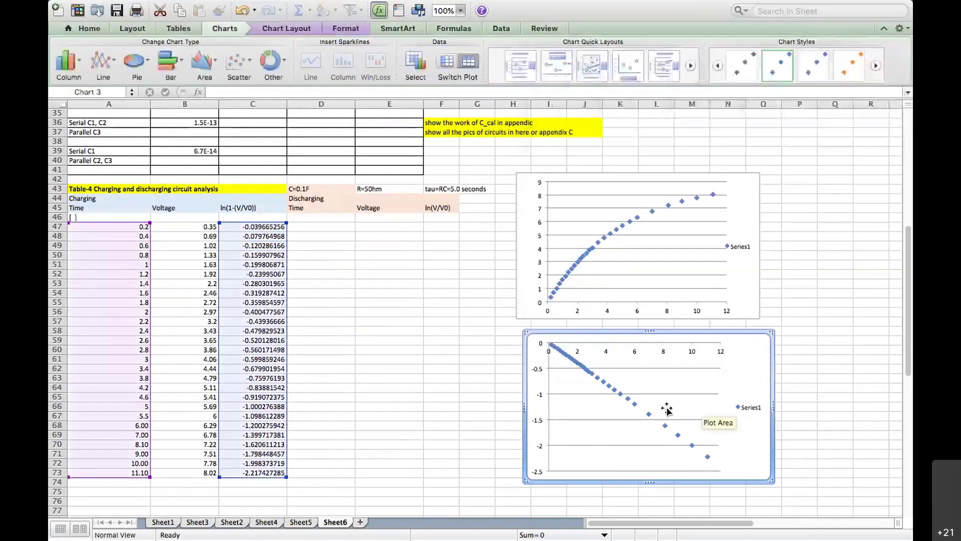
# Add a Linear trendline to the ln(1-(V/V0)) data series in the lower chart
pyautogui.click(634, 405)
pyautogui.doubleClick(633, 405)
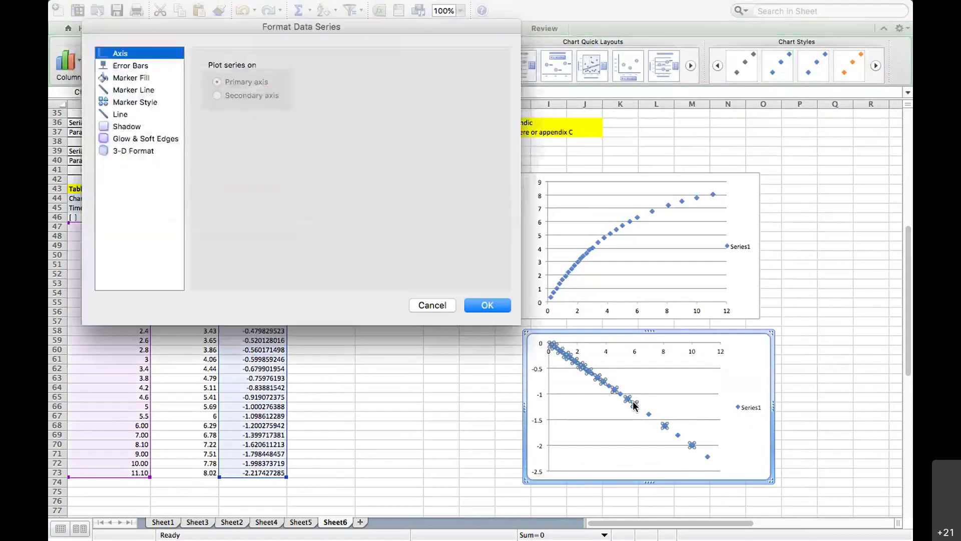
pyautogui.click(487, 305)
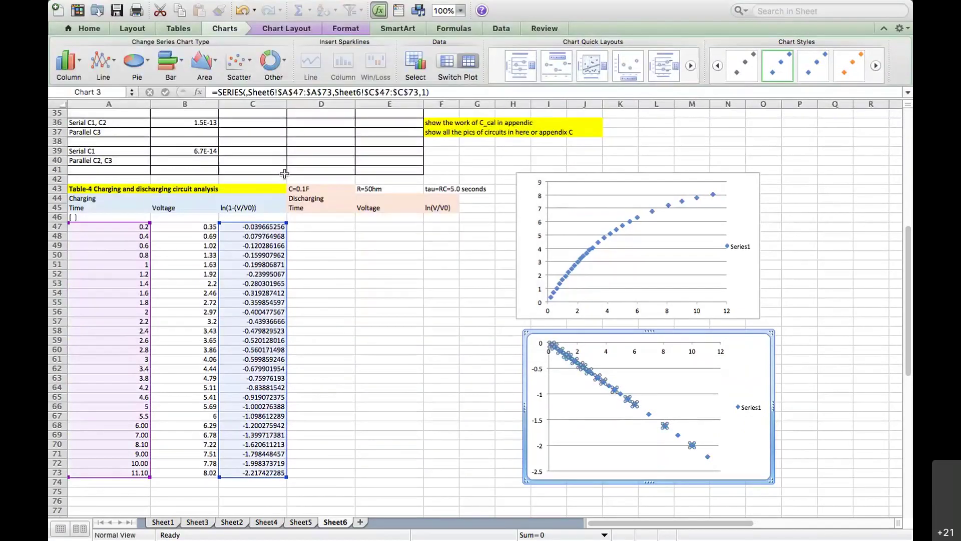
pyautogui.rightClick(591, 376)
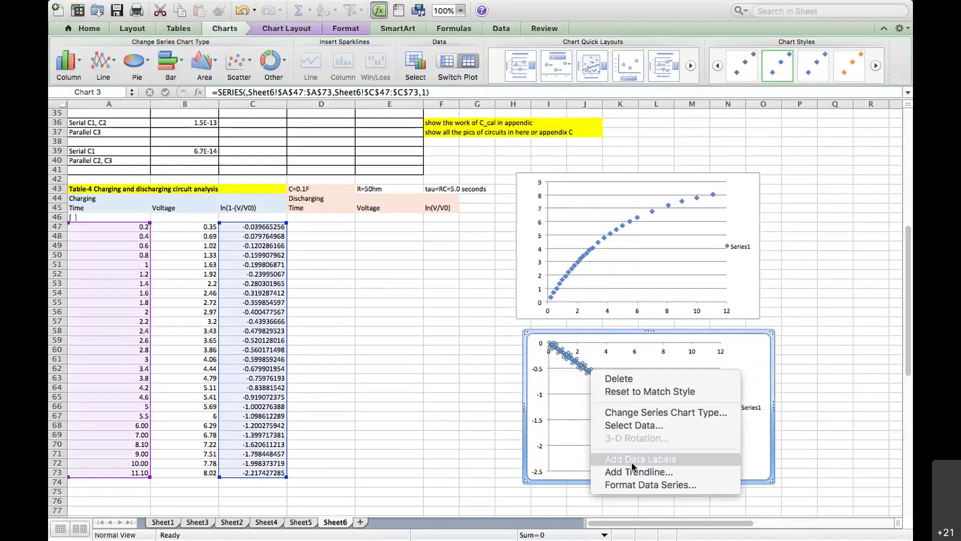
pyautogui.click(633, 466)
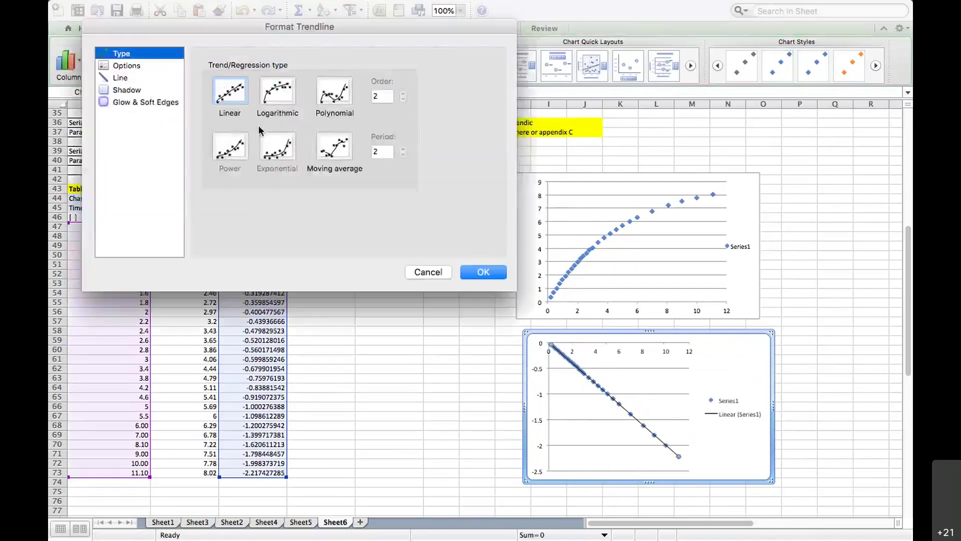
pyautogui.click(483, 272)
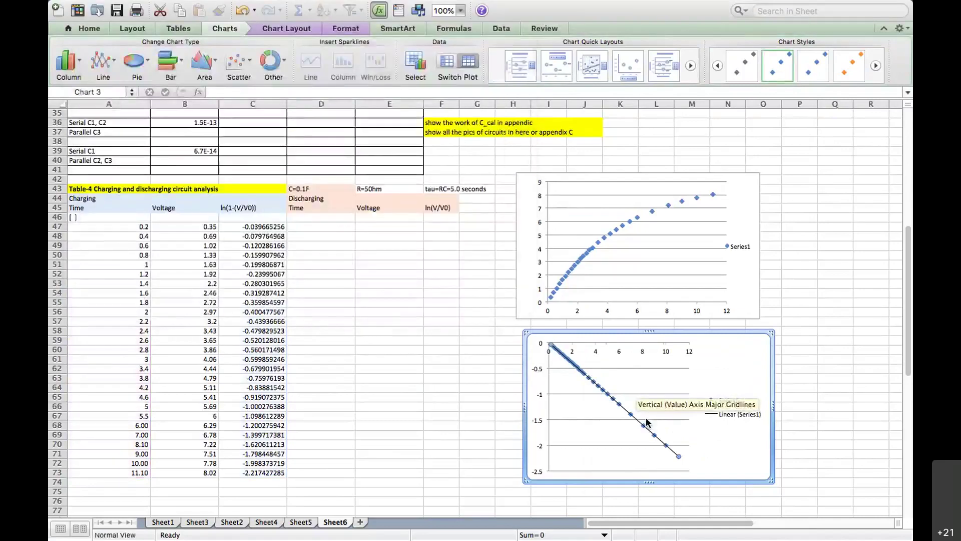
# Set the linear trendline's intercept to 0 and display its equation and R-squared value on the lower chart
pyautogui.doubleClick(637, 422)
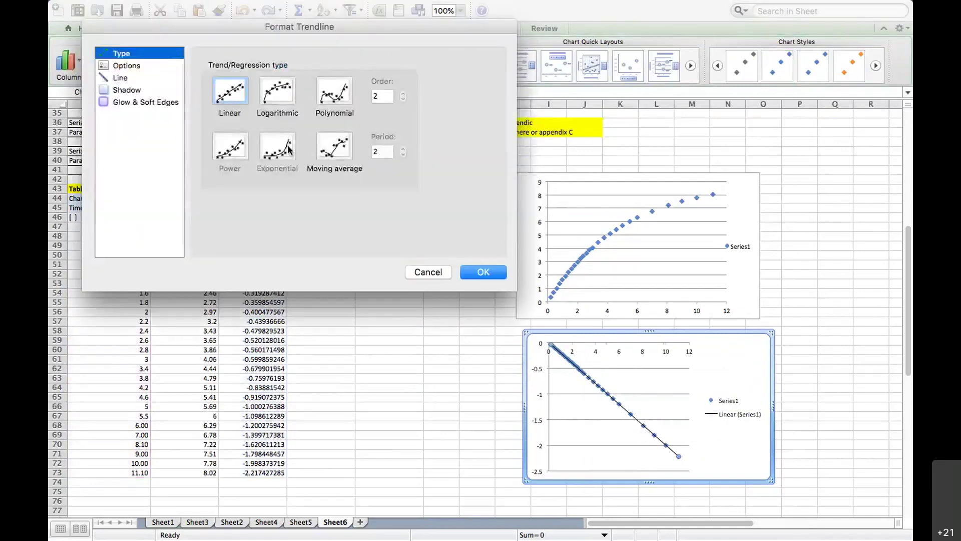
pyautogui.click(161, 66)
pyautogui.click(224, 244)
pyautogui.click(224, 225)
pyautogui.click(221, 207)
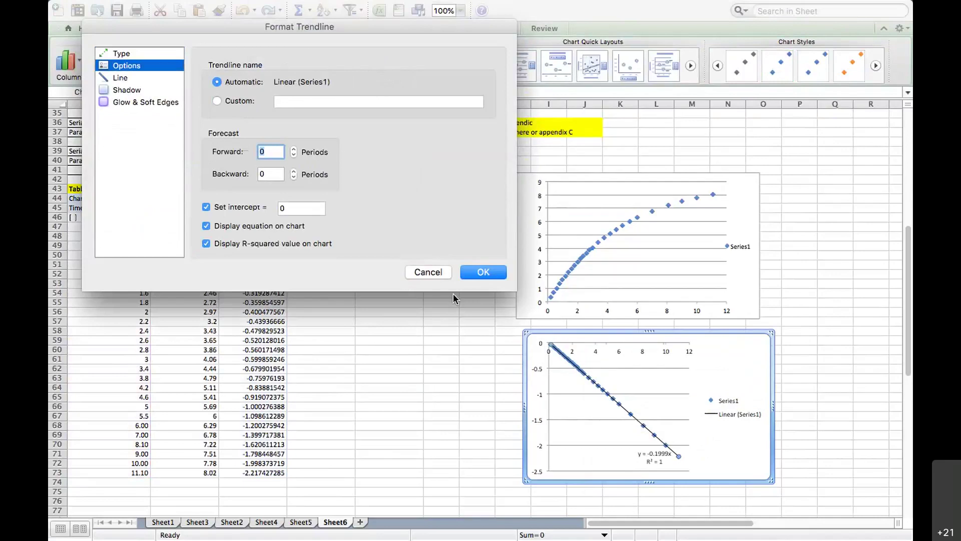
pyautogui.click(484, 272)
# Move the trendline equation label clear of the data points, into the empty area beneath the middle of the fitted line
pyautogui.moveTo(656, 457); pyautogui.dragTo(608, 424)
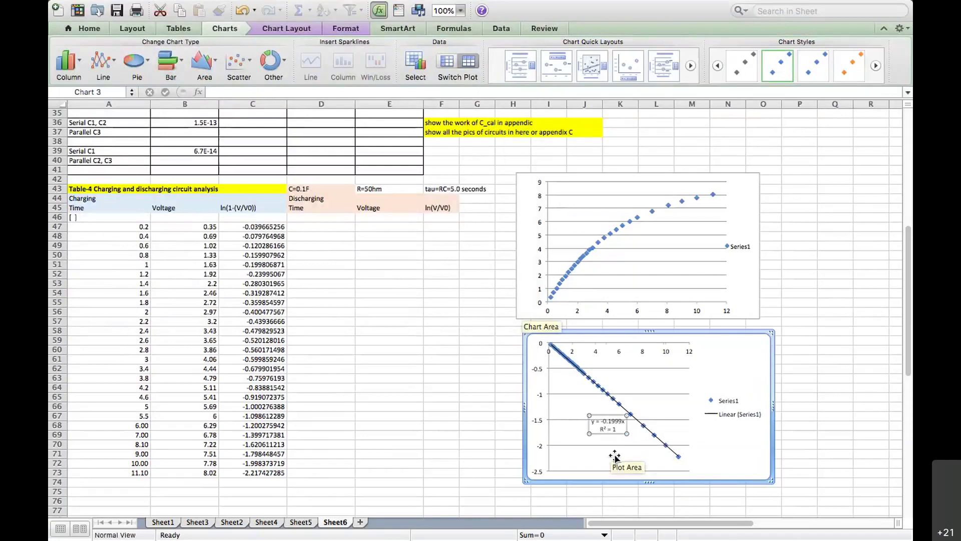
pyautogui.click(654, 457)
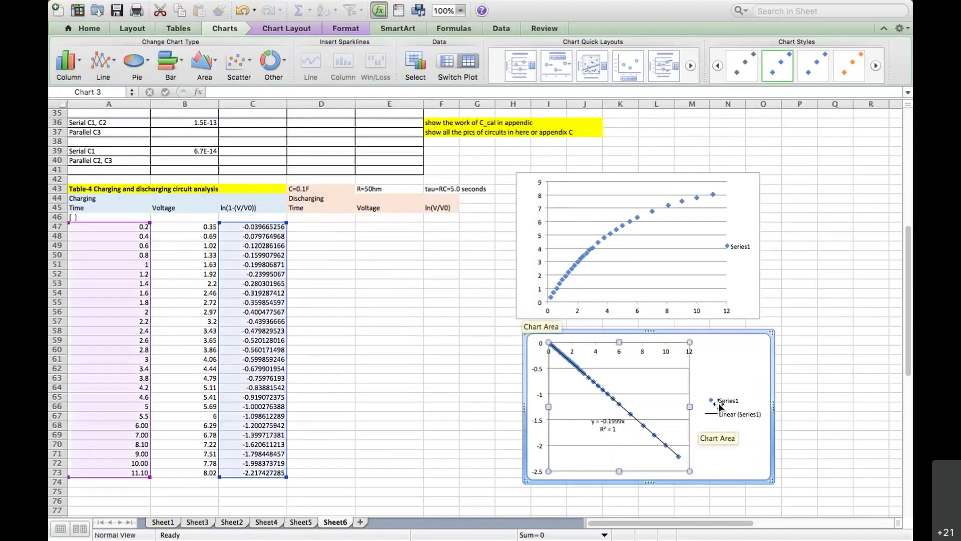
pyautogui.click(737, 370)
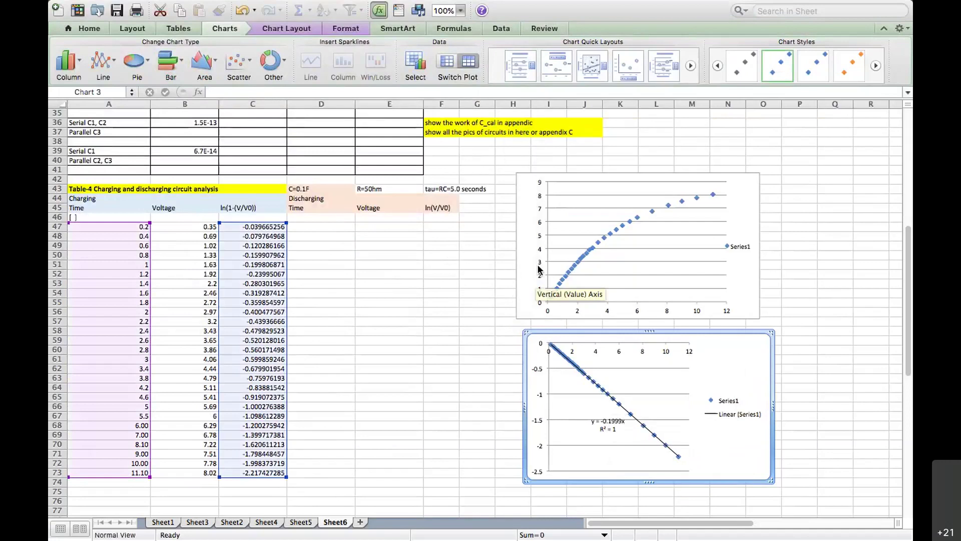
pyautogui.moveTo(609, 4)
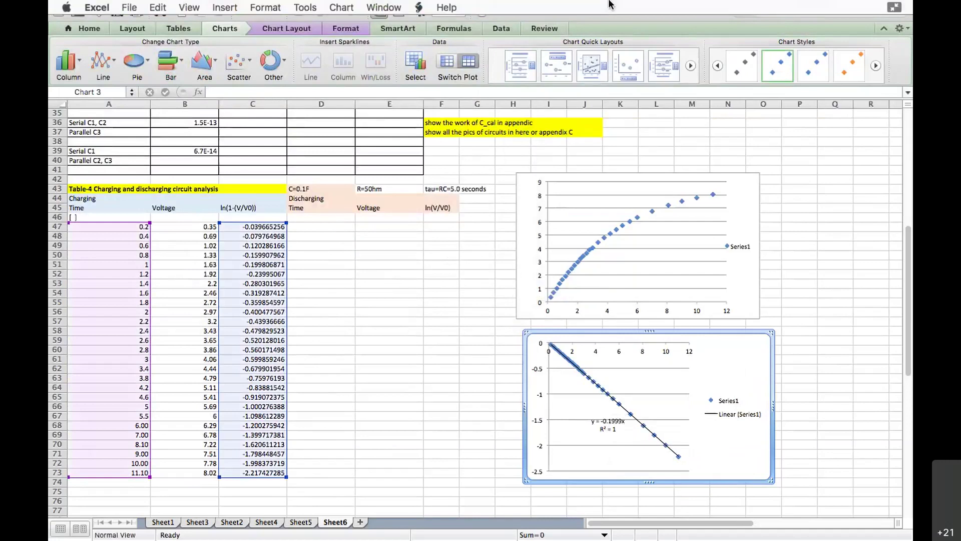
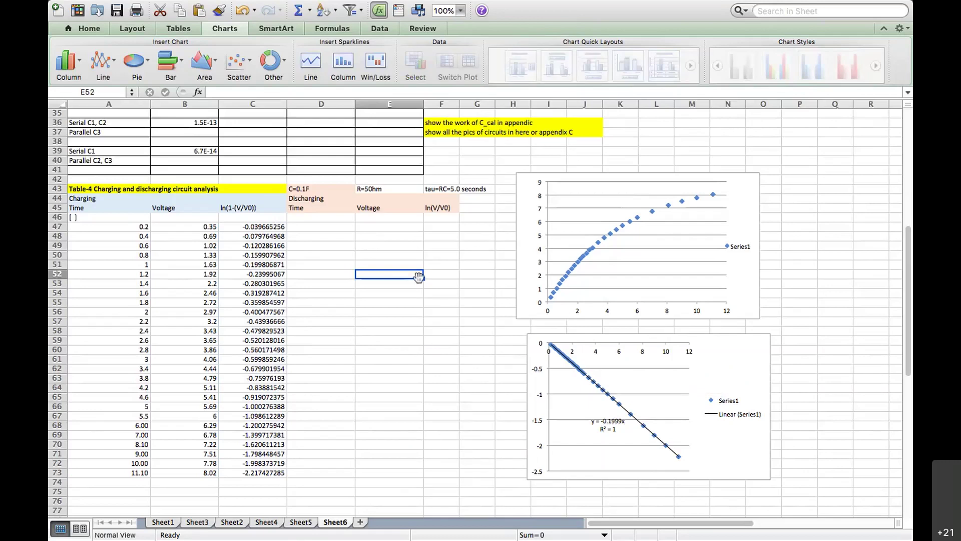
# Delete both the voltage chart and the ln(1-(V/V0)) chart from the sheet
pyautogui.click(460, 348)
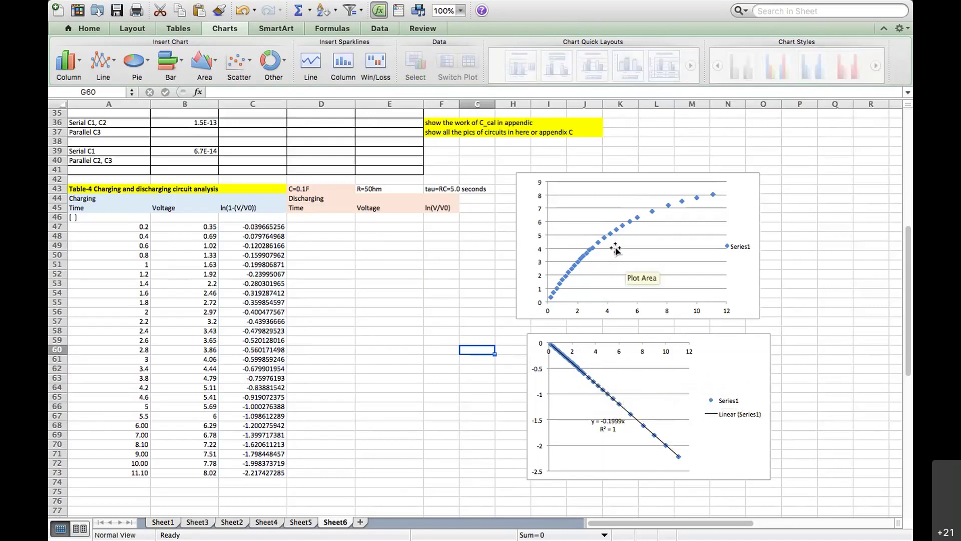
pyautogui.click(529, 179)
pyautogui.press('Delete')
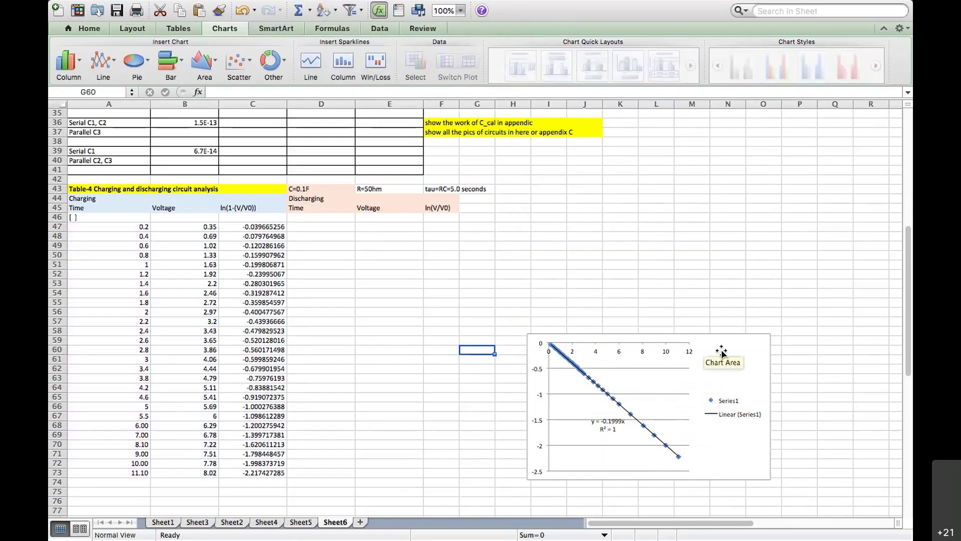
pyautogui.click(721, 352)
pyautogui.press('Delete')
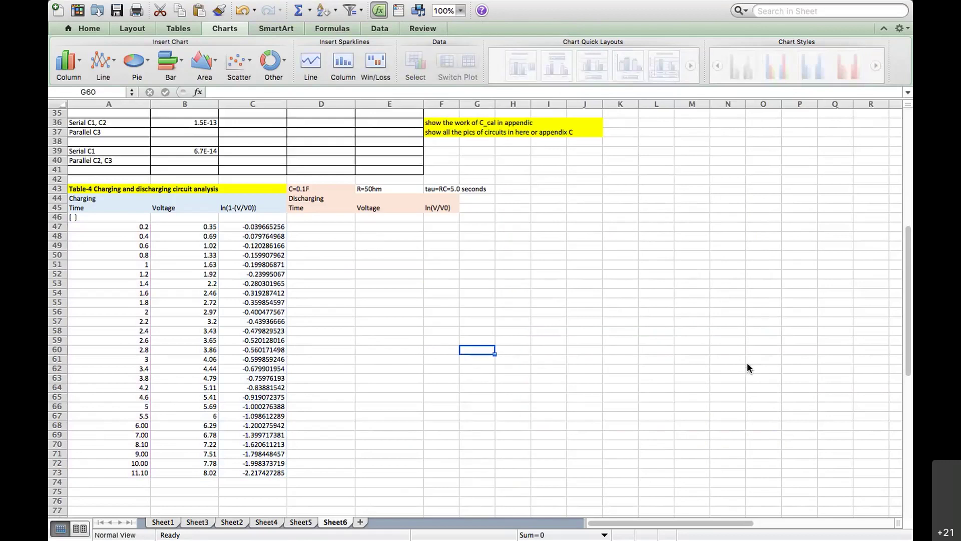
pyautogui.click(477, 293)
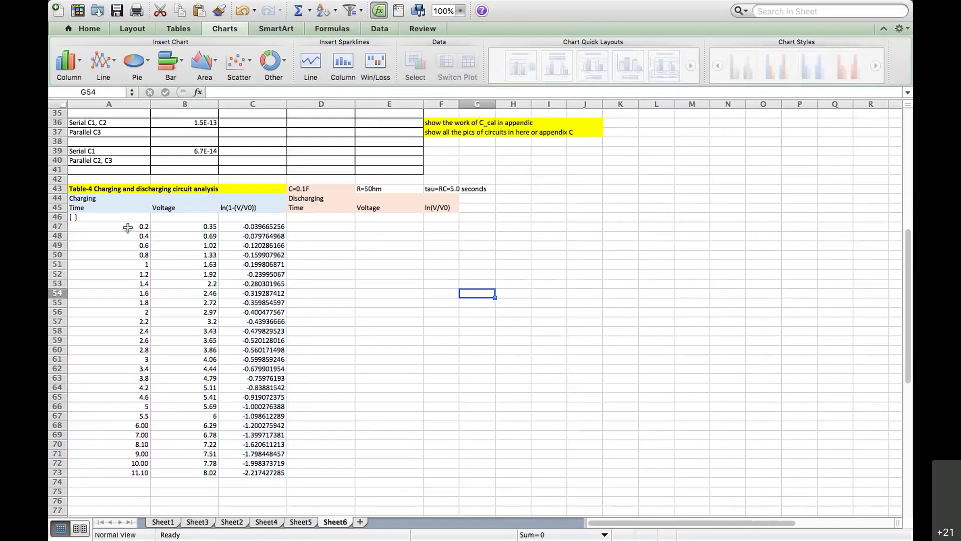
pyautogui.moveTo(127, 228); pyautogui.dragTo(194, 471)
pyautogui.moveTo(114, 228); pyautogui.dragTo(128, 453)
pyautogui.moveTo(183, 224); pyautogui.dragTo(183, 482)
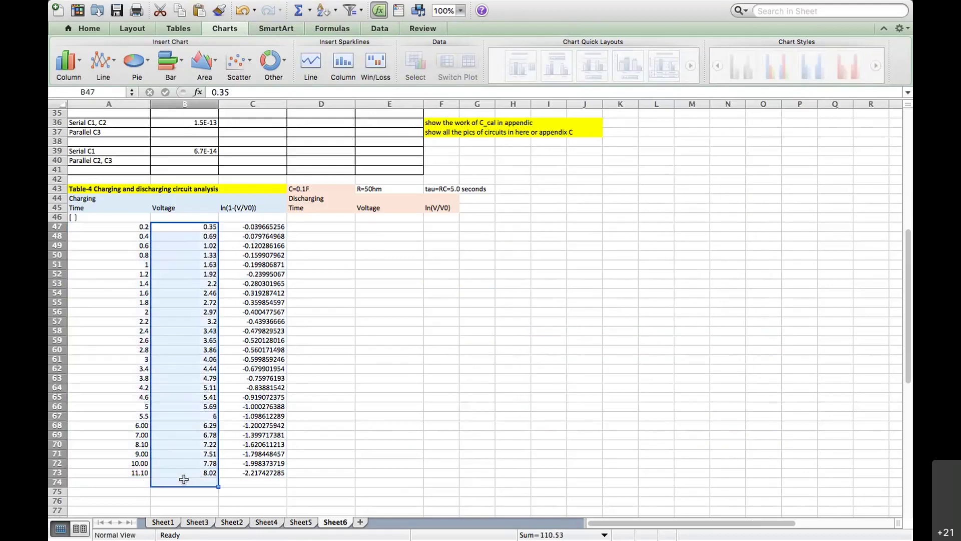
# Clear the ln(1-(V/V0)) values from C47:C73, keeping the charging time and voltage data
pyautogui.click(254, 226)
pyautogui.moveTo(253, 236); pyautogui.dragTo(245, 472)
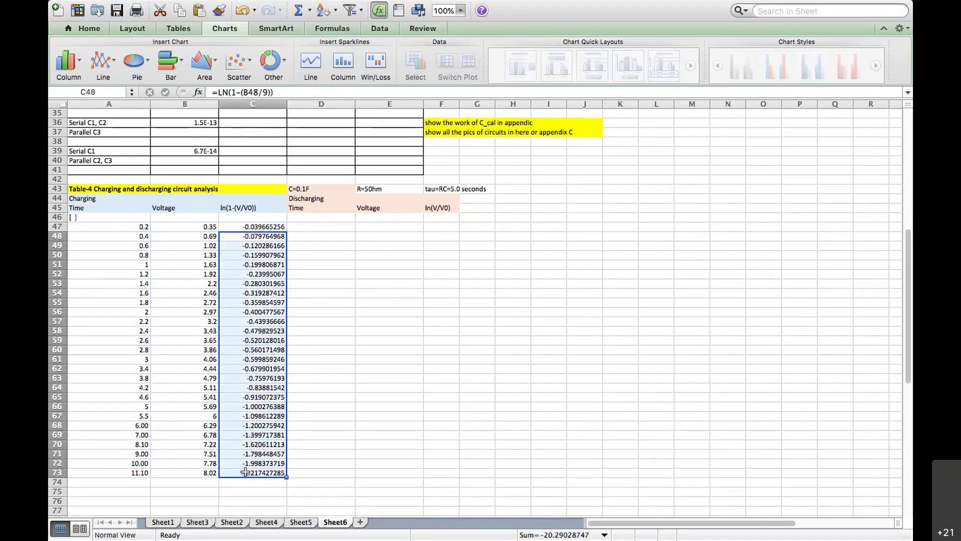
pyautogui.press('BackSpace')
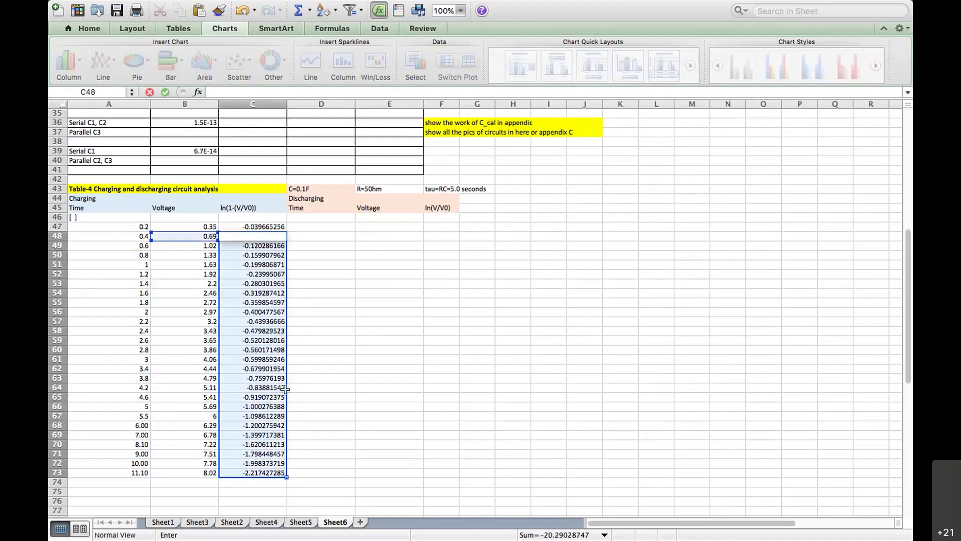
pyautogui.press('Escape')
pyautogui.moveTo(252, 226); pyautogui.dragTo(256, 470)
pyautogui.press('BackSpace')
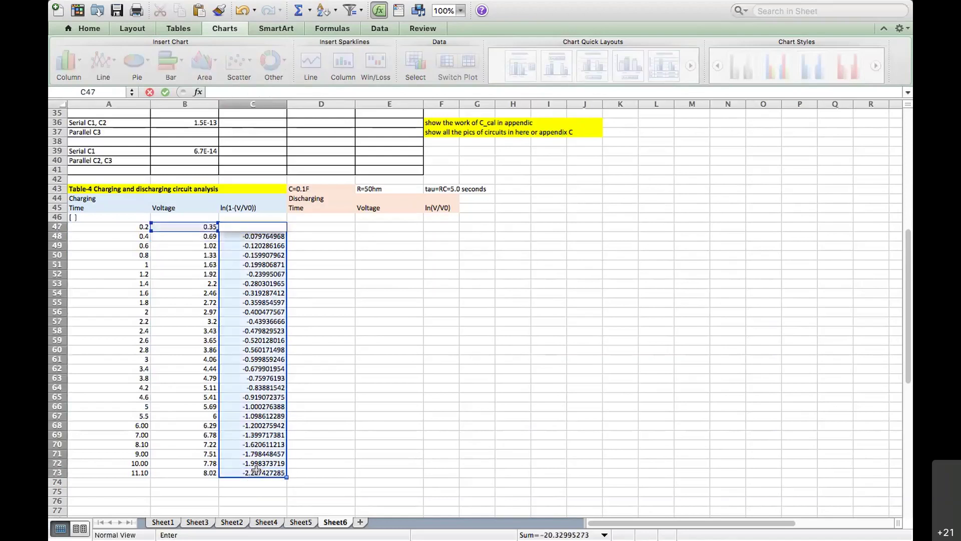
pyautogui.press('Escape')
pyautogui.press('Delete')
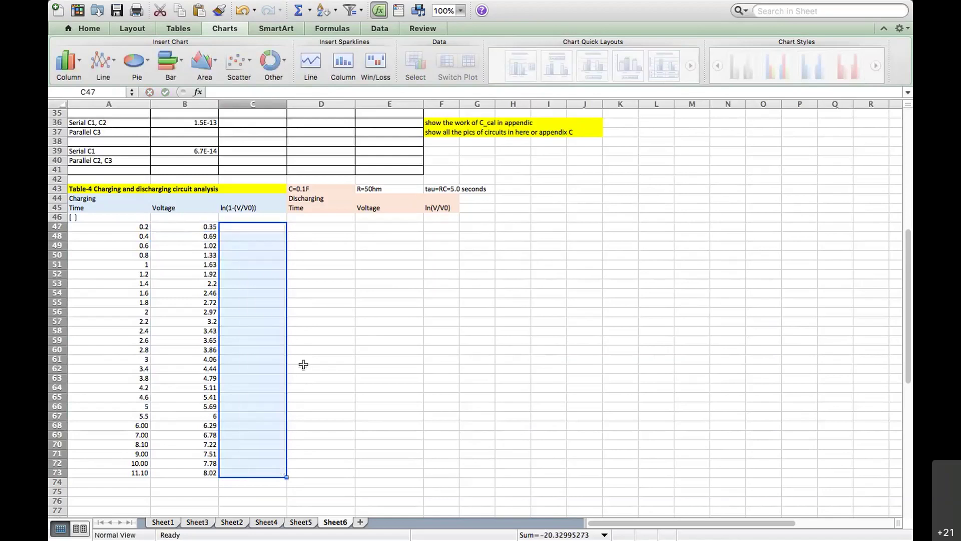
pyautogui.click(300, 311)
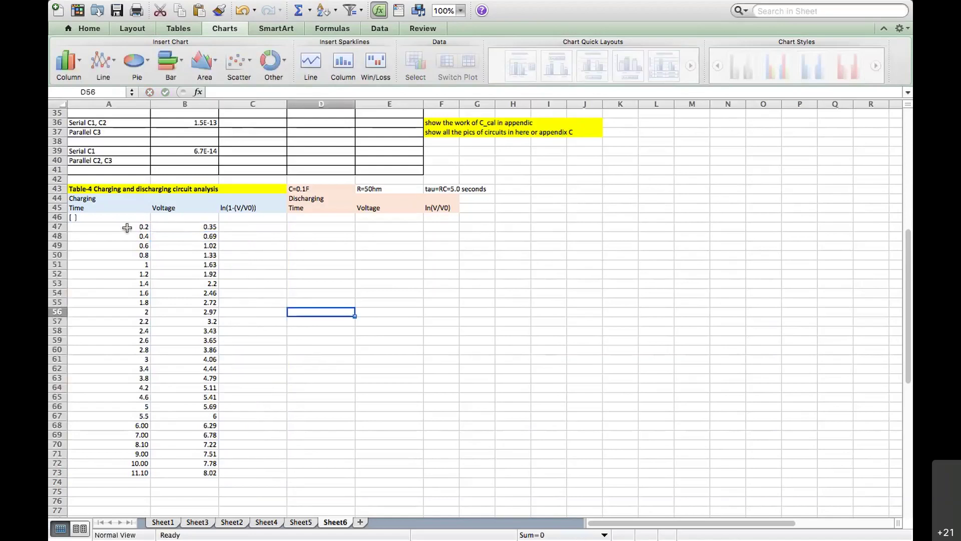
# Insert a blank Marked Scatter chart and place it in the empty cells beside Table-4
pyautogui.moveTo(127, 228); pyautogui.dragTo(161, 471)
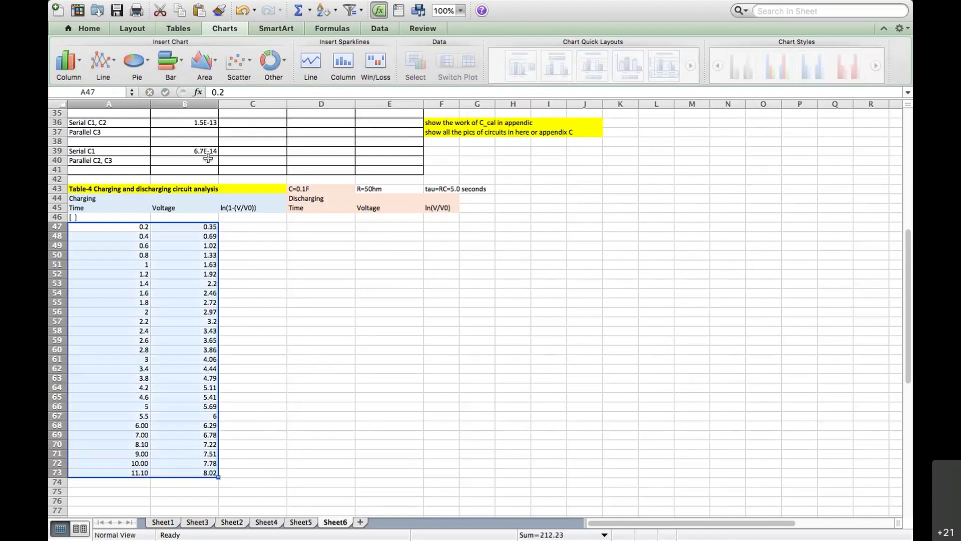
pyautogui.click(638, 293)
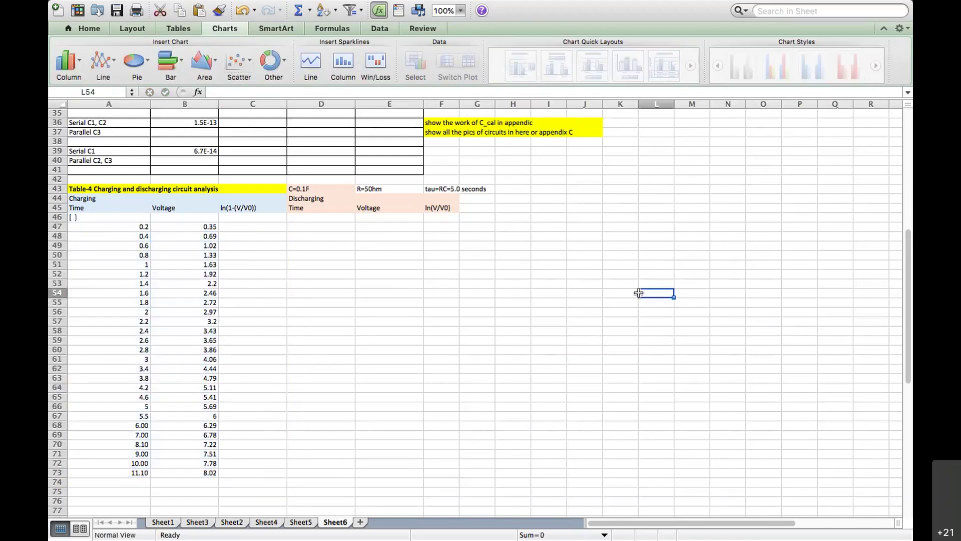
pyautogui.click(655, 218)
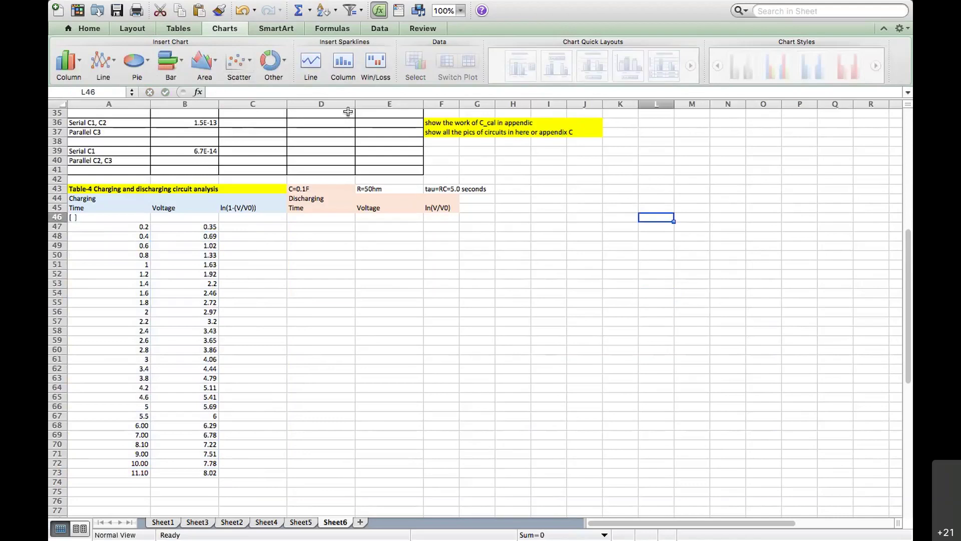
pyautogui.click(247, 65)
pyautogui.click(188, 132)
pyautogui.moveTo(532, 260); pyautogui.dragTo(693, 218)
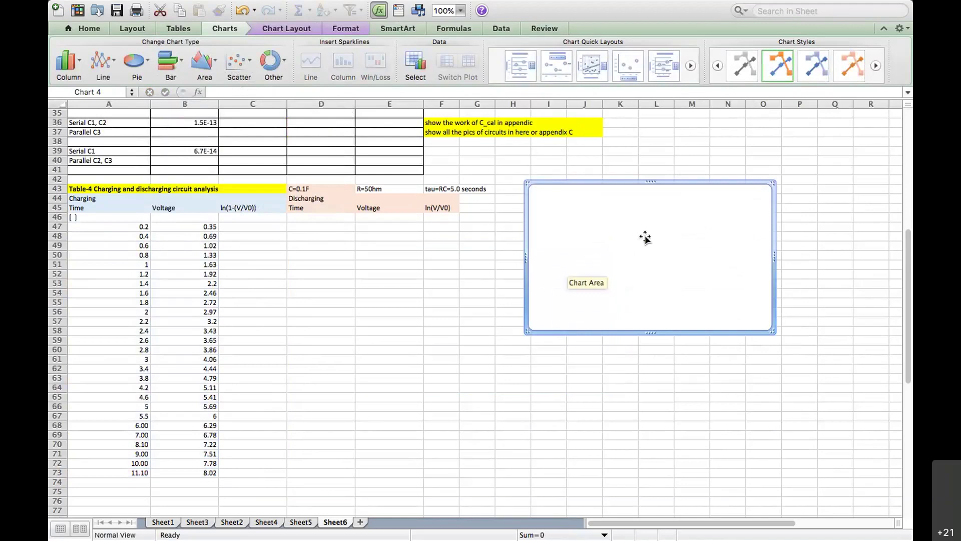
pyautogui.doubleClick(645, 238)
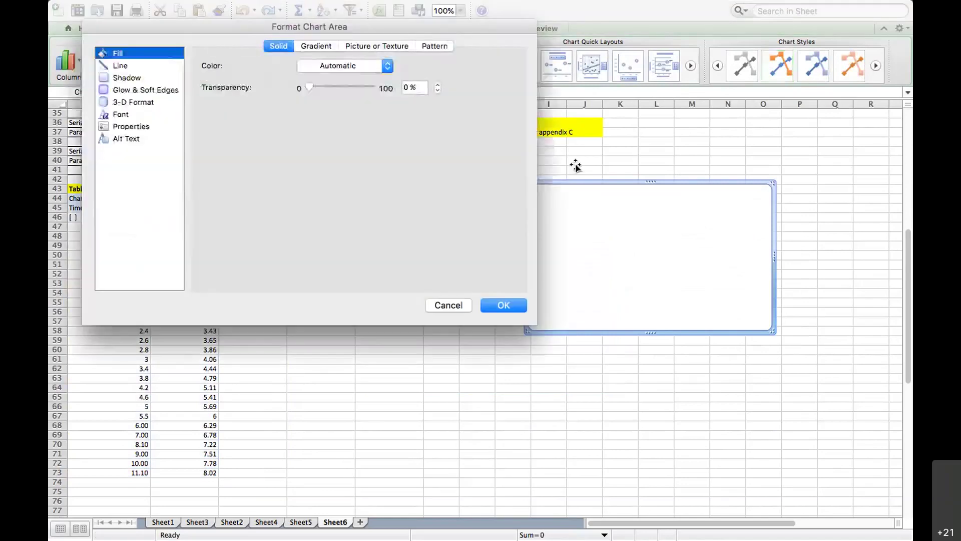
pyautogui.click(467, 303)
# Add a data series to the blank scatter chart with the charging times A47:A73 as its X values
pyautogui.click(420, 75)
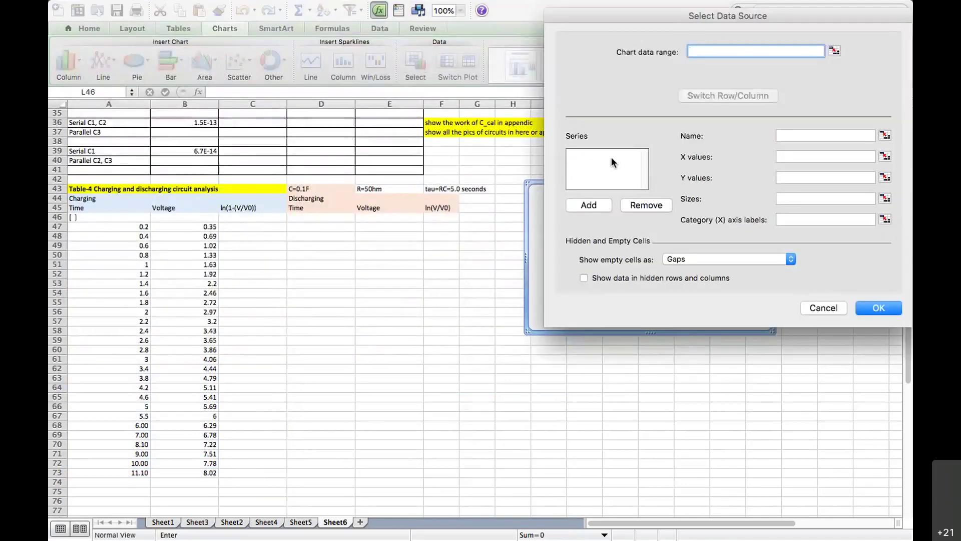
pyautogui.click(604, 200)
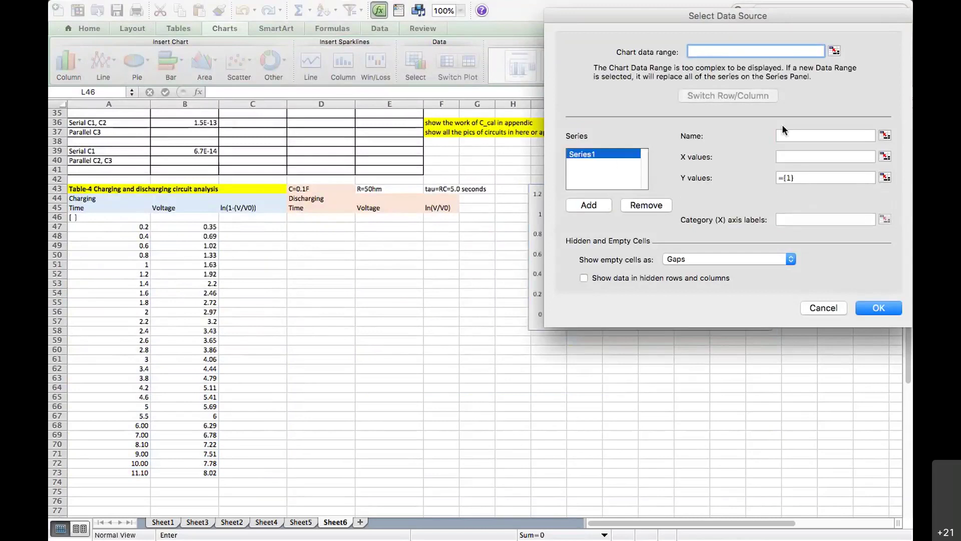
pyautogui.click(786, 158)
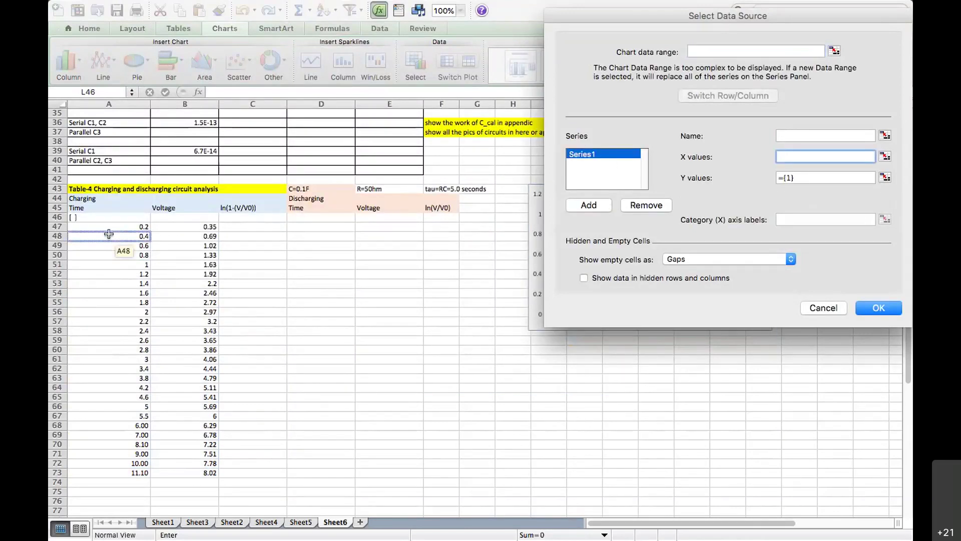
pyautogui.moveTo(107, 228); pyautogui.dragTo(114, 474)
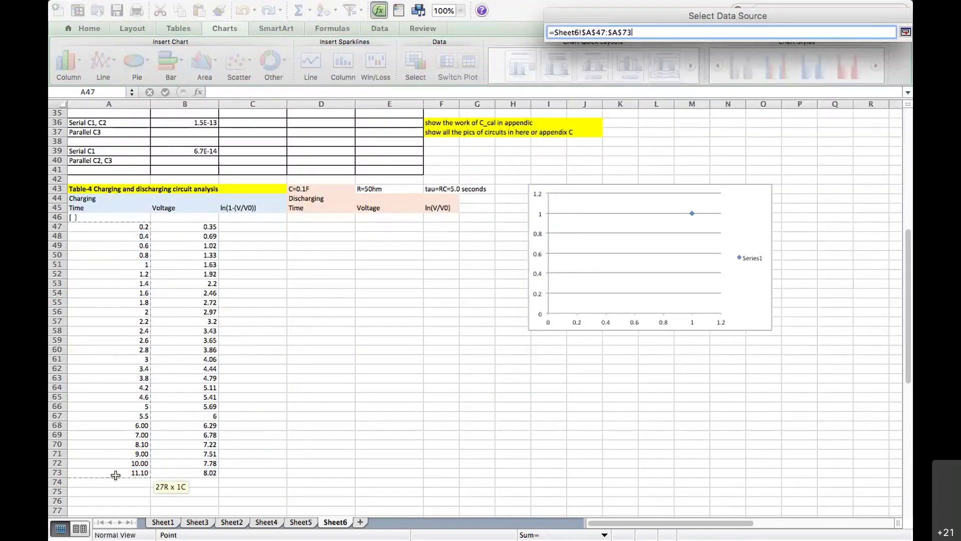
pyautogui.press('Return')
# Set the series' Y values to the charging voltages B47:B73 and apply the data source
pyautogui.click(814, 179)
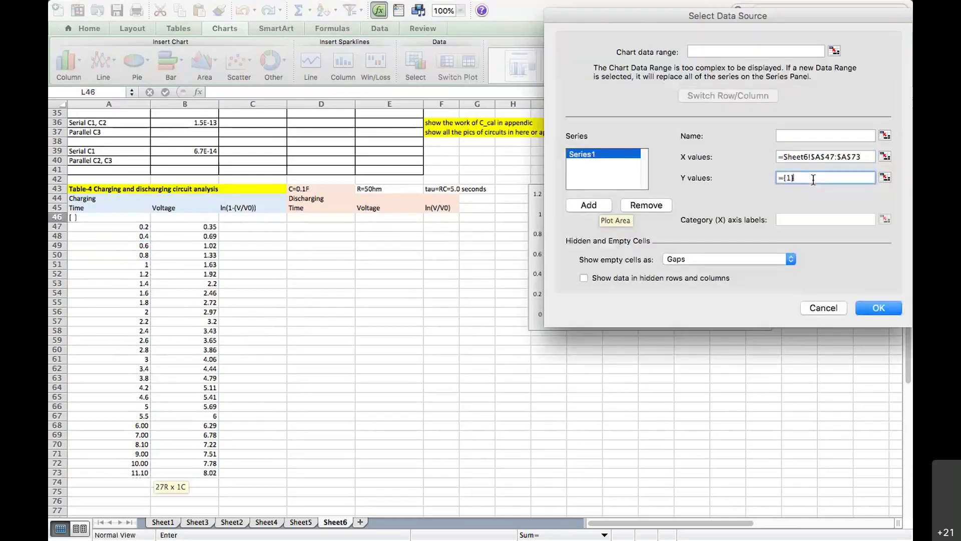
pyautogui.press('BackSpace')
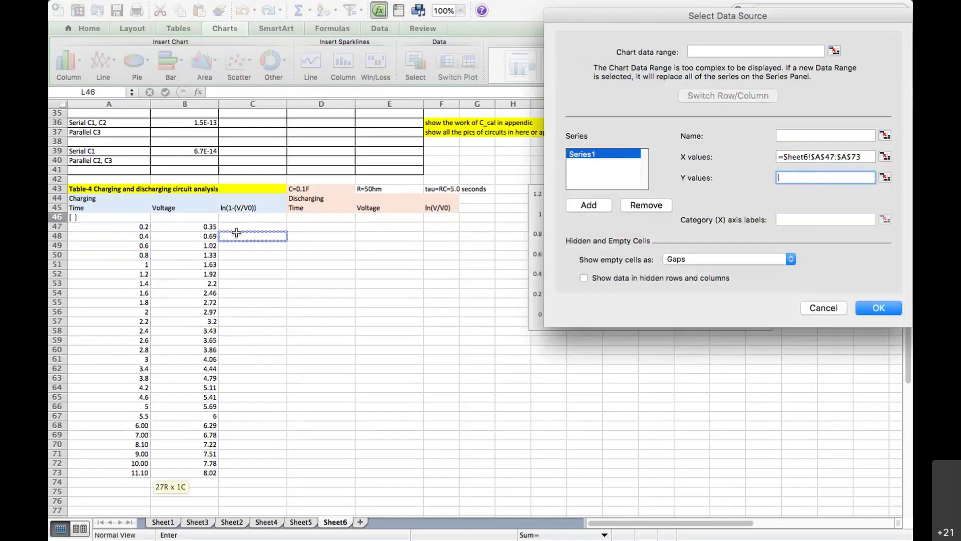
pyautogui.moveTo(197, 226); pyautogui.dragTo(193, 470)
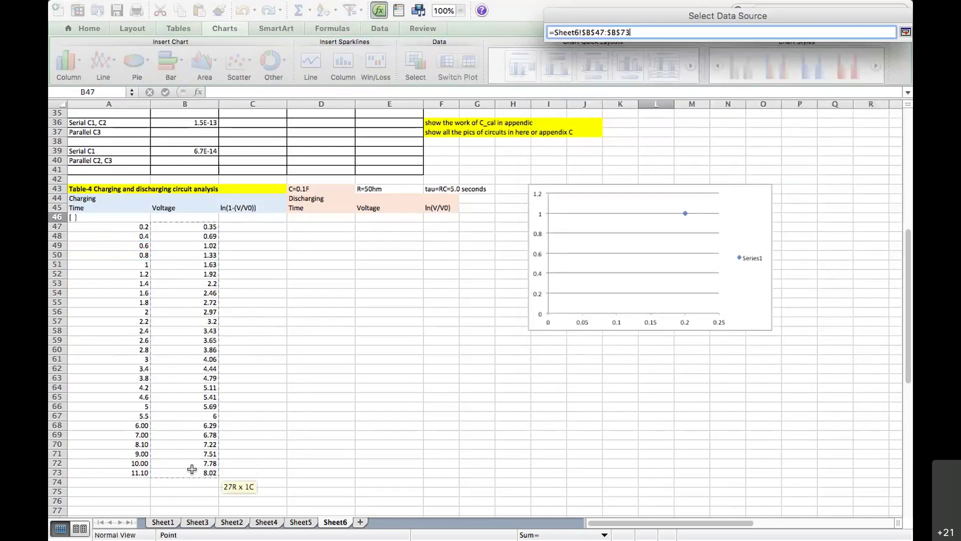
pyautogui.press('Return')
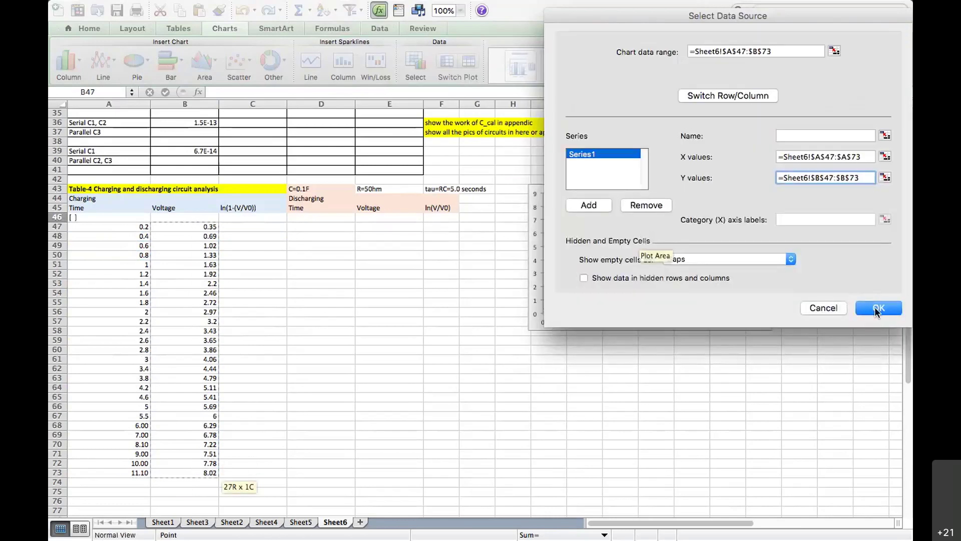
pyautogui.click(877, 309)
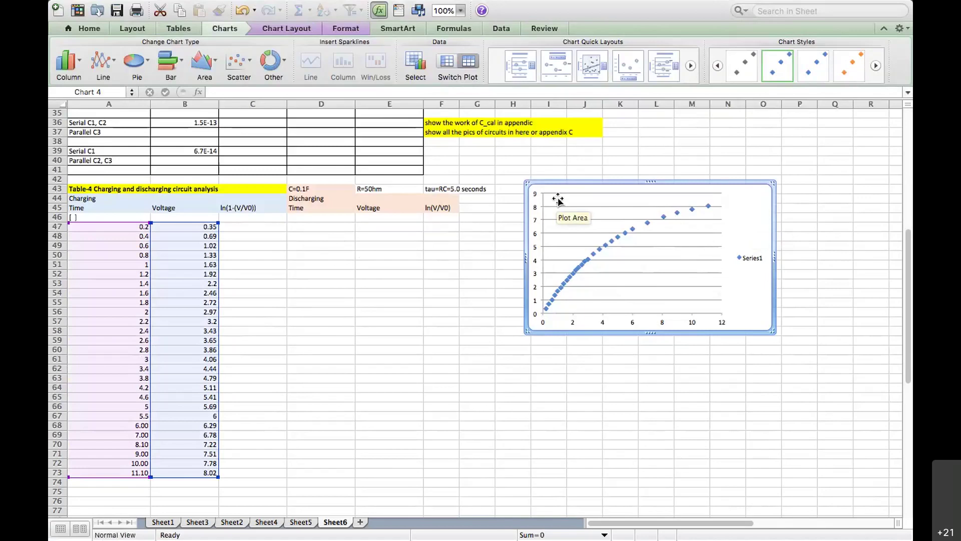
# Enter =LN(1-(B47/9)) in C47 and fill it down through C73 to calculate the ln(1-(V/V0)) column
pyautogui.click(254, 228)
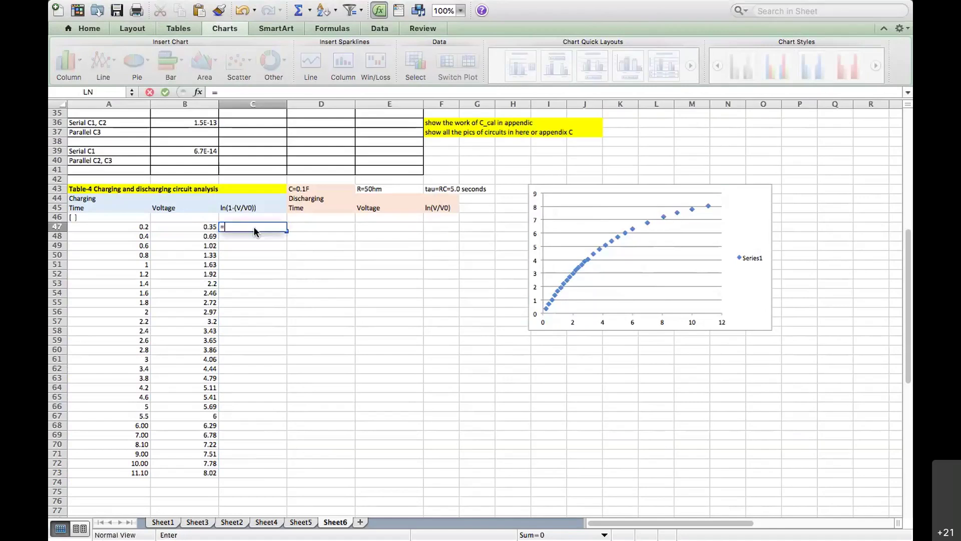
pyautogui.write('=')
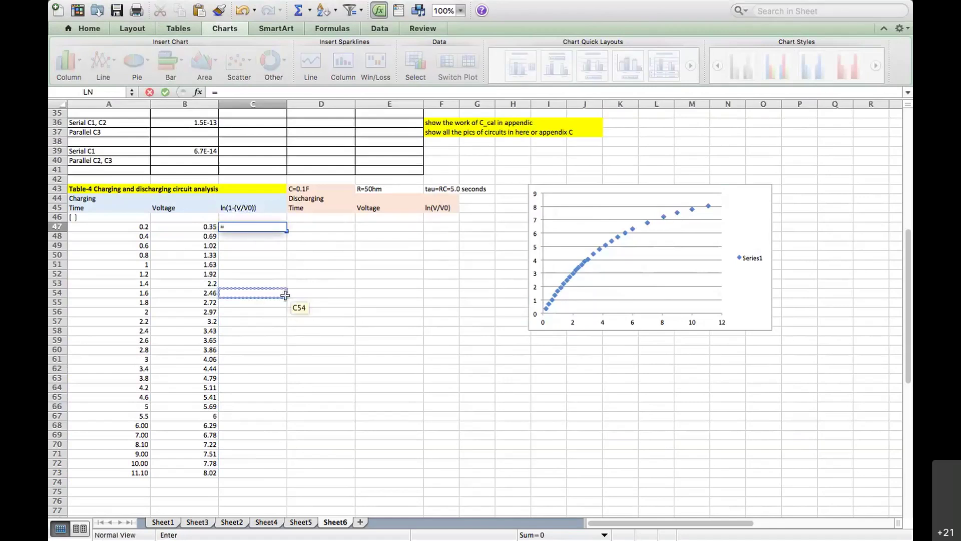
pyautogui.write('ln')
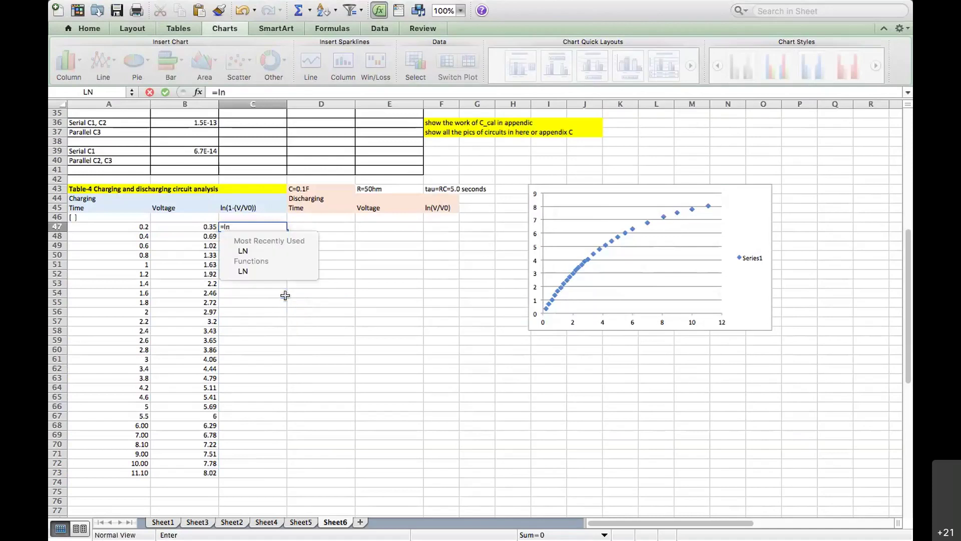
pyautogui.write('((')
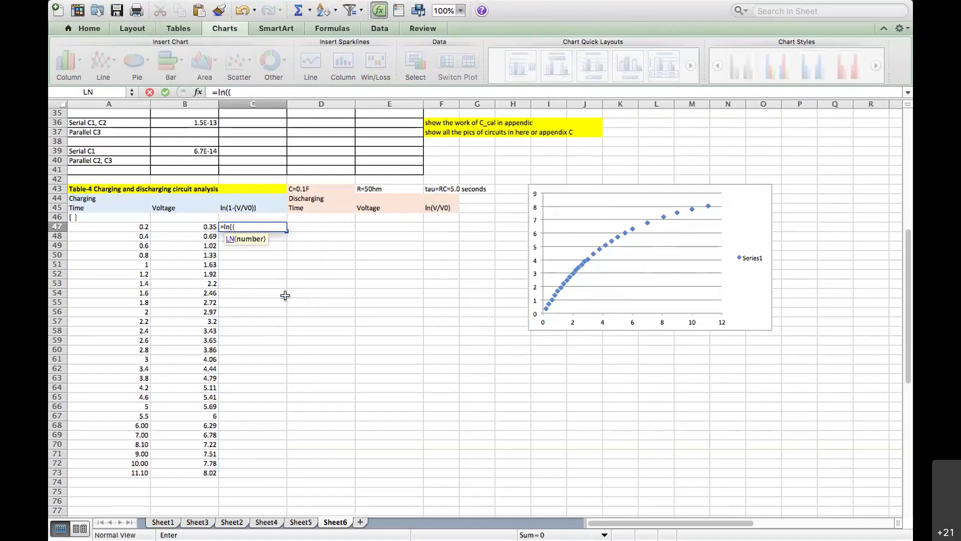
pyautogui.click(194, 228)
pyautogui.write('/')
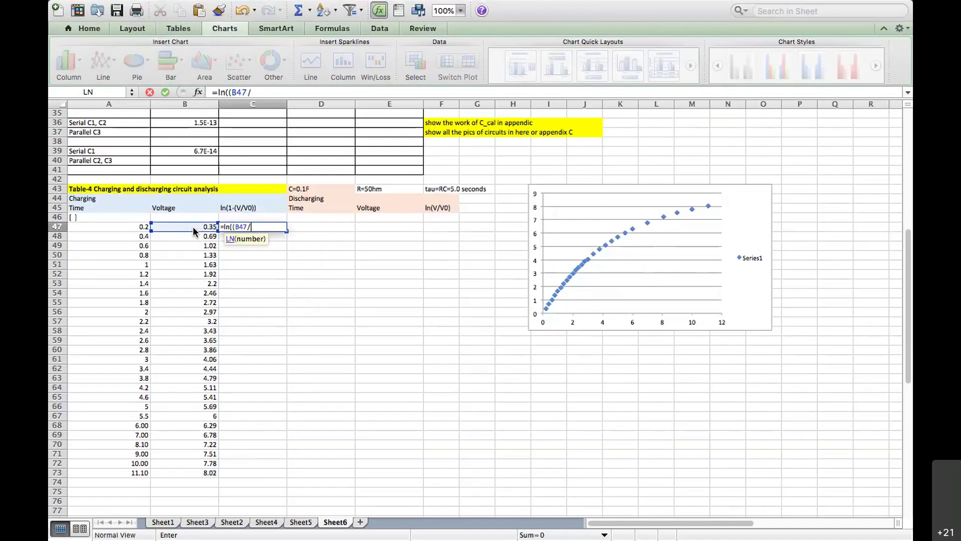
pyautogui.write('9)')
pyautogui.click(229, 91)
pyautogui.write('1-')
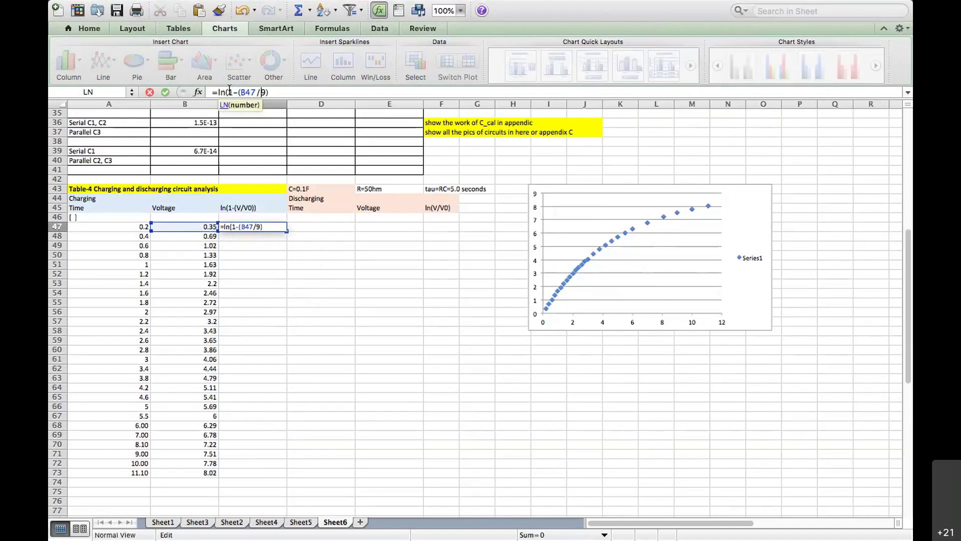
pyautogui.press('Right')
pyautogui.press('Right')
pyautogui.write(')')
pyautogui.press('Return')
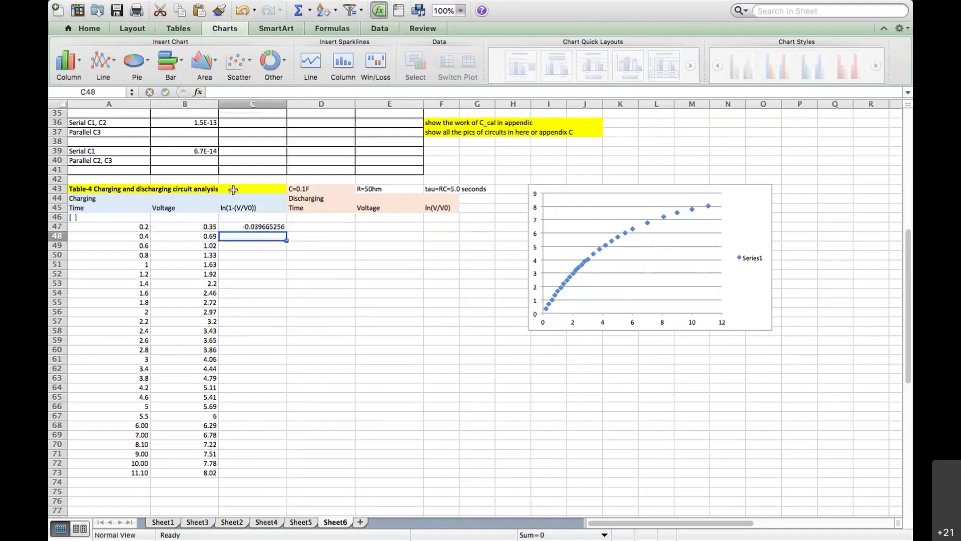
pyautogui.click(252, 227)
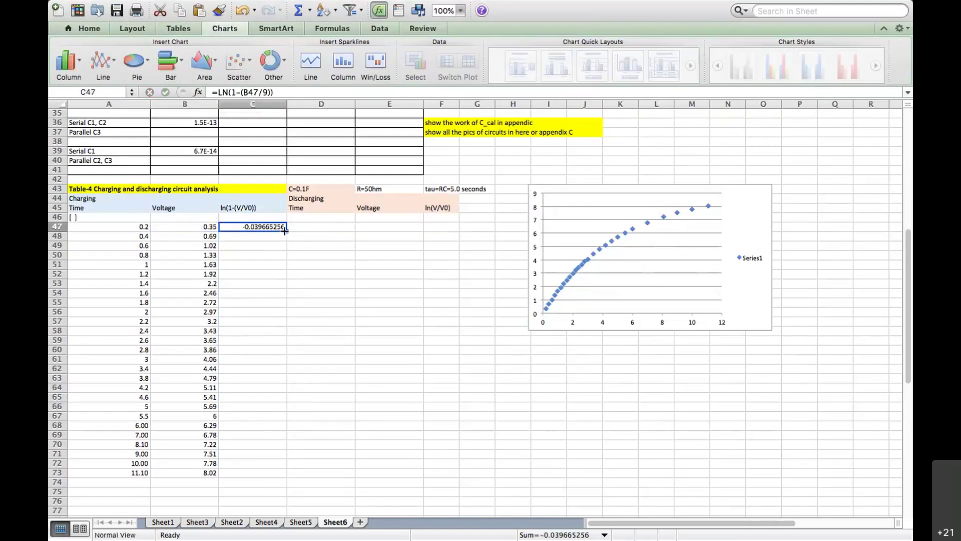
pyautogui.moveTo(286, 231); pyautogui.dragTo(283, 477)
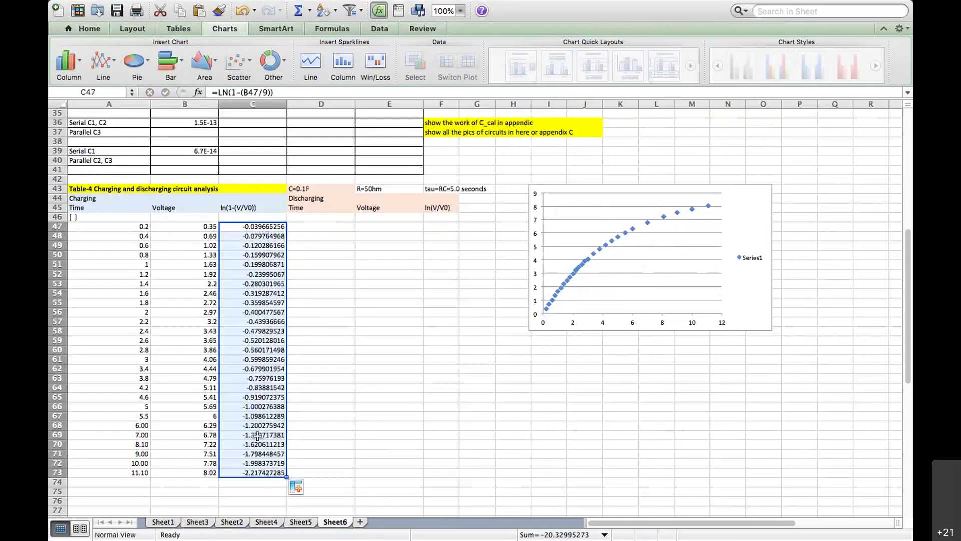
# Increase the font size of the entire worksheet to 12
pyautogui.click(63, 104)
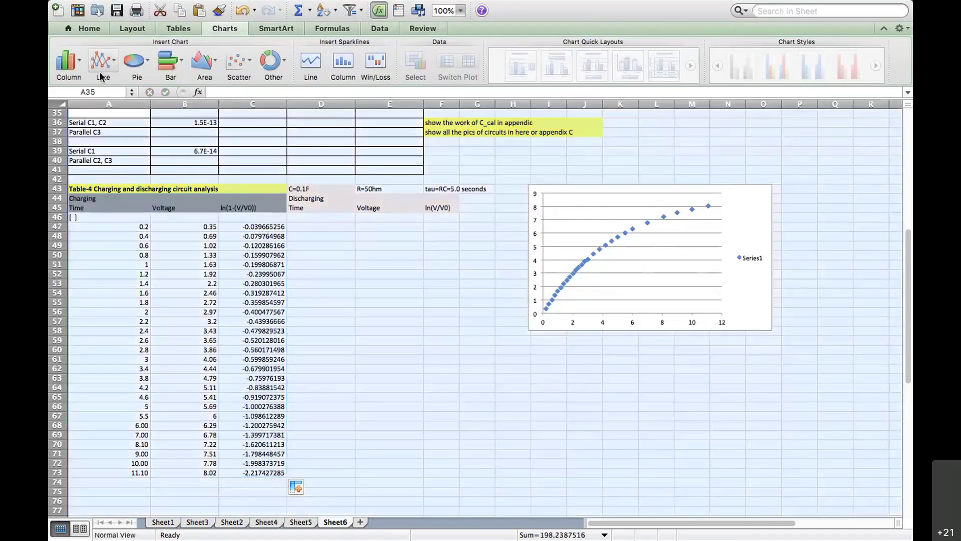
pyautogui.click(90, 29)
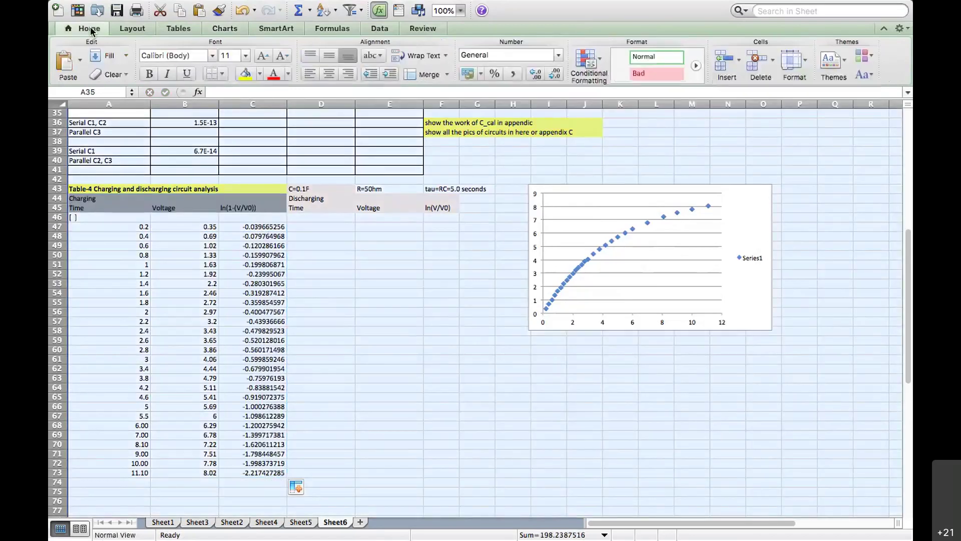
pyautogui.click(264, 57)
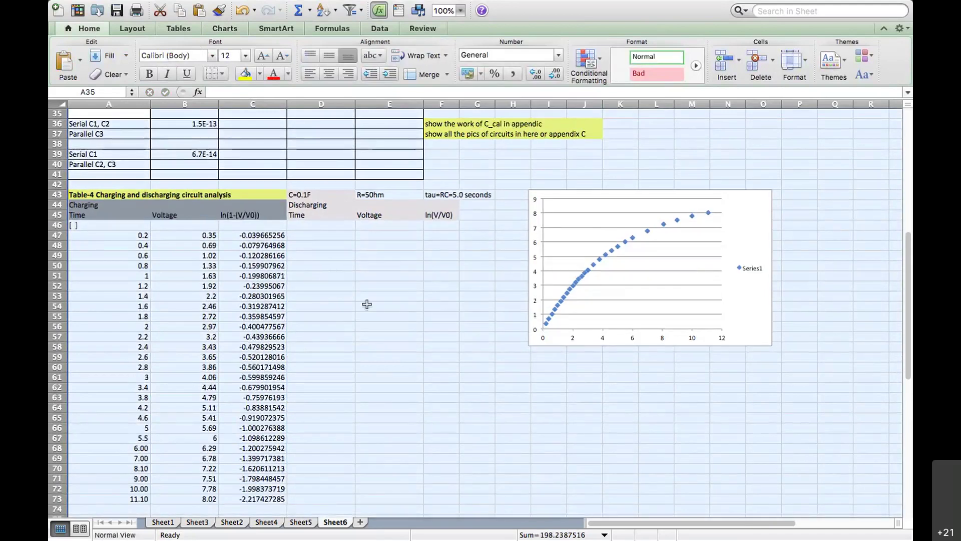
pyautogui.click(367, 304)
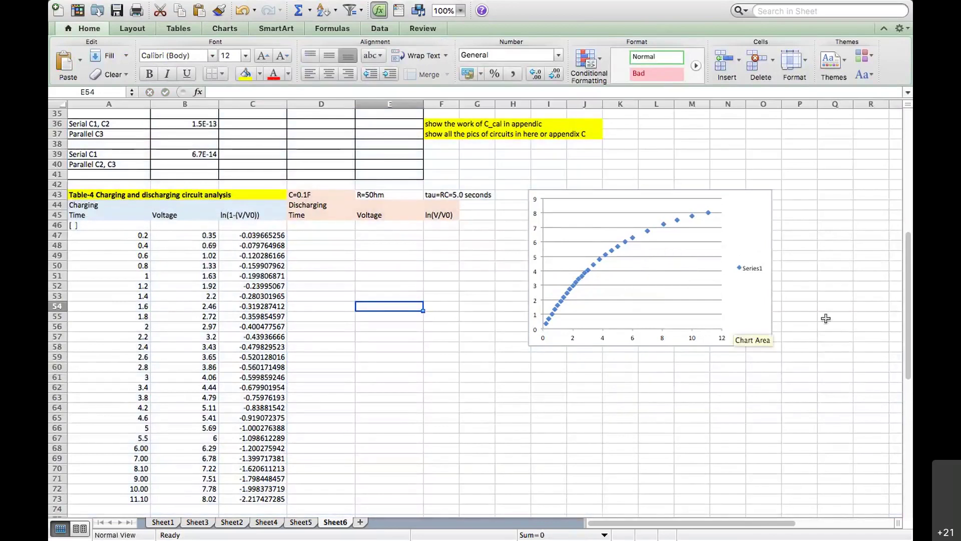
# Insert a blank Marked Scatter chart and place it directly beneath the voltage-time chart
pyautogui.moveTo(910, 274); pyautogui.dragTo(909, 299)
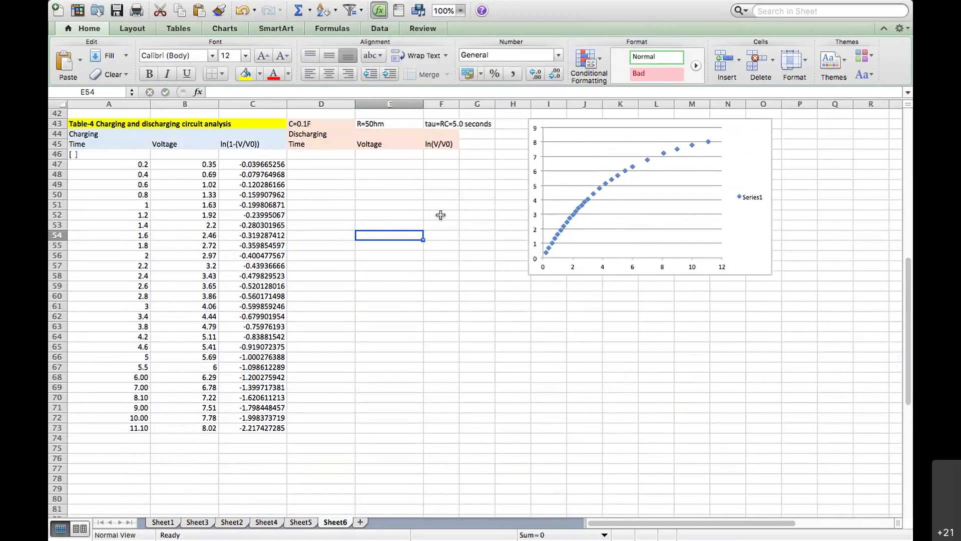
pyautogui.click(584, 337)
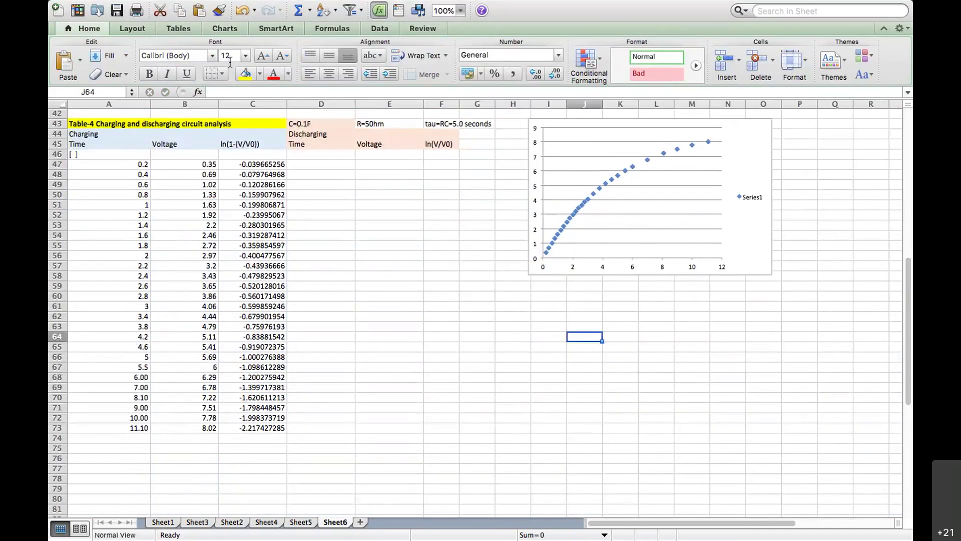
pyautogui.click(223, 28)
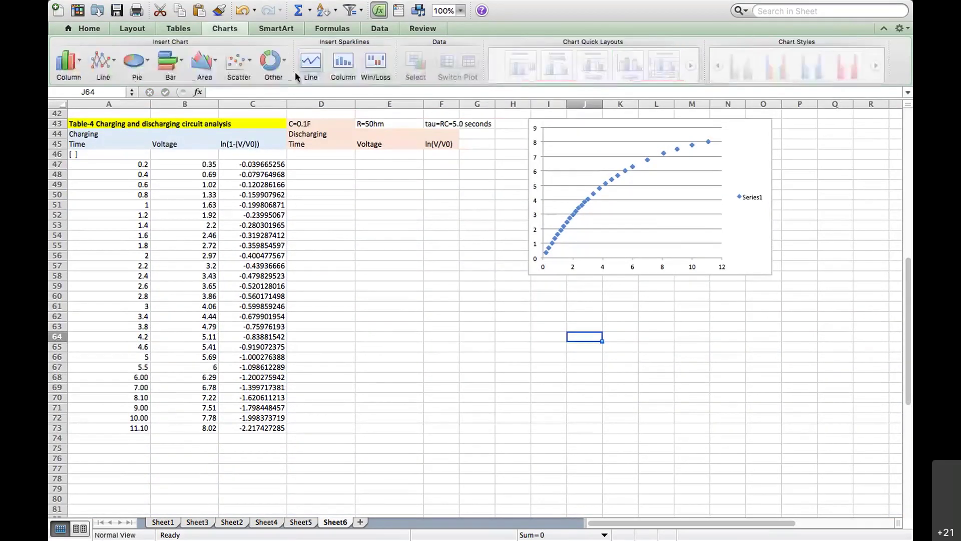
pyautogui.click(232, 62)
pyautogui.click(182, 134)
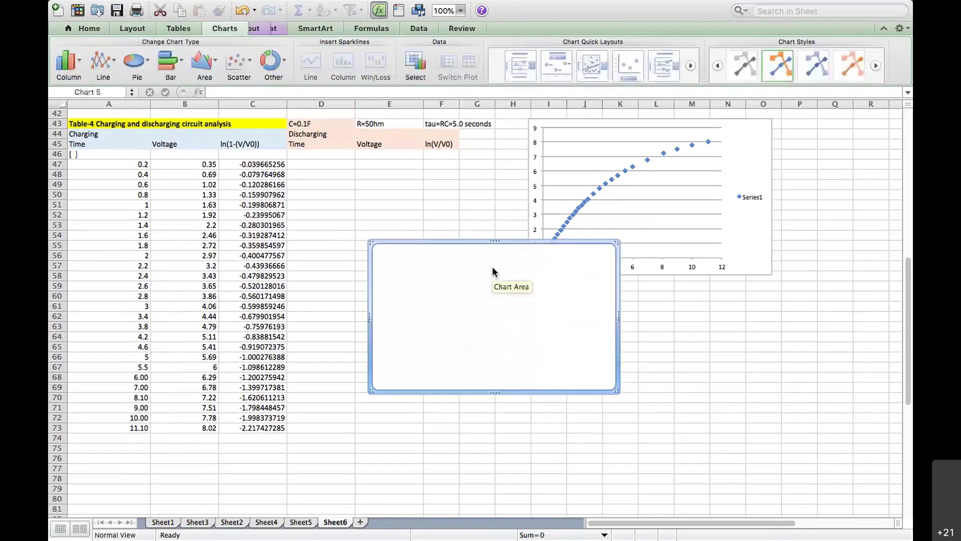
pyautogui.moveTo(492, 267); pyautogui.dragTo(646, 307)
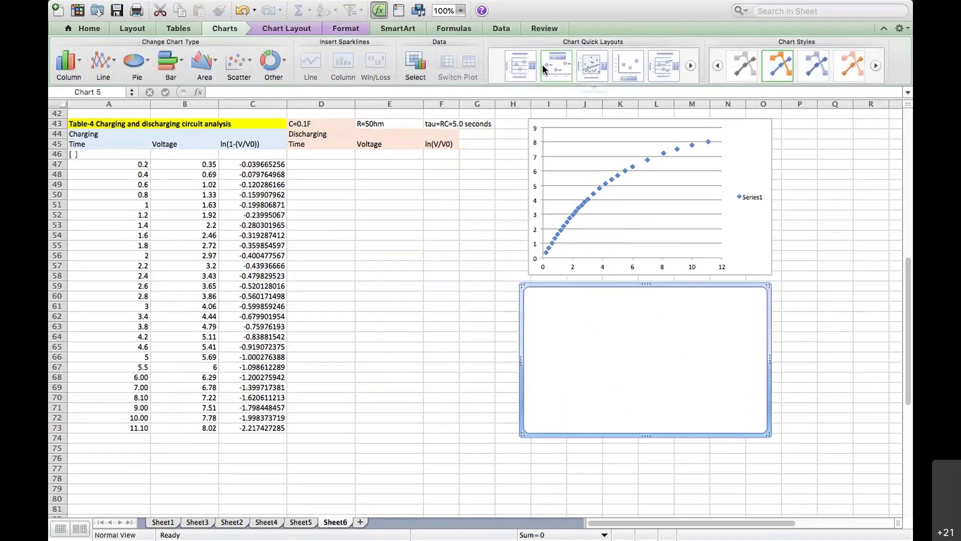
# Add a data series to the new blank chart with the charging times A47:A73 as its X values
pyautogui.click(407, 64)
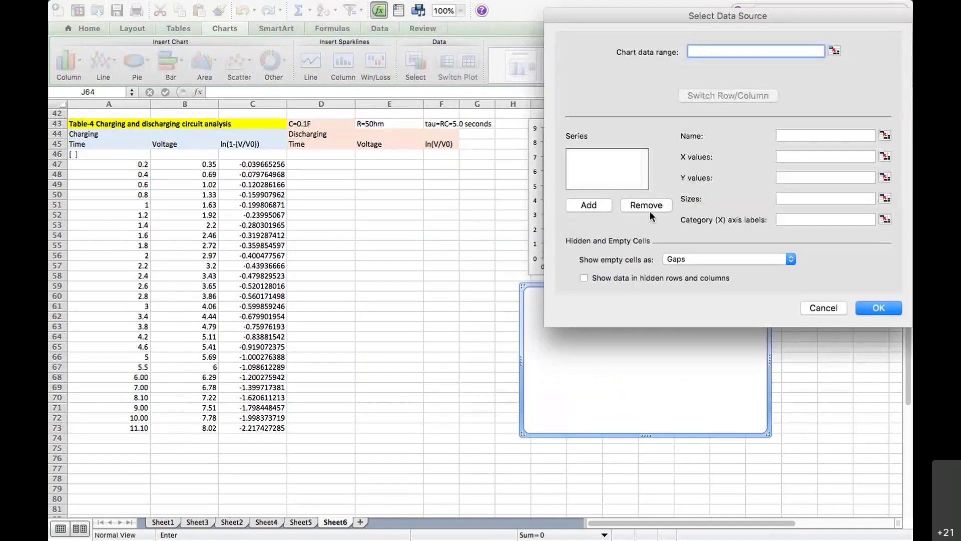
pyautogui.click(588, 205)
pyautogui.click(790, 158)
pyautogui.moveTo(129, 163); pyautogui.dragTo(123, 424)
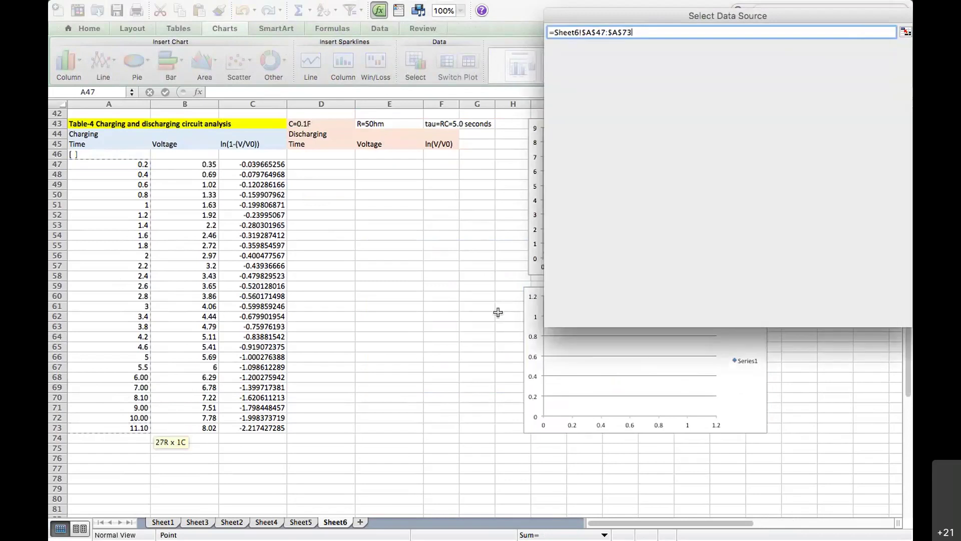
# Set the new series' Y values to the ln(1-(V/V0)) results C47:C73 and apply the data source
pyautogui.click(804, 174)
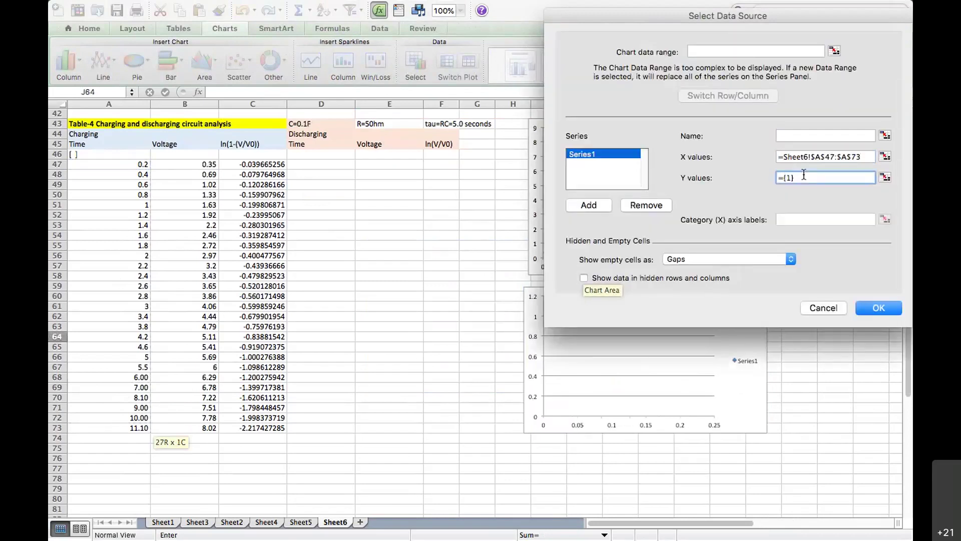
pyautogui.press('BackSpace')
pyautogui.press('BackSpace')
pyautogui.press('BackSpace')
pyautogui.press('BackSpace')
pyautogui.moveTo(252, 165); pyautogui.dragTo(257, 423)
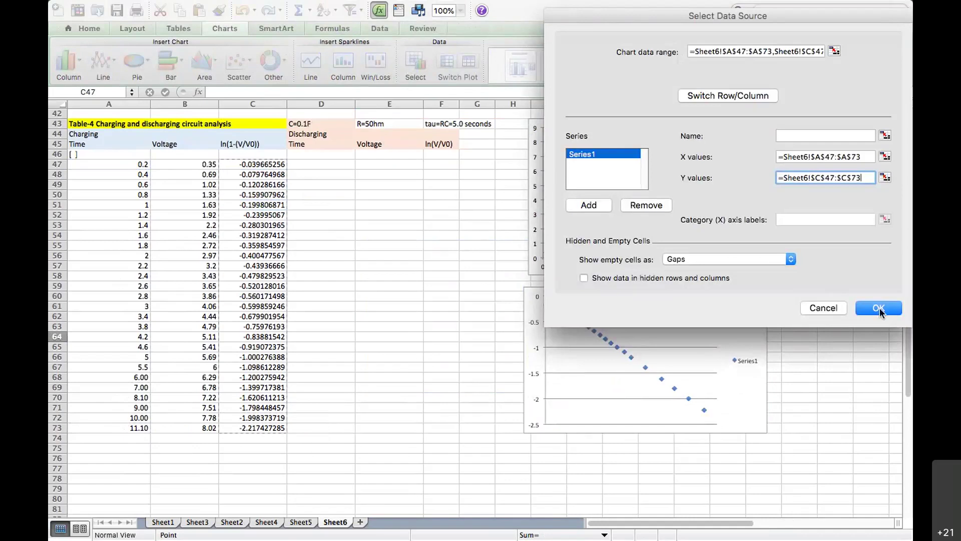
pyautogui.click(880, 308)
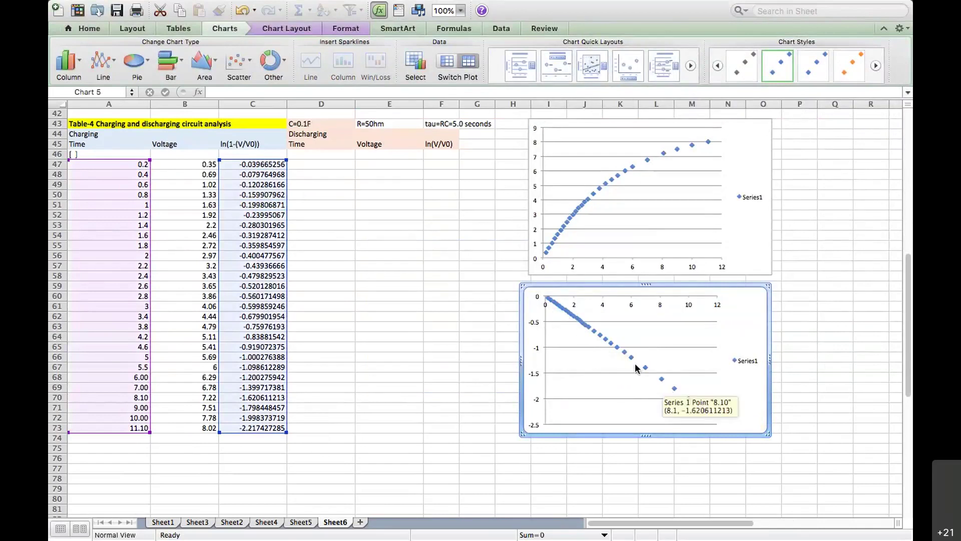
# Add a linear trendline to the ln(1-(V/V0)) series with intercept set to 0, displaying the equation and R-squared value on the chart
pyautogui.click(605, 337)
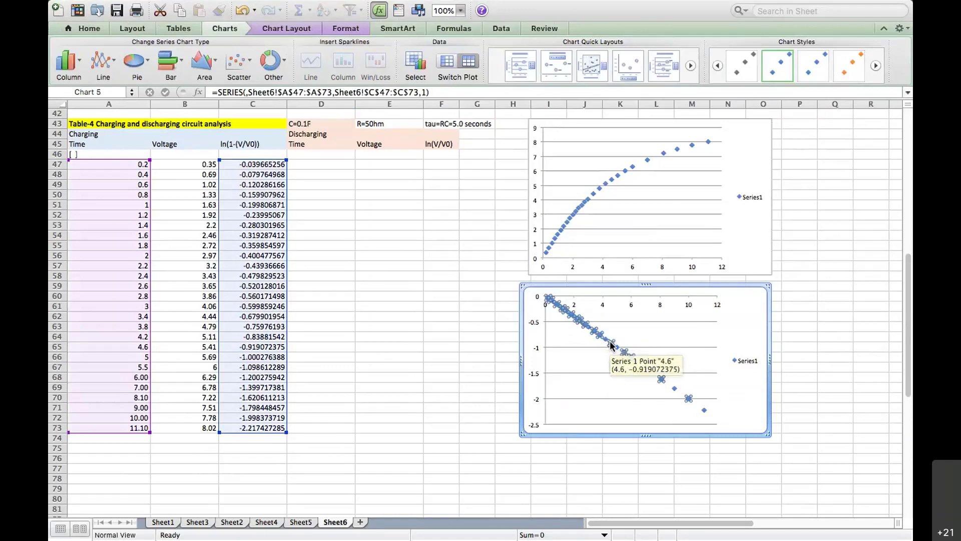
pyautogui.rightClick(610, 345)
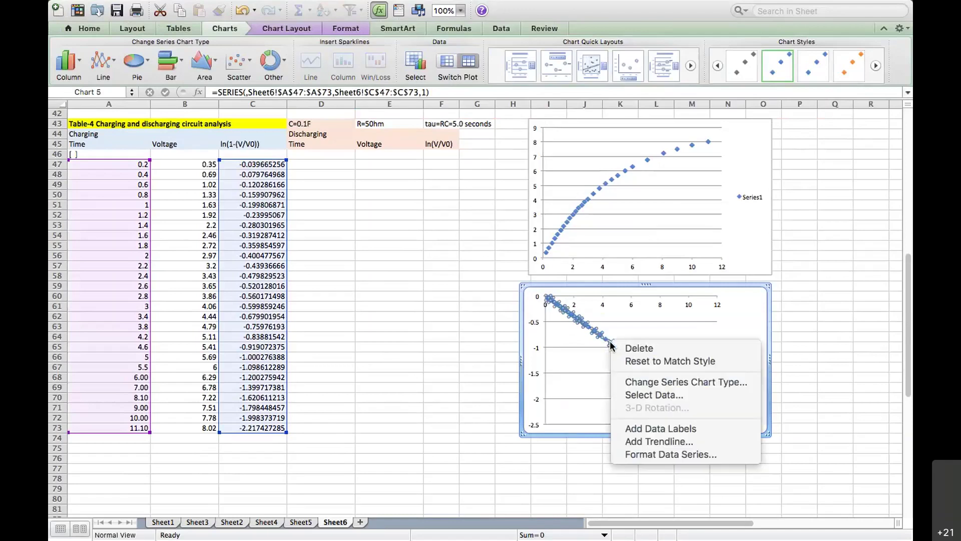
pyautogui.click(644, 442)
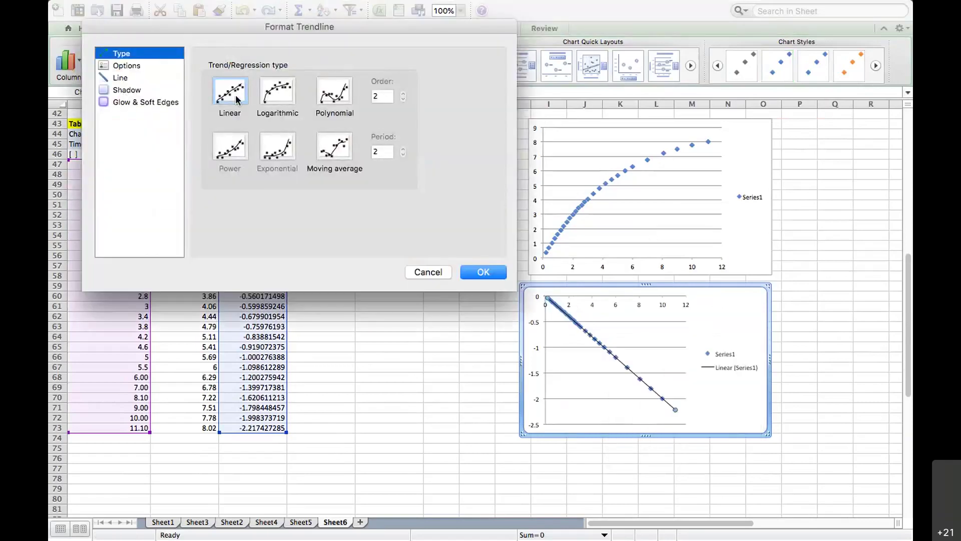
pyautogui.click(136, 66)
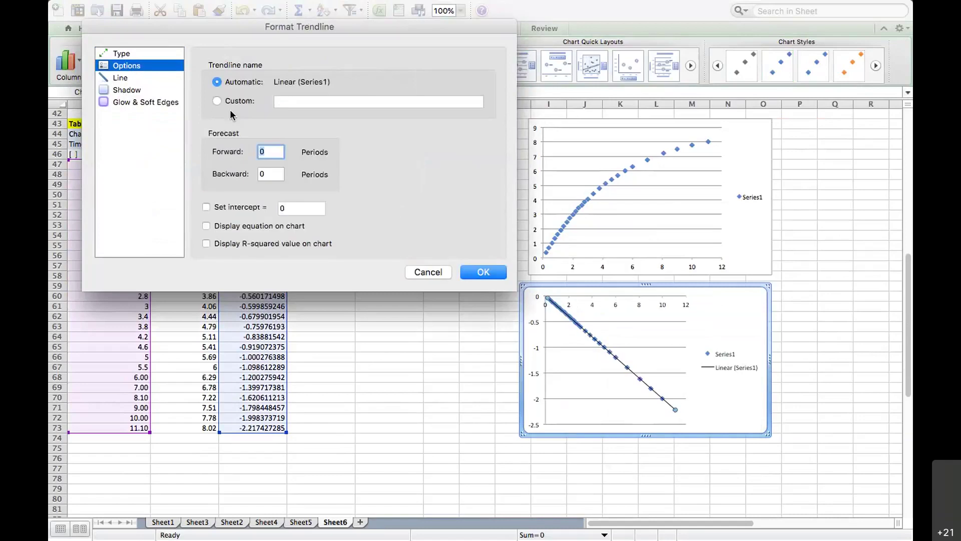
pyautogui.click(225, 225)
pyautogui.click(226, 243)
pyautogui.click(223, 211)
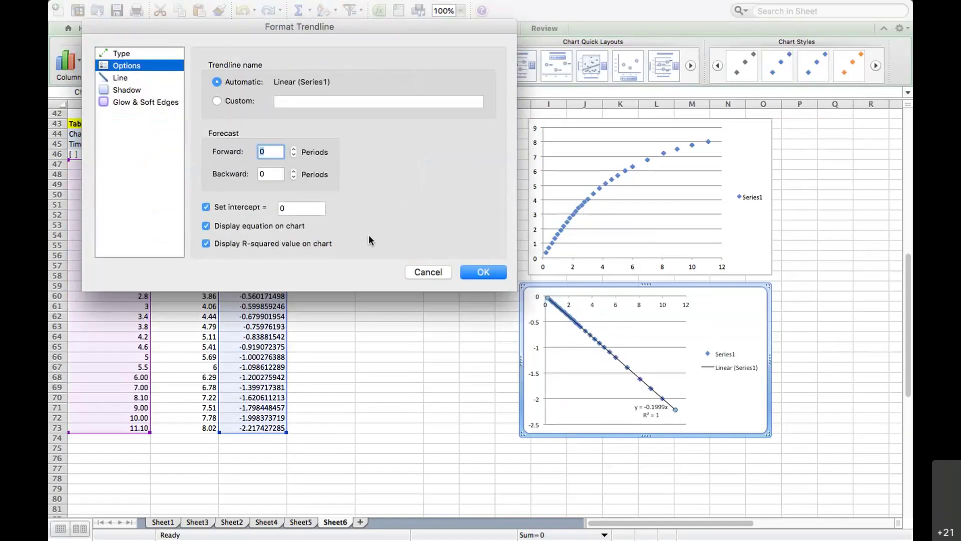
pyautogui.click(484, 274)
# Move the trendline equation label above the fitted line and shift the chart slightly sideways beneath the voltage-time chart
pyautogui.moveTo(650, 410); pyautogui.dragTo(645, 345)
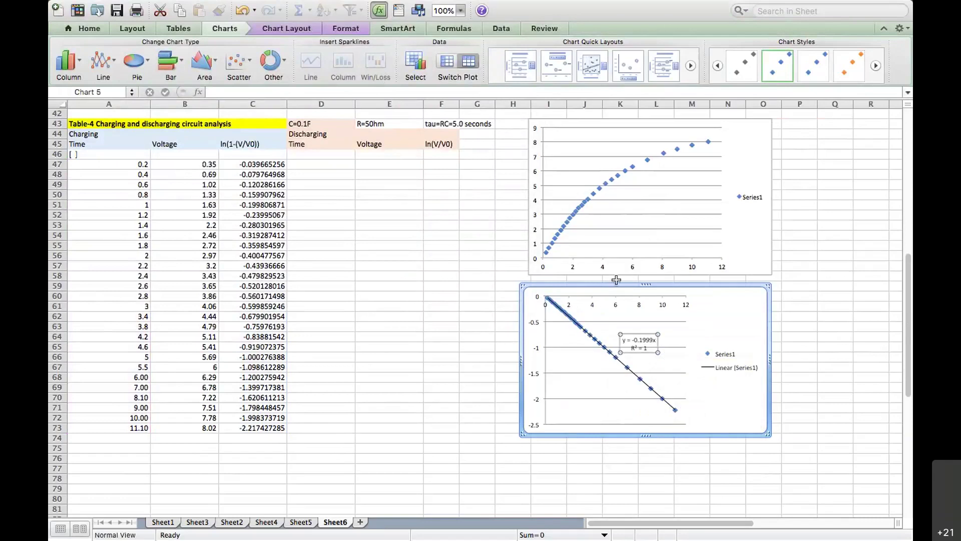
pyautogui.moveTo(627, 289); pyautogui.dragTo(641, 289)
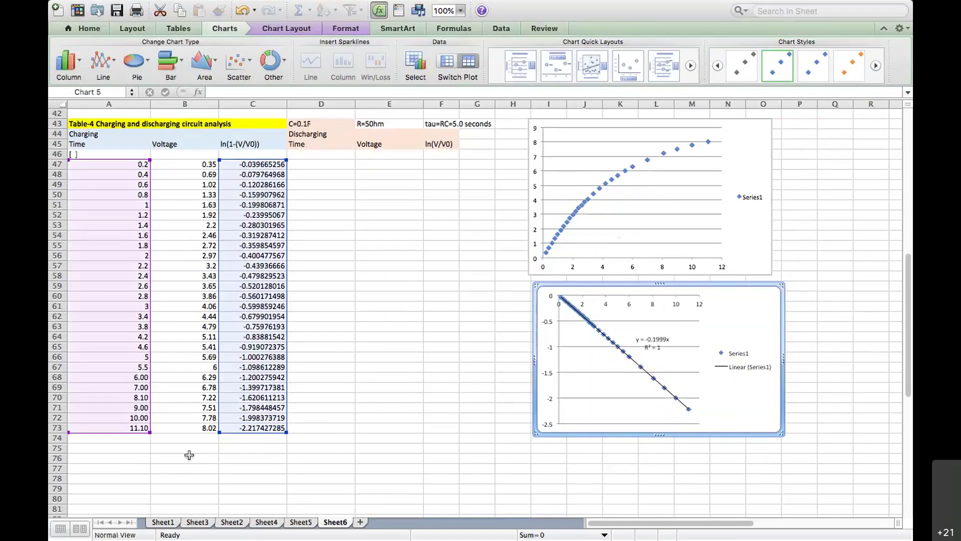
# Label cell A76 as tau1 and calculate the time constant in B76 with =1/.1999
pyautogui.click(142, 459)
pyautogui.write('tau')
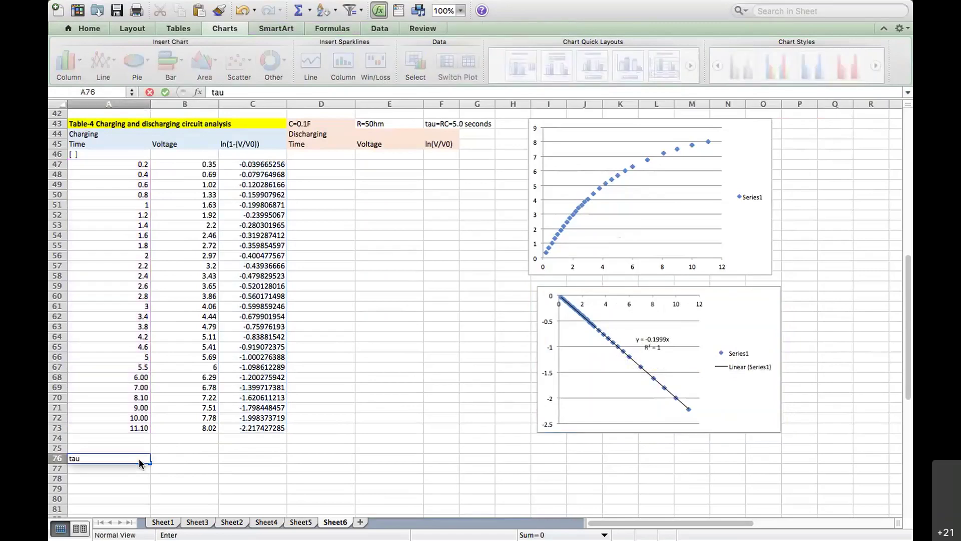
pyautogui.write('1')
pyautogui.press('Tab')
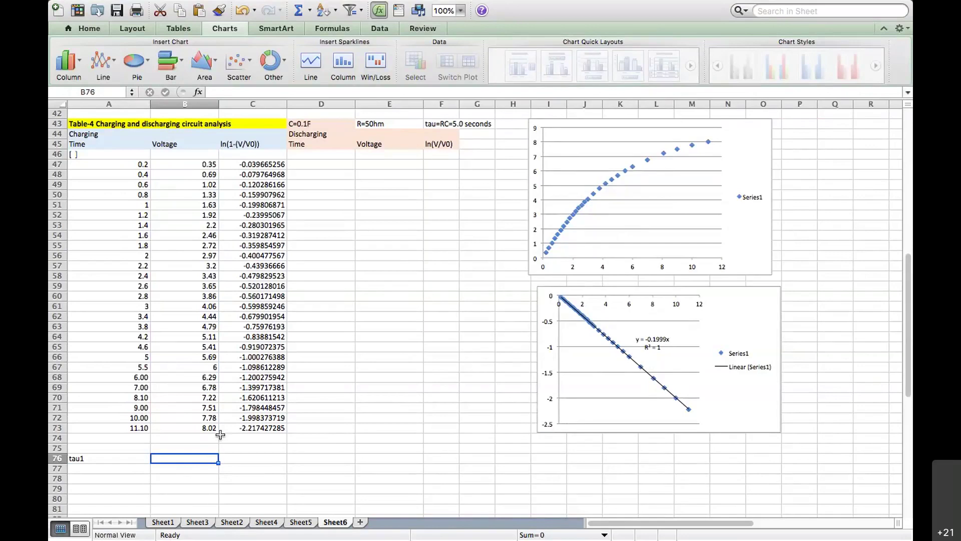
pyautogui.write('=1/')
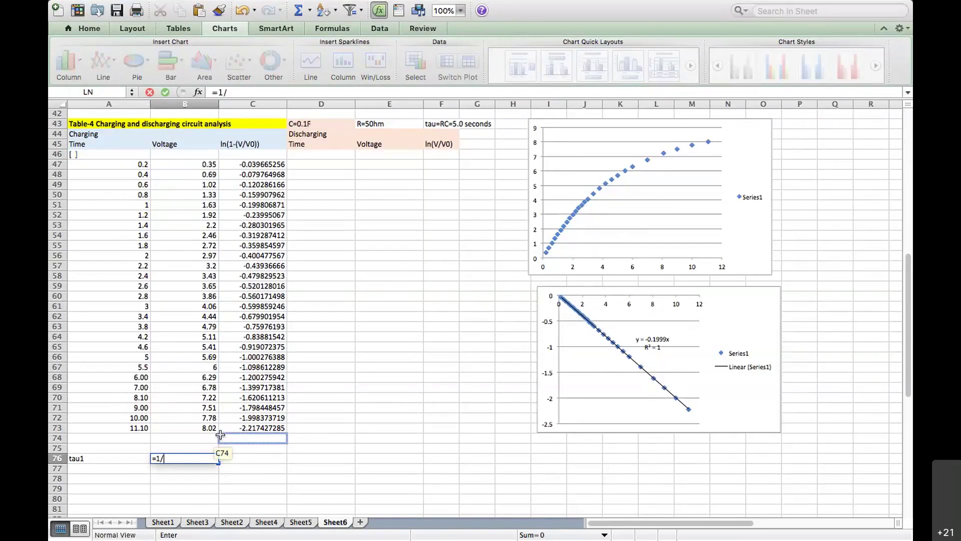
pyautogui.write('.1999')
pyautogui.press('Return')
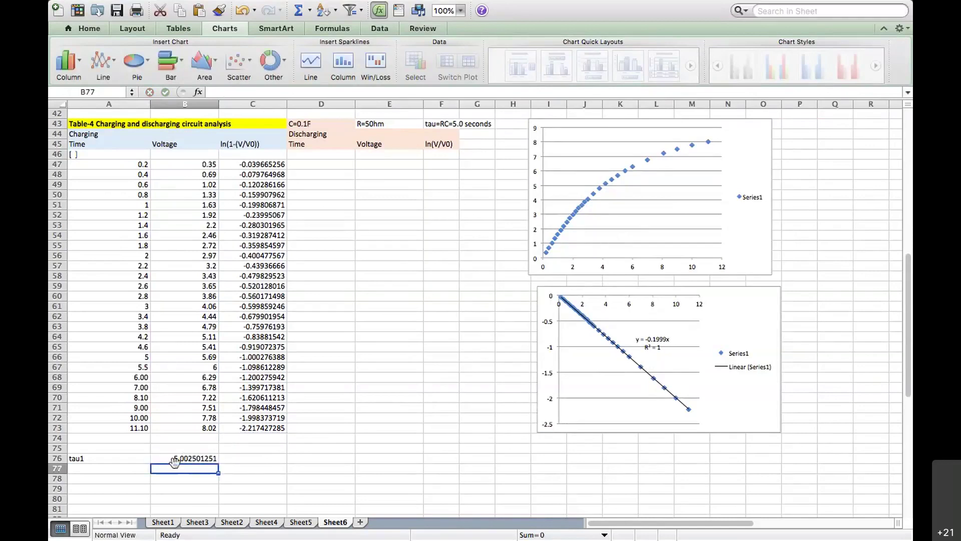
pyautogui.click(132, 475)
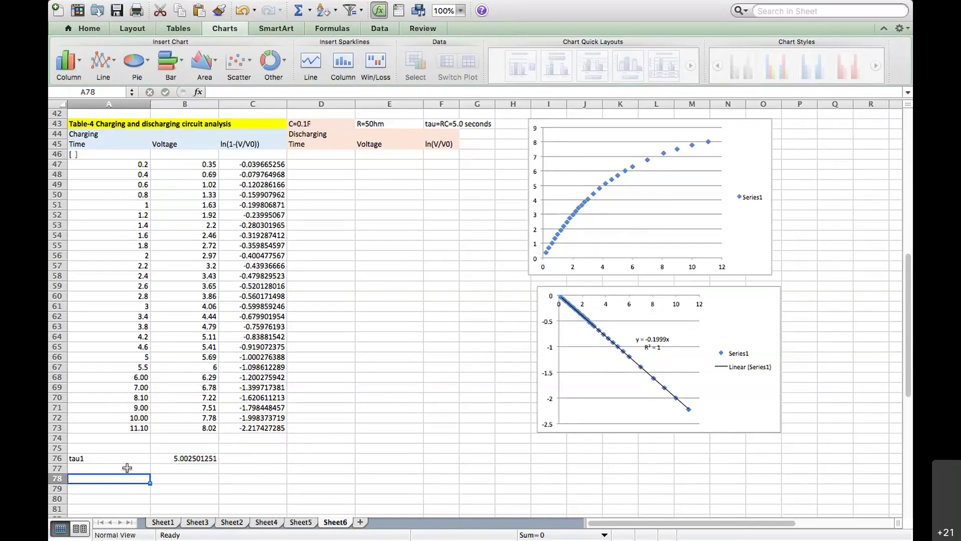
# Enter the theoretical time constant label tau=RC=5.0 in cell A77
pyautogui.click(127, 468)
pyautogui.write('tau')
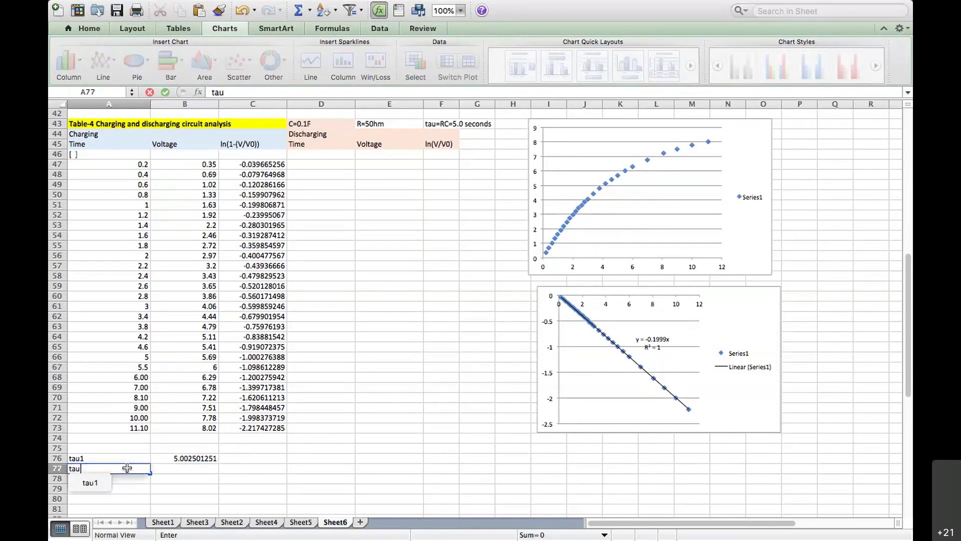
pyautogui.write('_')
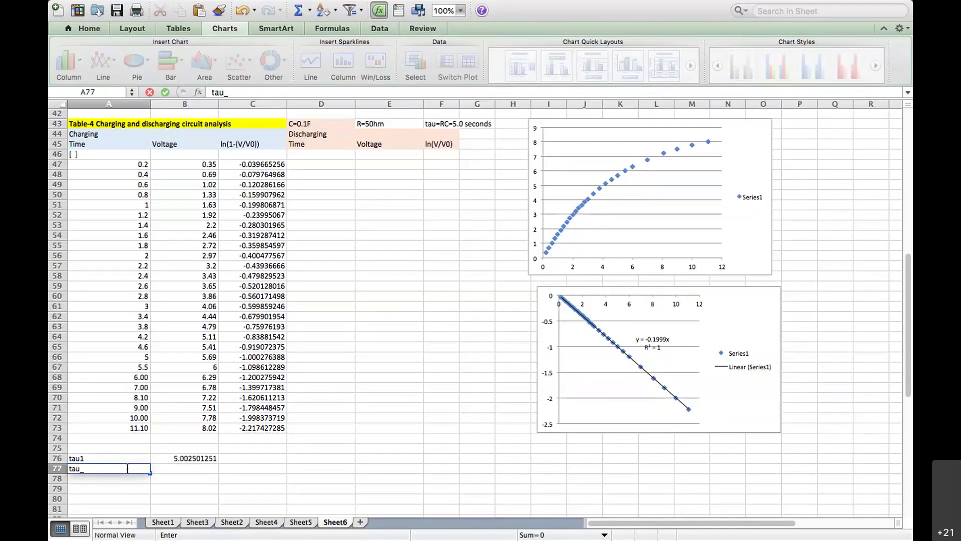
pyautogui.press('BackSpace')
pyautogui.write('=RC=5.0')
pyautogui.press('Return')
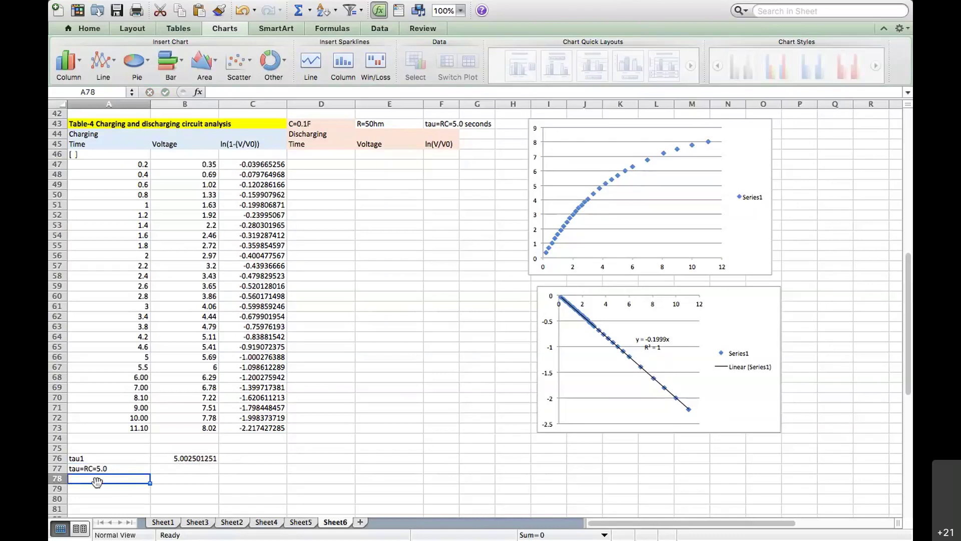
# Label cell A78 as PD and calculate the percent difference in B78 with =ABS(5-B76)/((5+B76)/2)*100
pyautogui.write('PD')
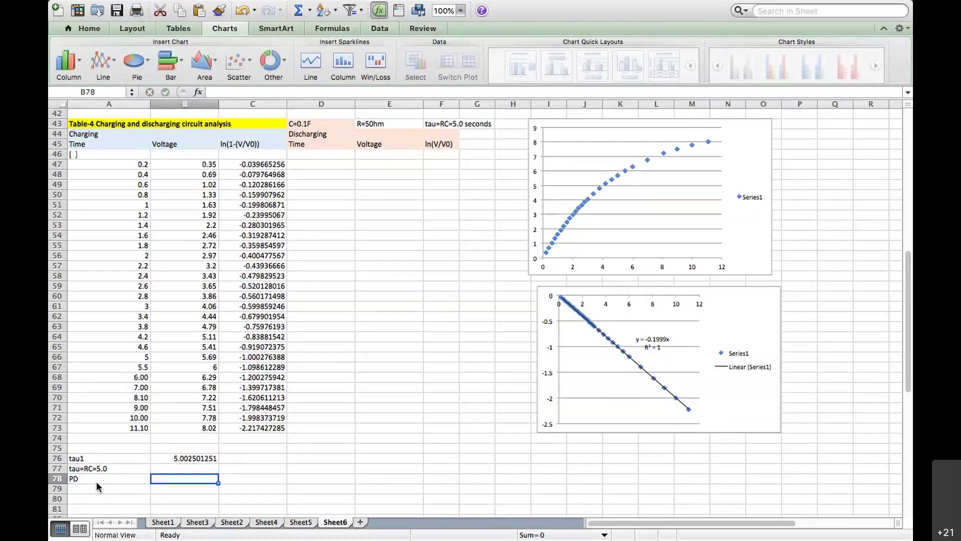
pyautogui.press('Tab')
pyautogui.write('=')
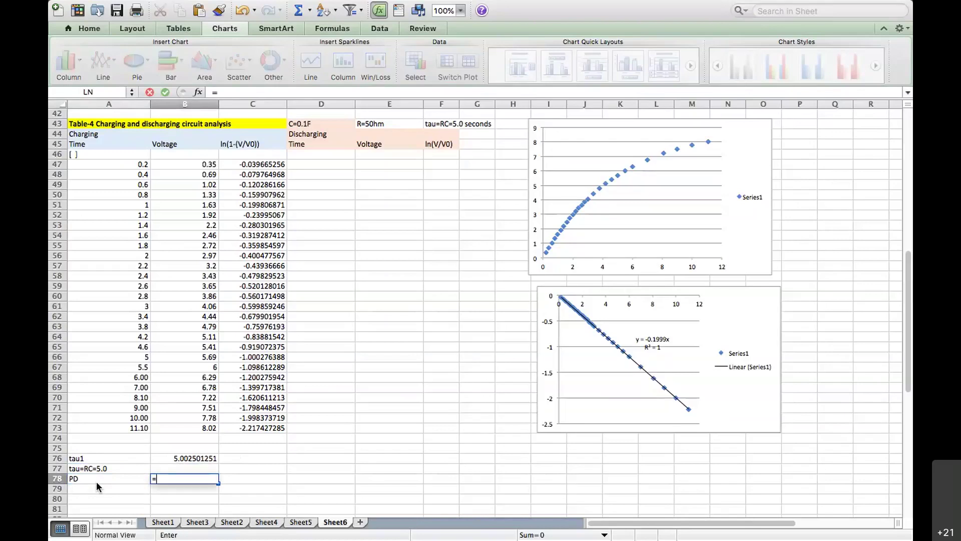
pyautogui.write('abs')
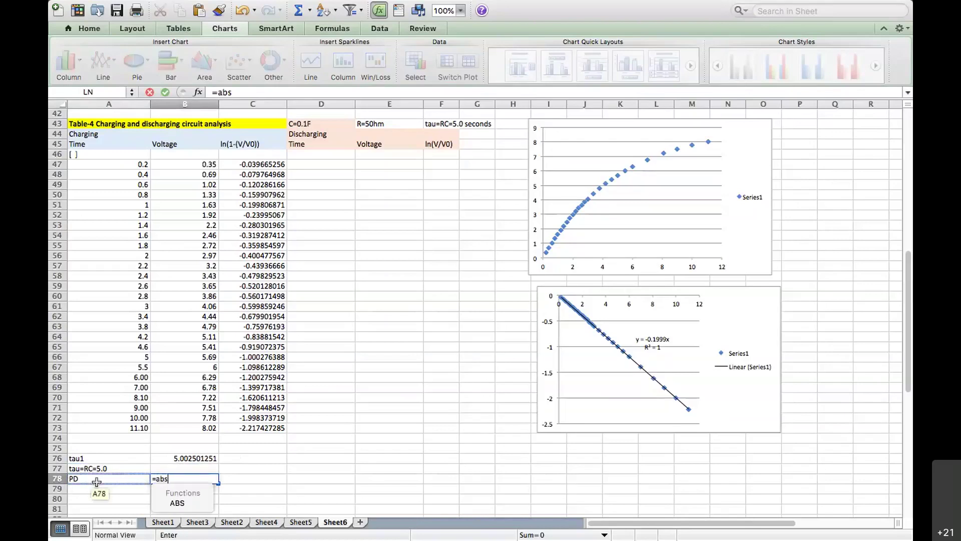
pyautogui.write('(5-')
pyautogui.click(170, 459)
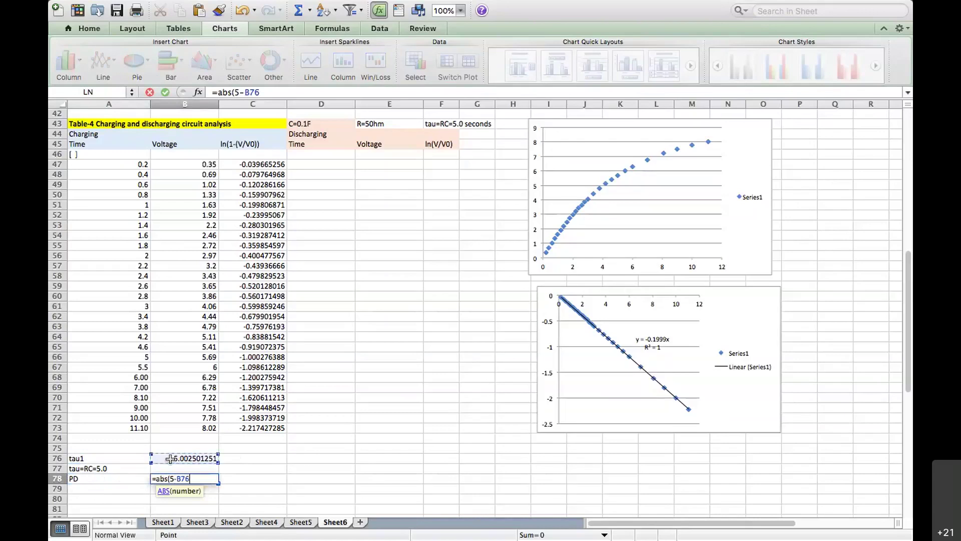
pyautogui.write(')/')
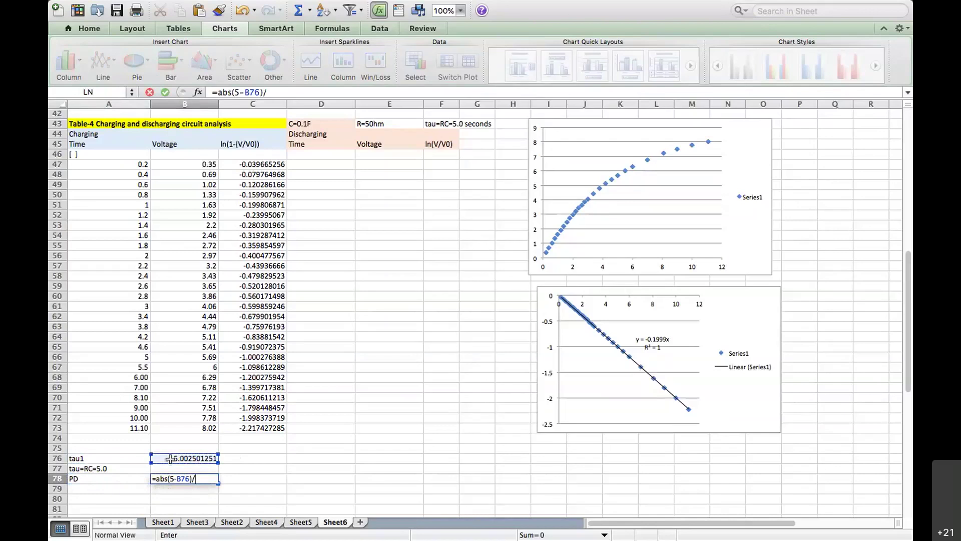
pyautogui.write('(5+')
pyautogui.click(189, 457)
pyautogui.write(')/2')
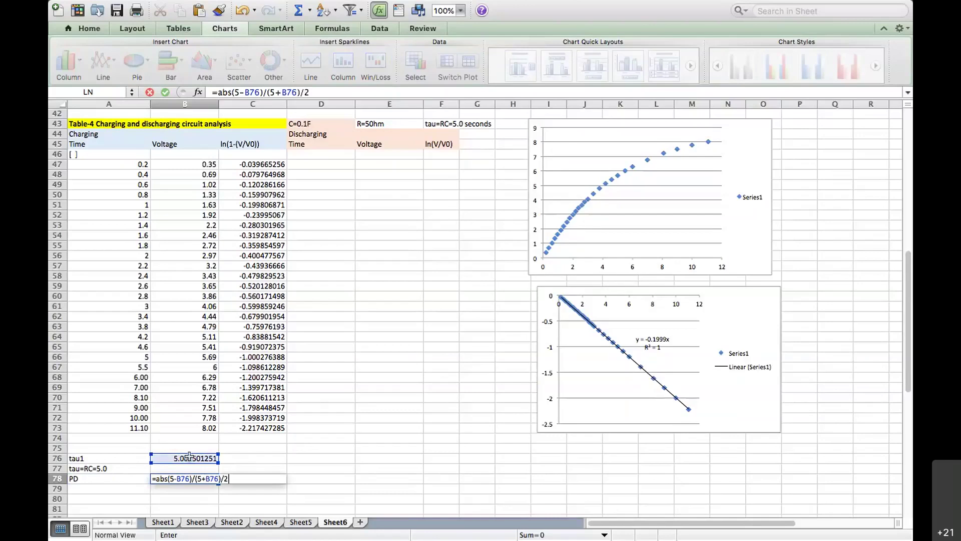
pyautogui.click(266, 93)
pyautogui.write('(')
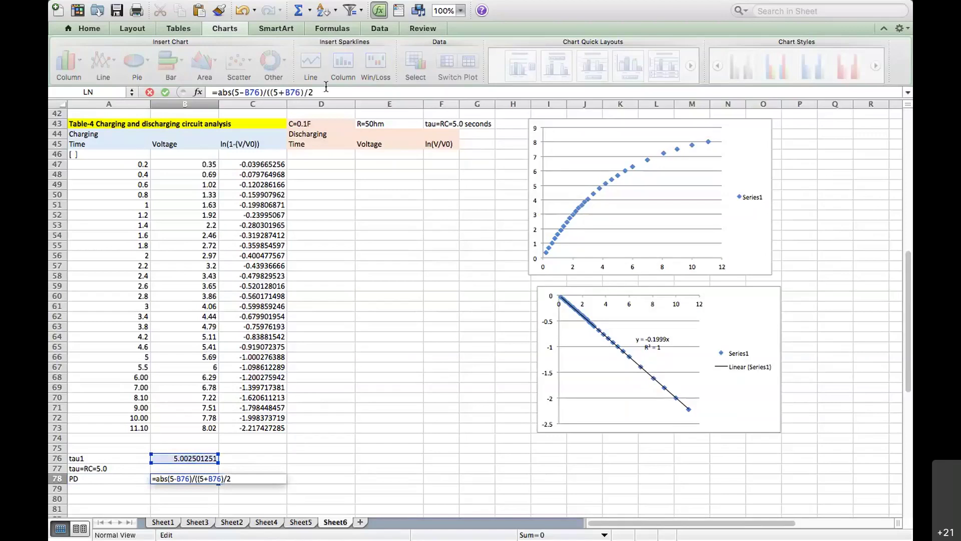
pyautogui.click(330, 89)
pyautogui.write(')*100')
pyautogui.press('Return')
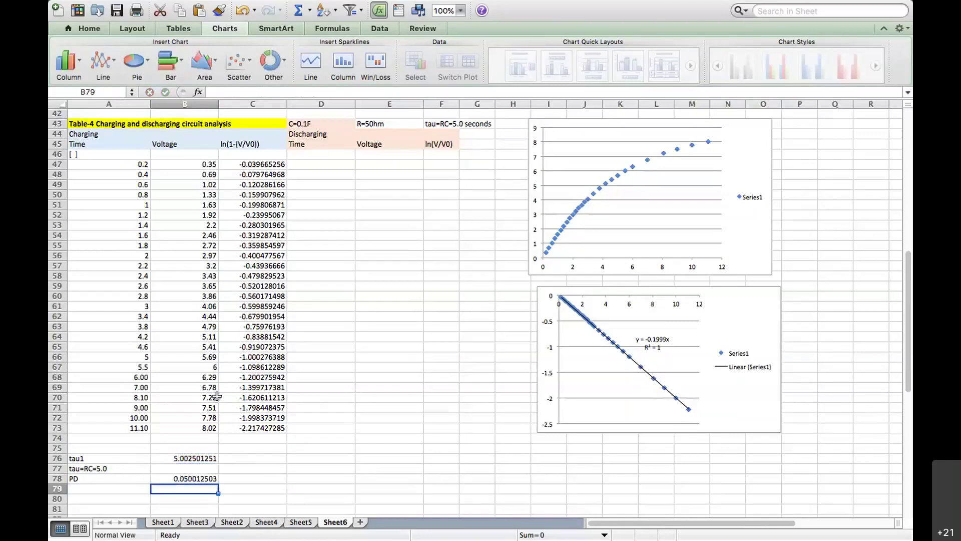
# Format the charging data and results in A47:C79 with the Number category at two decimal places
pyautogui.click(193, 478)
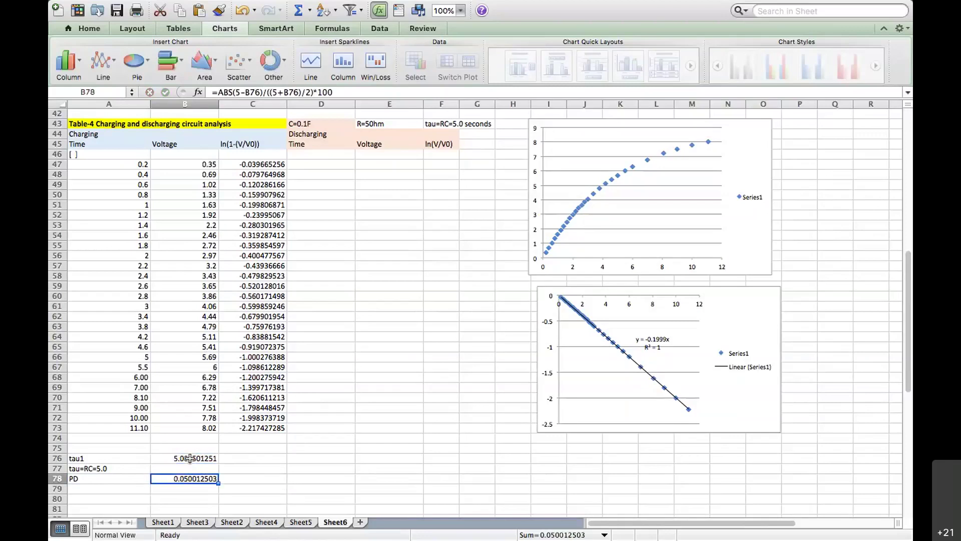
pyautogui.moveTo(190, 458); pyautogui.dragTo(190, 478)
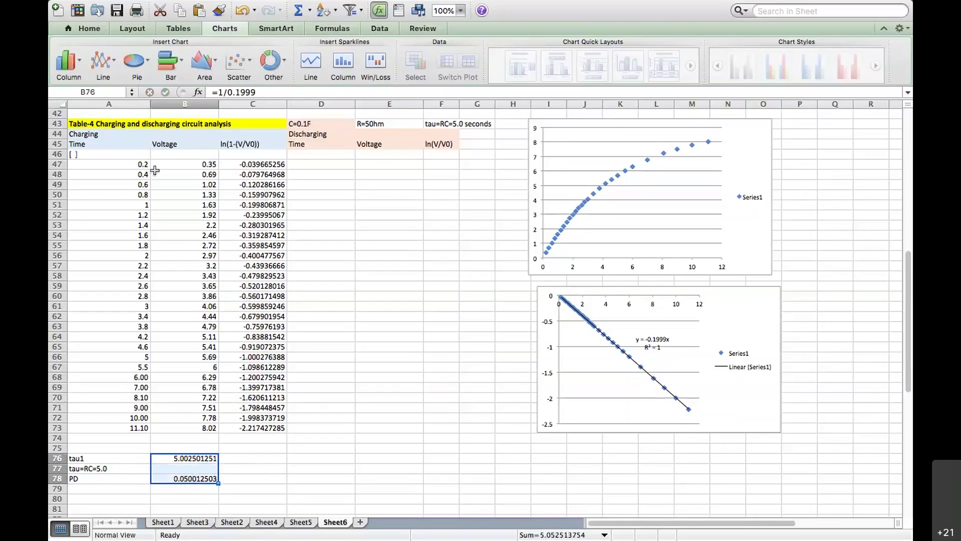
pyautogui.moveTo(119, 164); pyautogui.dragTo(244, 484)
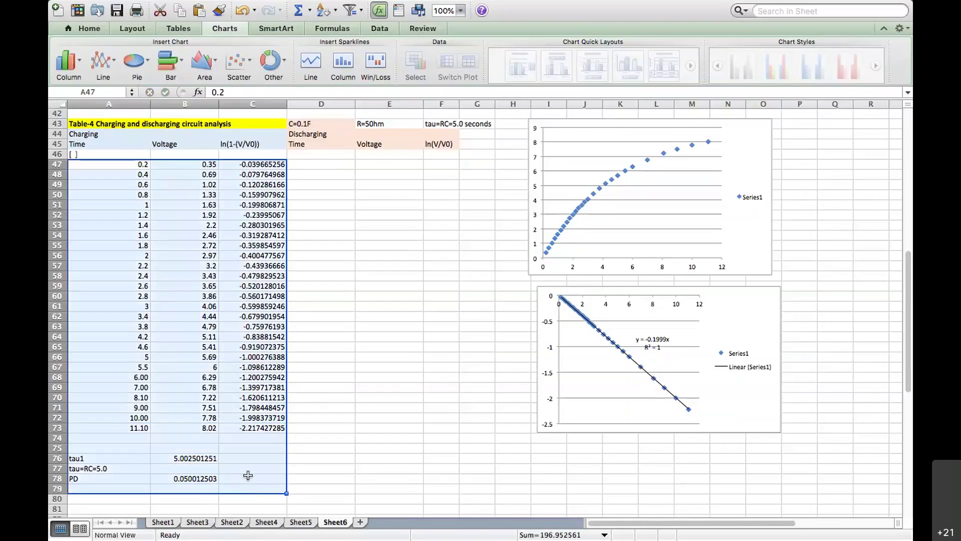
pyautogui.rightClick(248, 475)
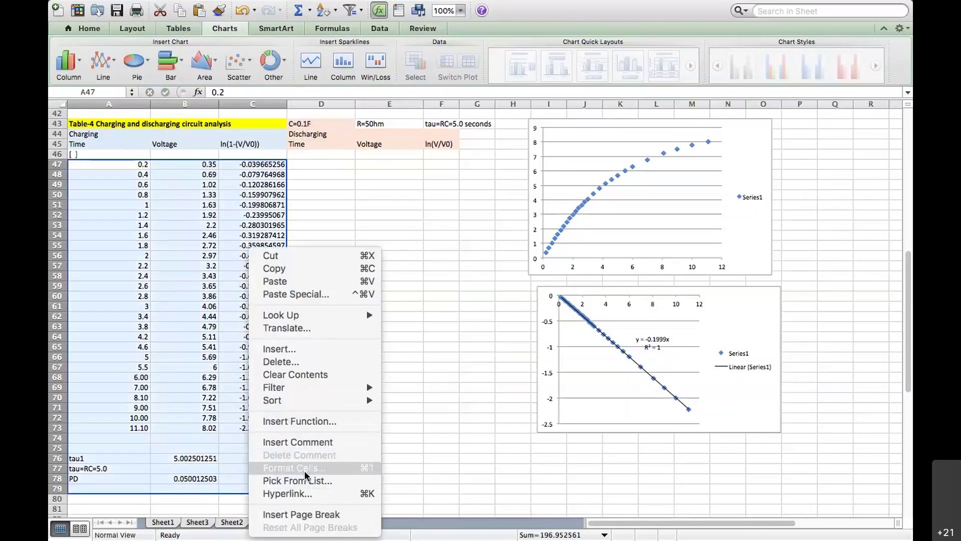
pyautogui.click(389, 271)
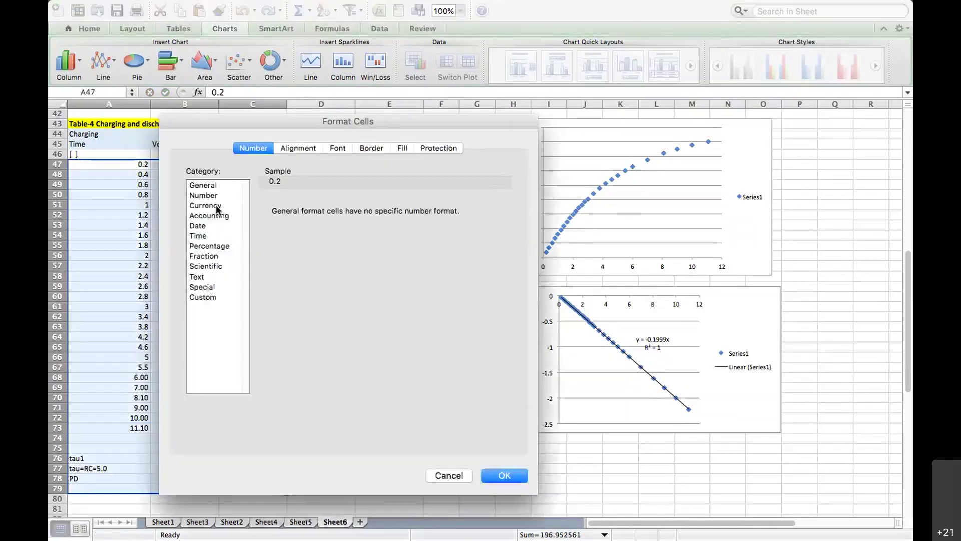
pyautogui.click(209, 196)
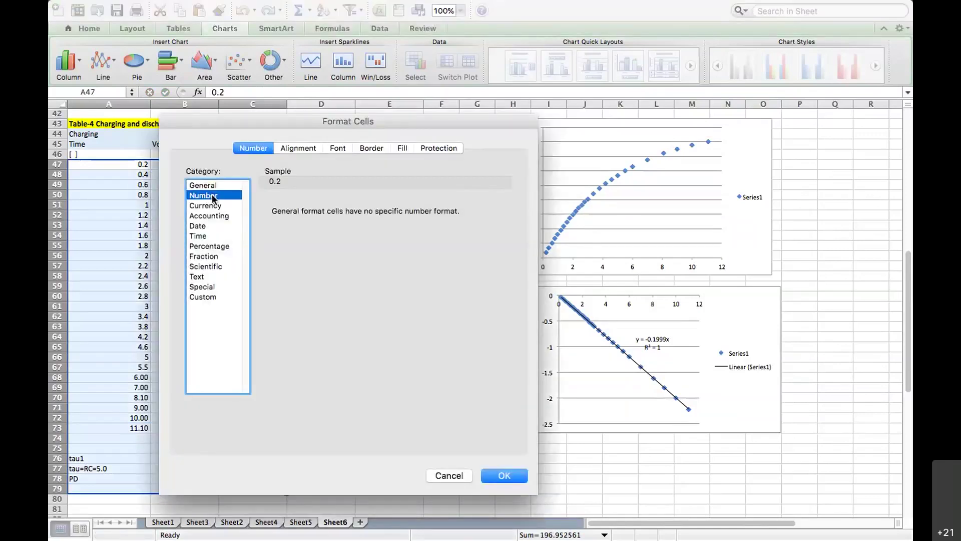
pyautogui.click(489, 475)
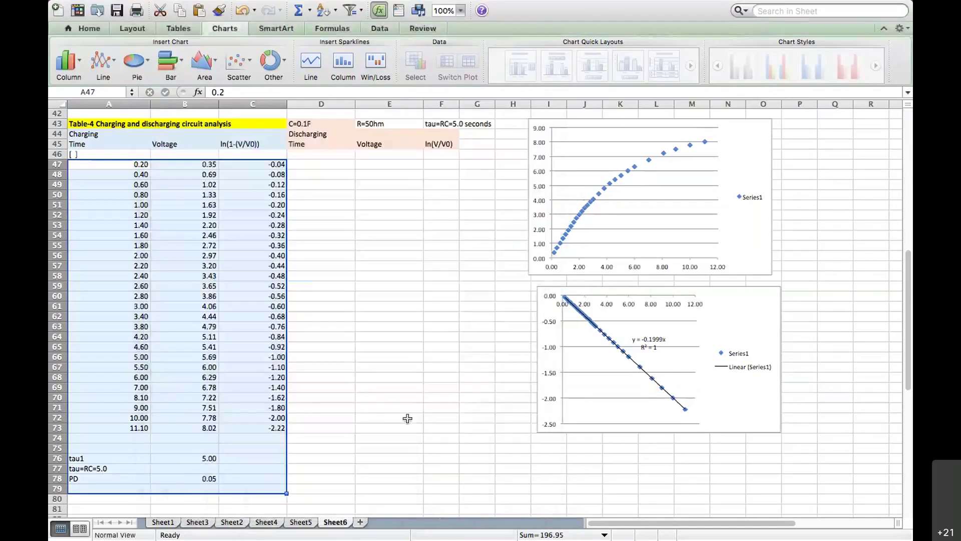
pyautogui.click(362, 403)
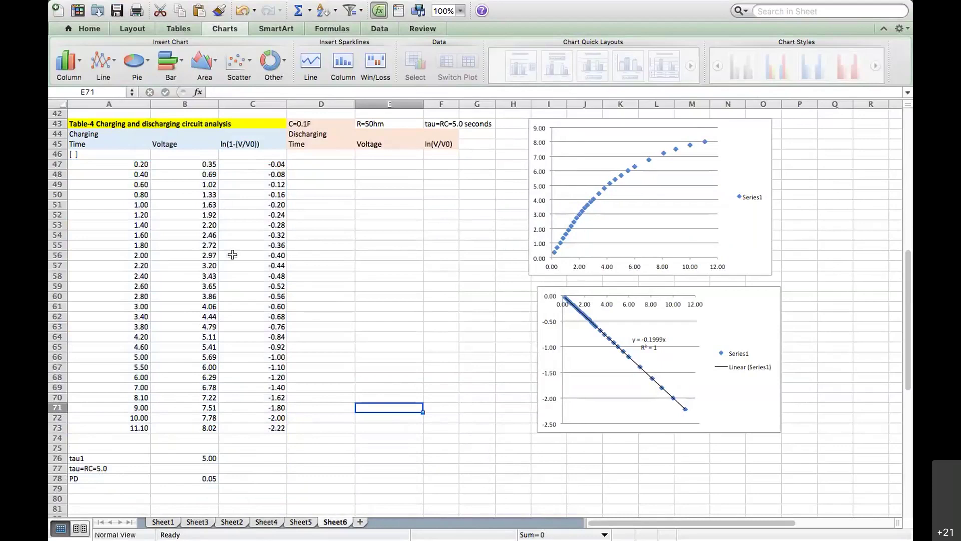
pyautogui.click(323, 164)
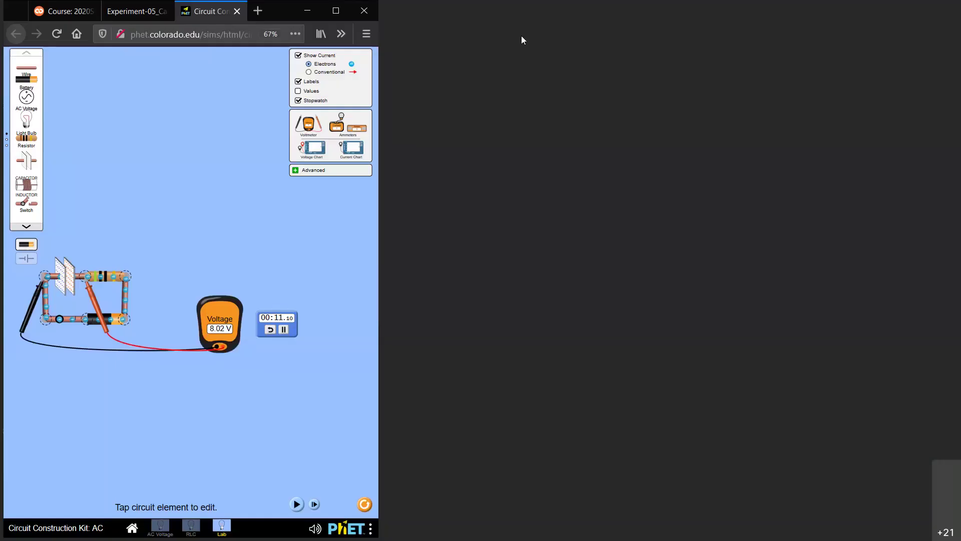
# Switch to the PhET circuit simulation, run it until the capacitor is charged to 9.00 V, and pause it
pyautogui.click(807, 225)
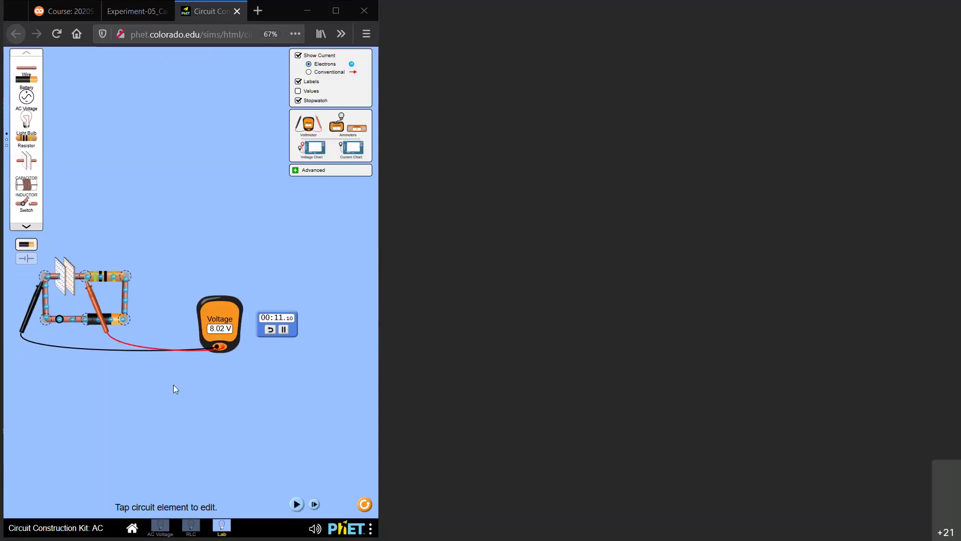
pyautogui.click(298, 504)
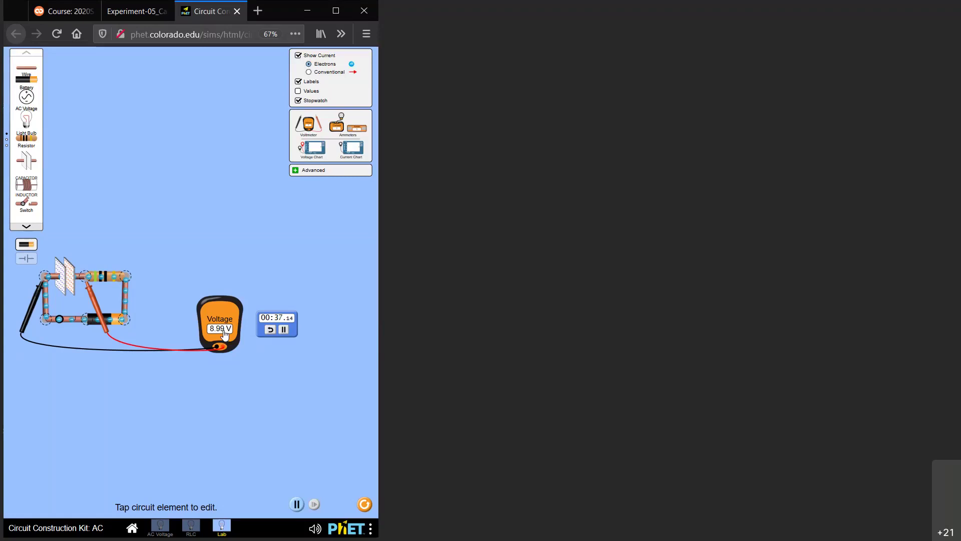
pyautogui.click(297, 505)
# Reset the stopwatch to zero, set it running again, and open the switch beside the battery
pyautogui.click(284, 329)
pyautogui.click(270, 330)
pyautogui.click(283, 329)
pyautogui.click(69, 320)
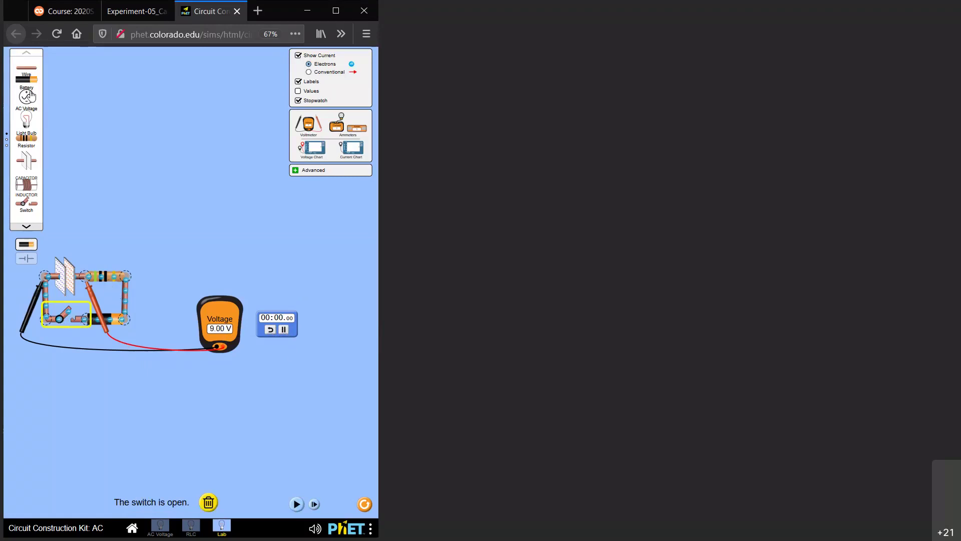
# Build a discharge branch of two wires and a switch across the capacitor and resistor, and close its switch
pyautogui.moveTo(29, 69); pyautogui.dragTo(64, 208)
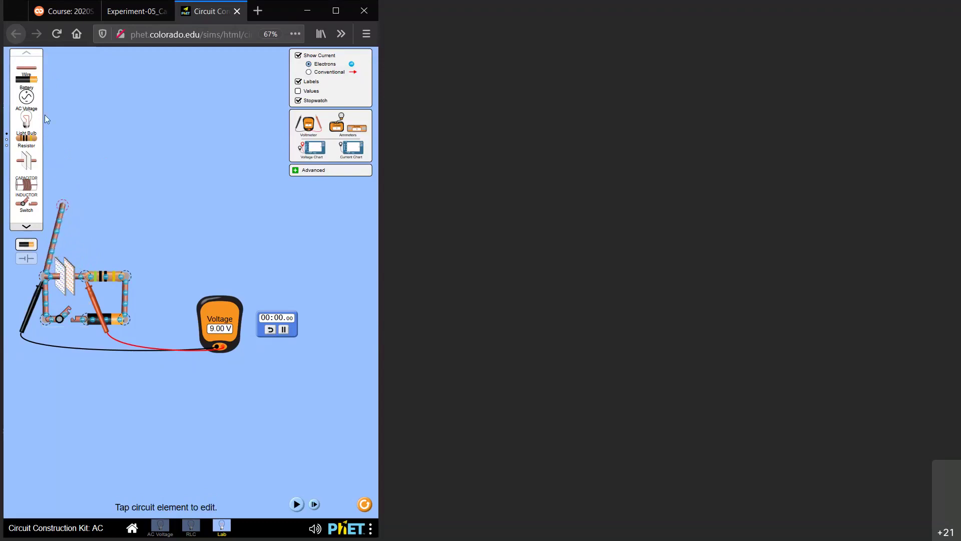
pyautogui.moveTo(28, 203); pyautogui.dragTo(94, 210)
pyautogui.moveTo(27, 68); pyautogui.dragTo(123, 279)
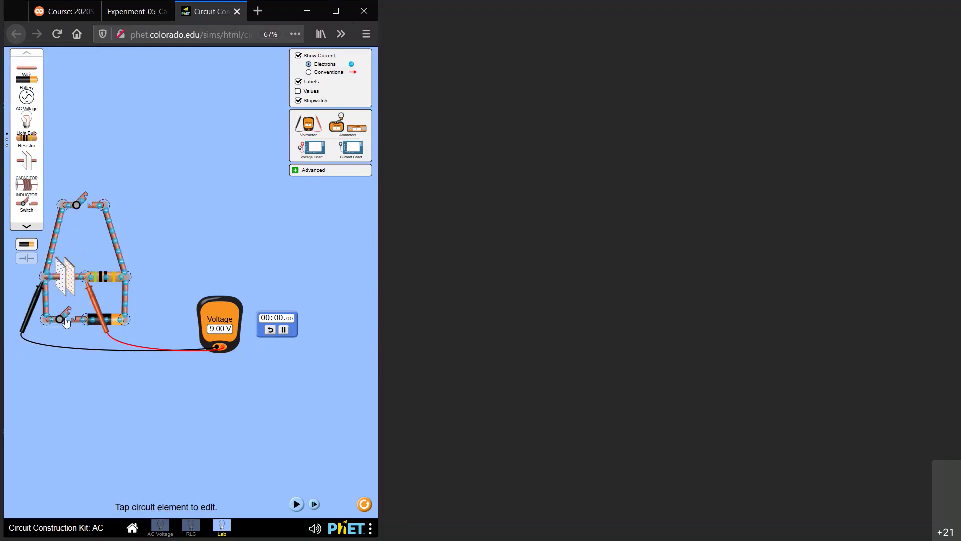
pyautogui.click(88, 200)
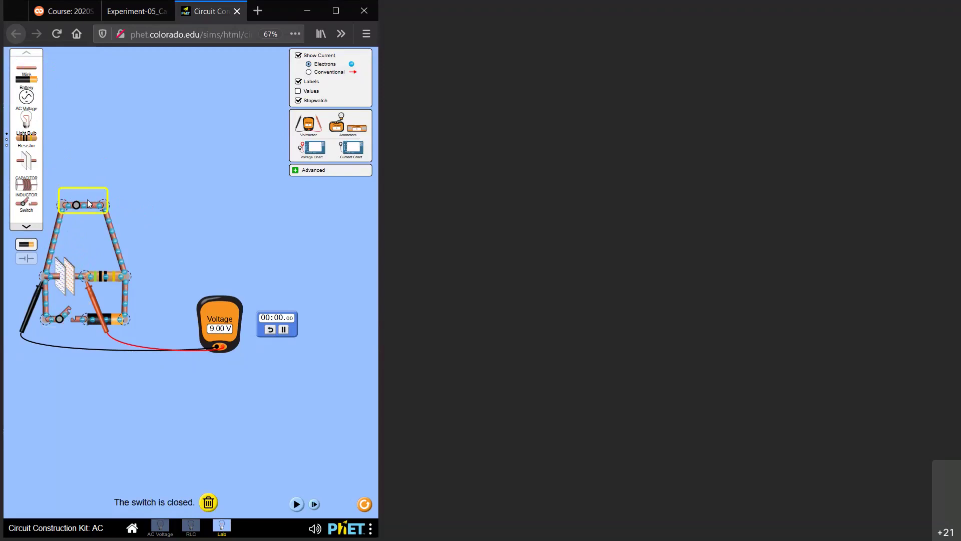
# Advance the paused discharge simulation frame by frame to 1.00 s, taking the voltmeter readings
pyautogui.click(314, 504)
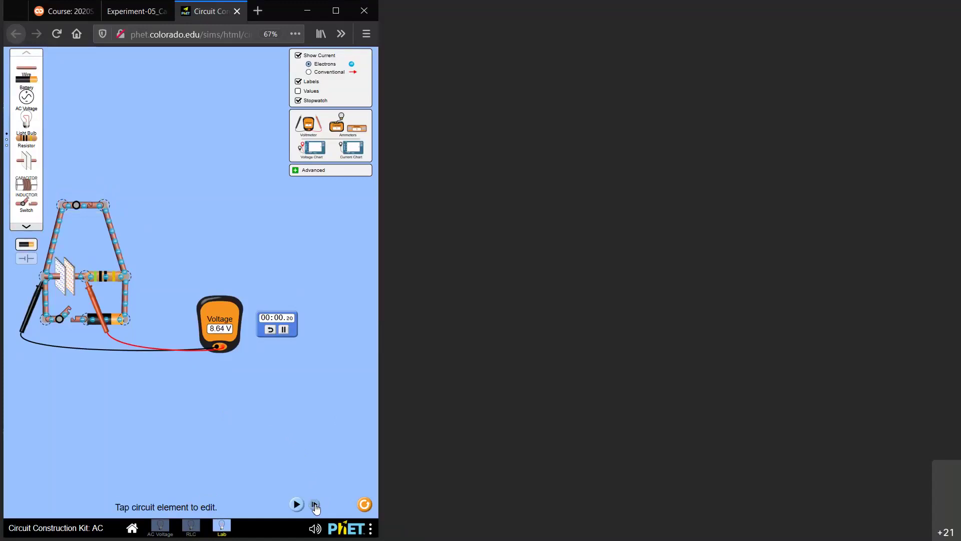
pyautogui.click(315, 504)
pyautogui.click(314, 505)
pyautogui.click(314, 504)
pyautogui.click(314, 504)
pyautogui.click(314, 504)
pyautogui.click(314, 505)
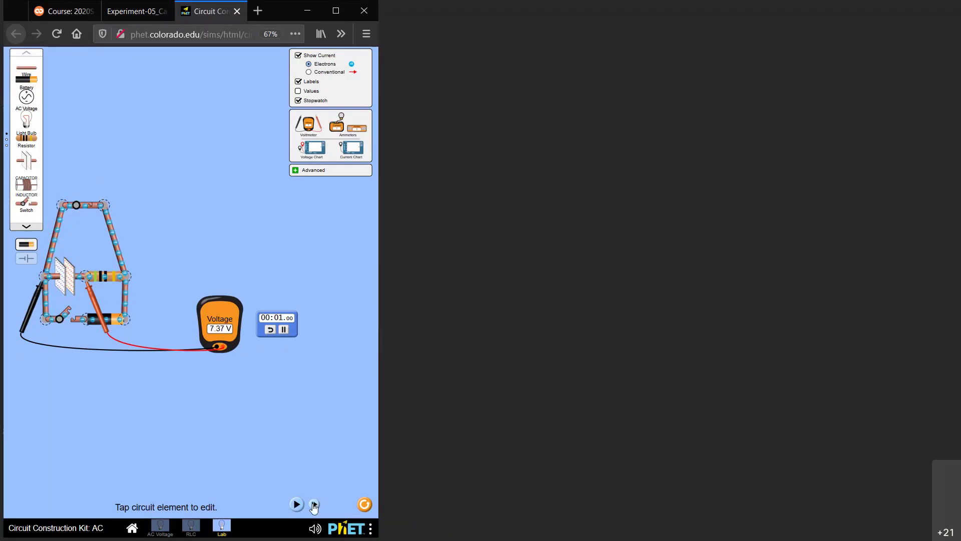
# Continue stepping the capacitor discharge to 2.50 s on the stopwatch for the next voltage readings
pyautogui.click(314, 505)
pyautogui.click(313, 505)
pyautogui.click(314, 504)
pyautogui.click(314, 504)
pyautogui.click(313, 504)
pyautogui.click(314, 505)
pyautogui.click(314, 505)
pyautogui.click(314, 505)
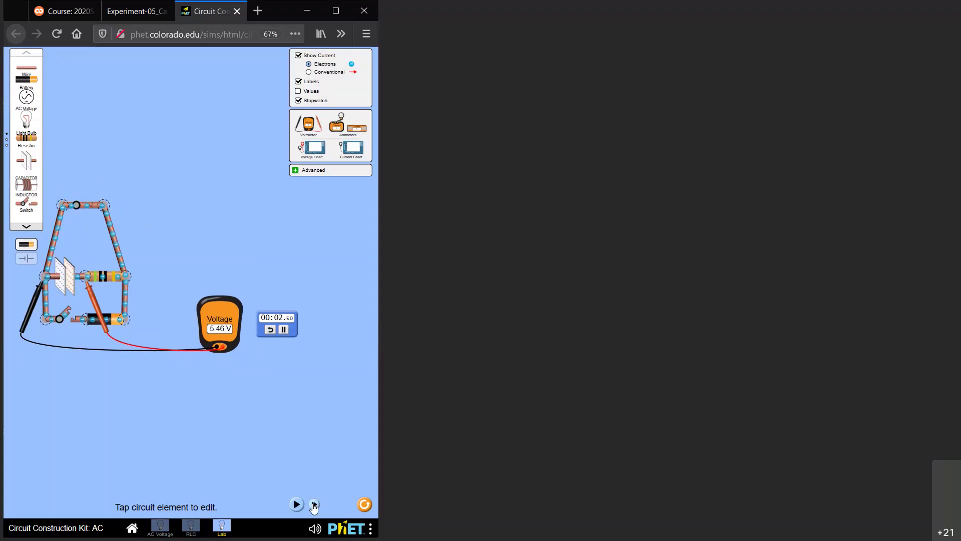
# Step the discharge simulation onward to 5.00 s, collecting voltage readings at half-second intervals
pyautogui.click(314, 505)
pyautogui.click(314, 505)
pyautogui.click(314, 504)
pyautogui.click(314, 505)
pyautogui.click(314, 505)
pyautogui.click(314, 505)
pyautogui.click(314, 505)
pyautogui.click(314, 505)
pyautogui.click(314, 504)
pyautogui.click(314, 504)
pyautogui.click(314, 505)
pyautogui.click(314, 505)
pyautogui.click(314, 505)
pyautogui.click(314, 505)
pyautogui.click(314, 504)
pyautogui.click(314, 505)
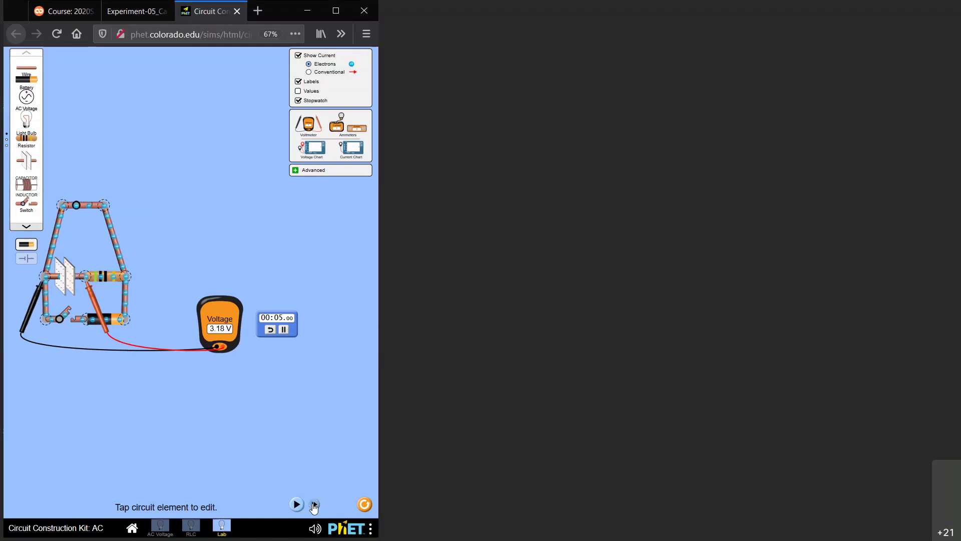
# Step the capacitor discharge from 5 s to 11.00 s, collecting further time and voltage readings
pyautogui.click(314, 505)
pyautogui.click(314, 505)
pyautogui.click(313, 505)
pyautogui.click(313, 504)
pyautogui.click(314, 505)
pyautogui.click(314, 505)
pyautogui.click(314, 504)
pyautogui.click(314, 505)
pyautogui.click(313, 505)
pyautogui.click(314, 505)
pyautogui.click(314, 505)
pyautogui.click(314, 505)
pyautogui.click(314, 504)
pyautogui.click(314, 504)
pyautogui.click(314, 505)
pyautogui.click(314, 505)
pyautogui.click(314, 505)
pyautogui.click(315, 504)
pyautogui.click(315, 504)
pyautogui.click(315, 505)
pyautogui.click(315, 504)
pyautogui.click(315, 505)
pyautogui.click(315, 504)
pyautogui.click(315, 504)
pyautogui.click(314, 505)
pyautogui.click(315, 505)
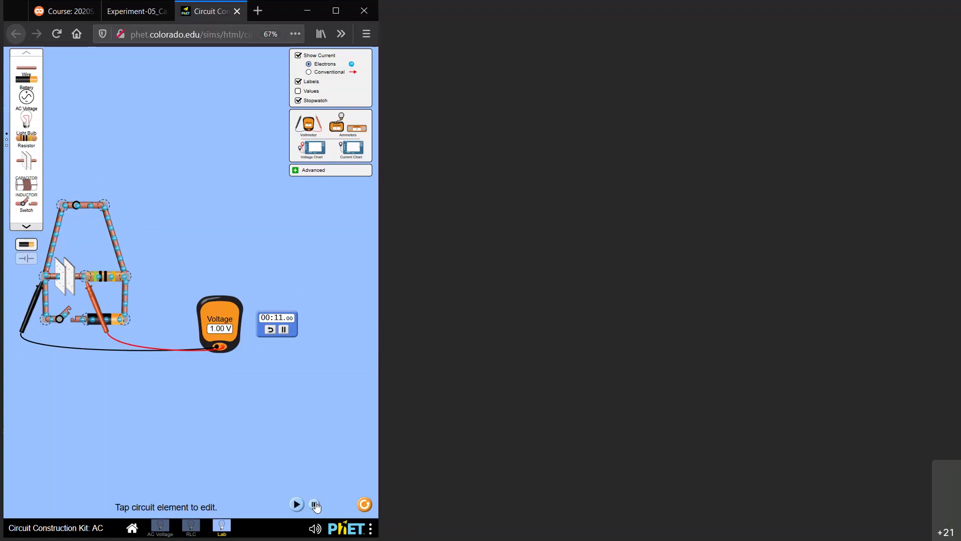
# Keep stepping the discharge simulation past 13.1 s to collect the final low-voltage readings
pyautogui.click(314, 505)
pyautogui.click(314, 505)
pyautogui.click(314, 505)
pyautogui.click(315, 505)
pyautogui.click(314, 505)
pyautogui.click(315, 504)
pyautogui.click(315, 504)
pyautogui.click(314, 504)
pyautogui.click(314, 505)
pyautogui.click(314, 505)
pyautogui.click(314, 504)
pyautogui.click(314, 504)
pyautogui.click(314, 505)
pyautogui.click(315, 505)
pyautogui.click(315, 504)
pyautogui.click(315, 504)
pyautogui.click(315, 504)
pyautogui.click(314, 504)
pyautogui.click(315, 505)
pyautogui.click(315, 505)
pyautogui.click(314, 505)
pyautogui.click(314, 505)
pyautogui.click(314, 505)
pyautogui.click(315, 505)
pyautogui.click(315, 505)
pyautogui.click(315, 504)
pyautogui.click(315, 504)
pyautogui.click(314, 504)
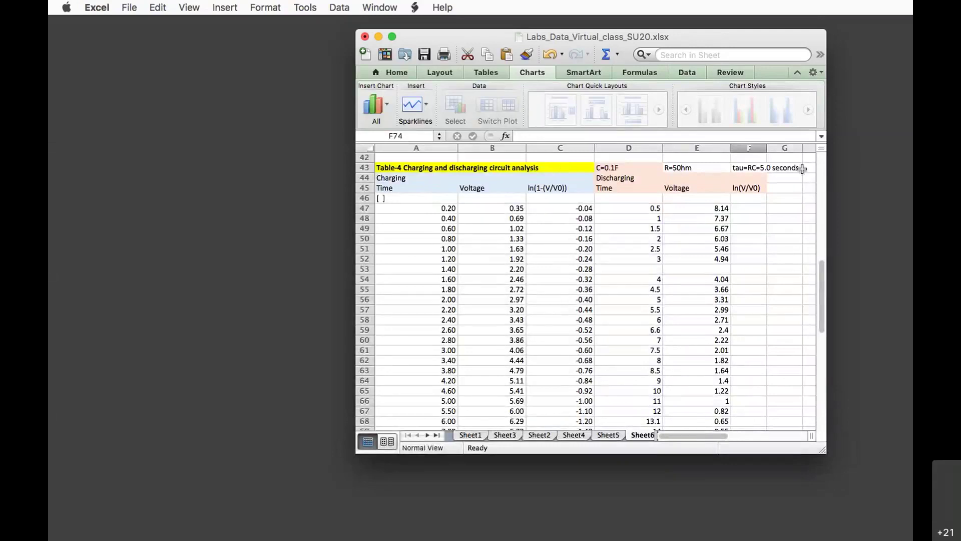
# Return to the Excel workbook Labs_Data_Virtual_class_SU20.xlsx and reposition its window on the desktop
pyautogui.click(777, 207)
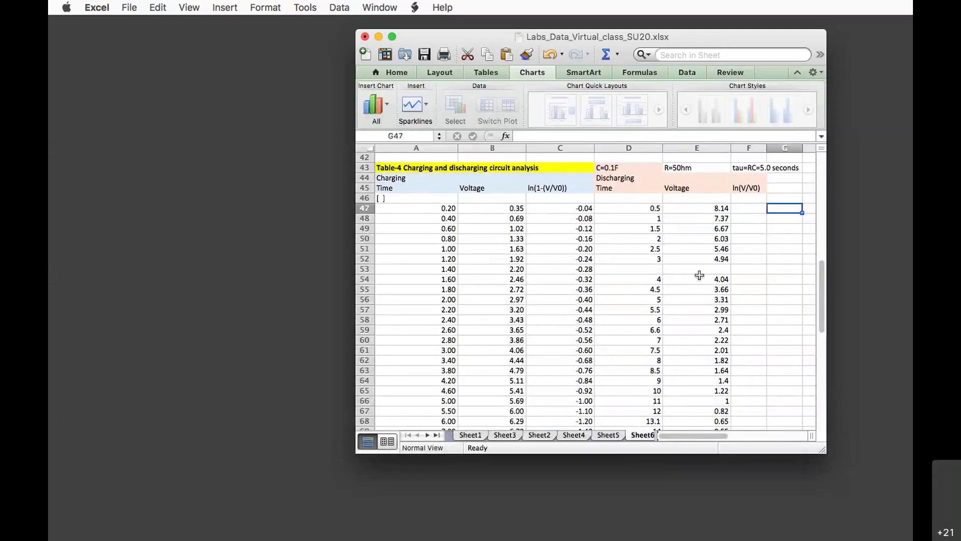
pyautogui.moveTo(778, 34); pyautogui.dragTo(581, 65)
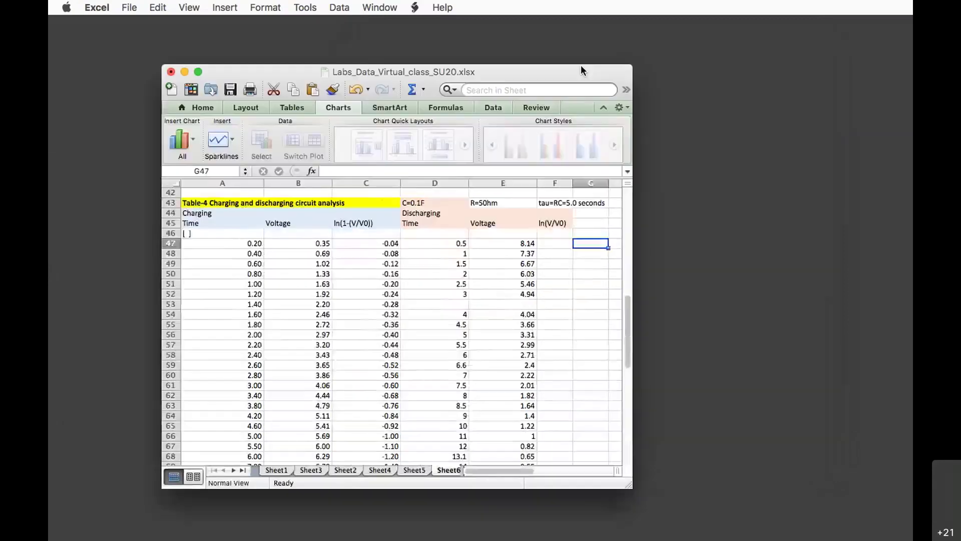
pyautogui.moveTo(191, 64); pyautogui.dragTo(191, 62)
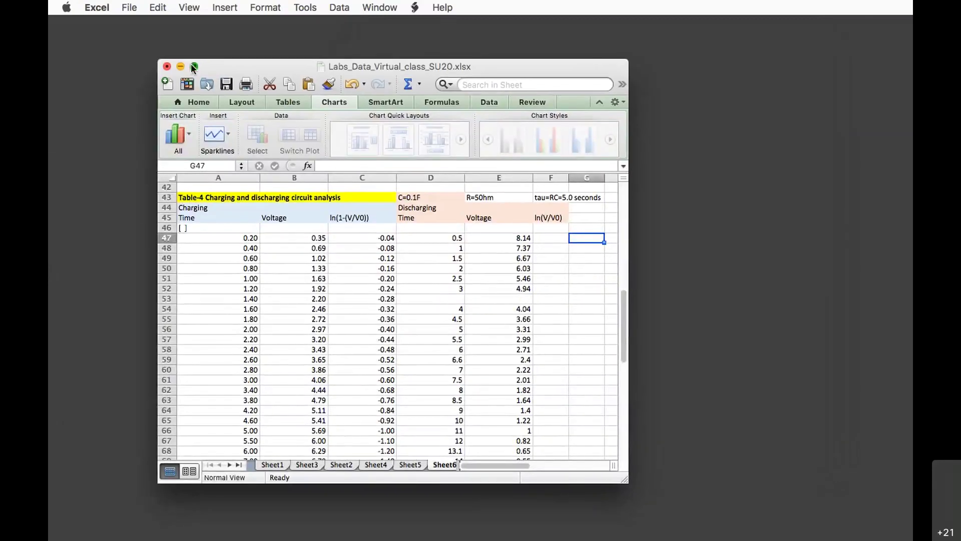
# Enlarge the workbook window and arrange the charging voltage chart and the ln(1-(V/V0)) chart side by side beside Table-4
pyautogui.click(192, 65)
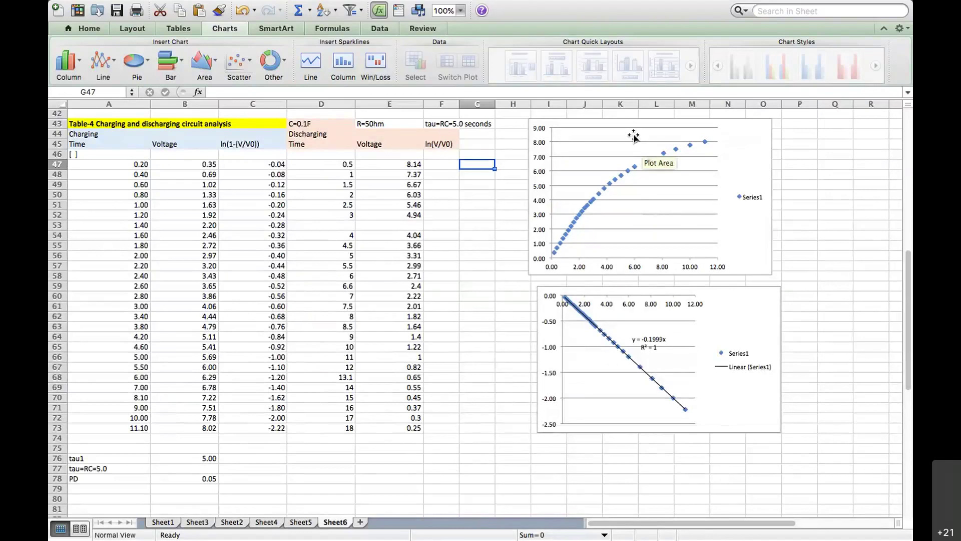
pyautogui.click(619, 129)
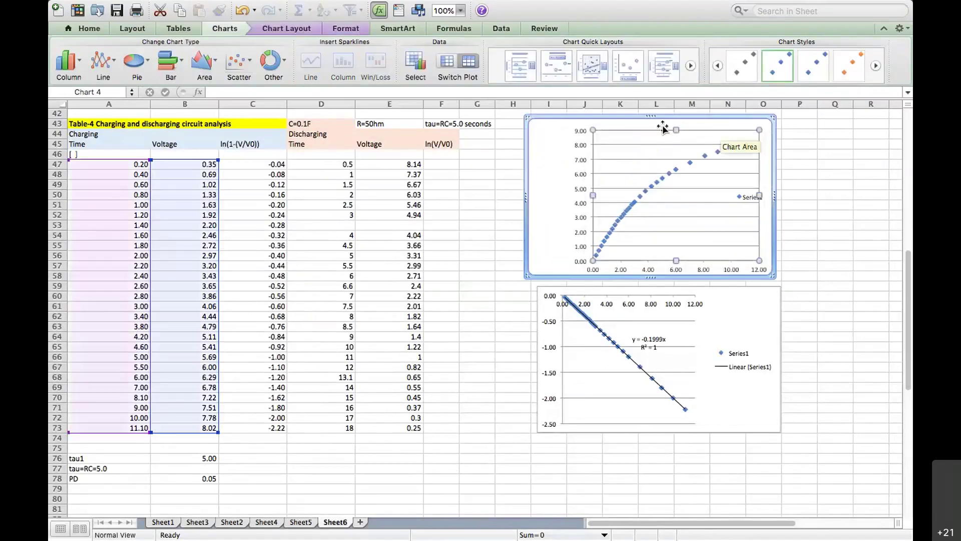
pyautogui.moveTo(658, 131)
pyautogui.mouseDown()
pyautogui.moveTo(633, 131)
pyautogui.moveTo(781, 50)
pyautogui.moveTo(721, 113)
pyautogui.moveTo(651, 128)
pyautogui.mouseUp()
pyautogui.moveTo(714, 313); pyautogui.dragTo(831, 131)
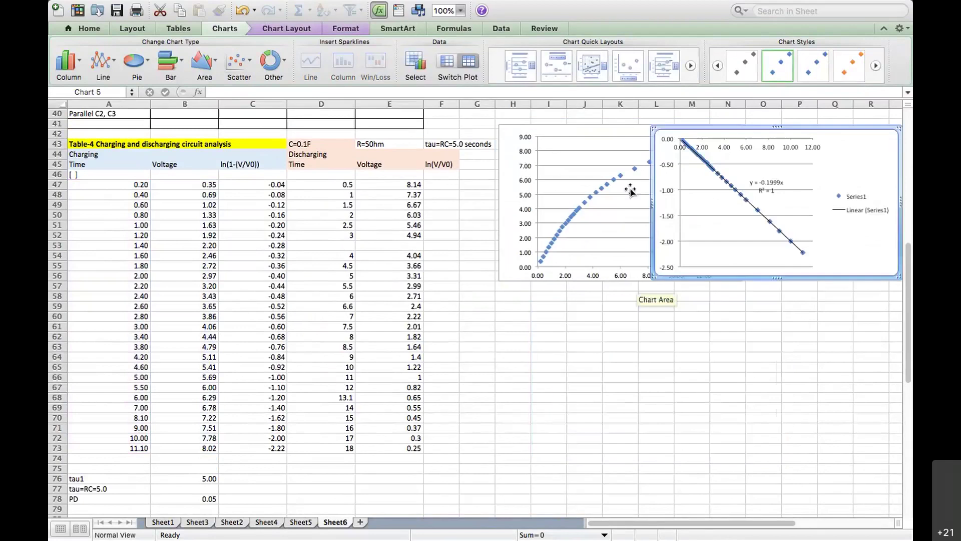
pyautogui.click(631, 191)
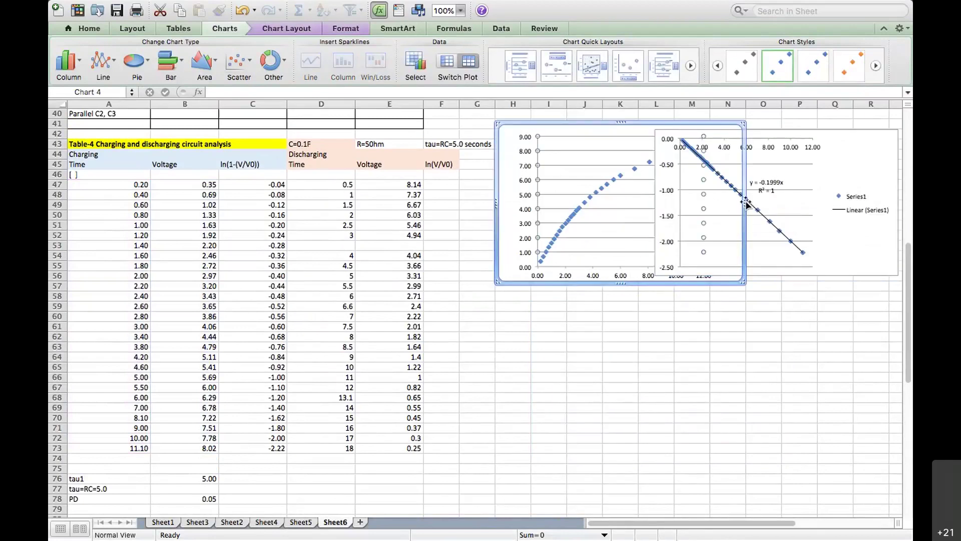
pyautogui.moveTo(746, 203); pyautogui.dragTo(744, 203)
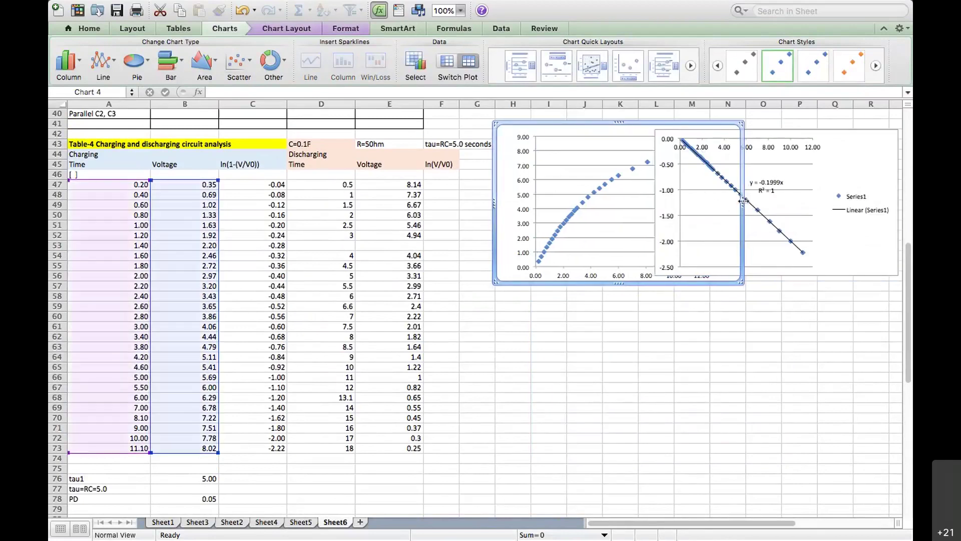
# Delete the legend from the ln(1-(V/V0)) chart and narrow the chart from its inner edge
pyautogui.click(831, 195)
pyautogui.press('Delete')
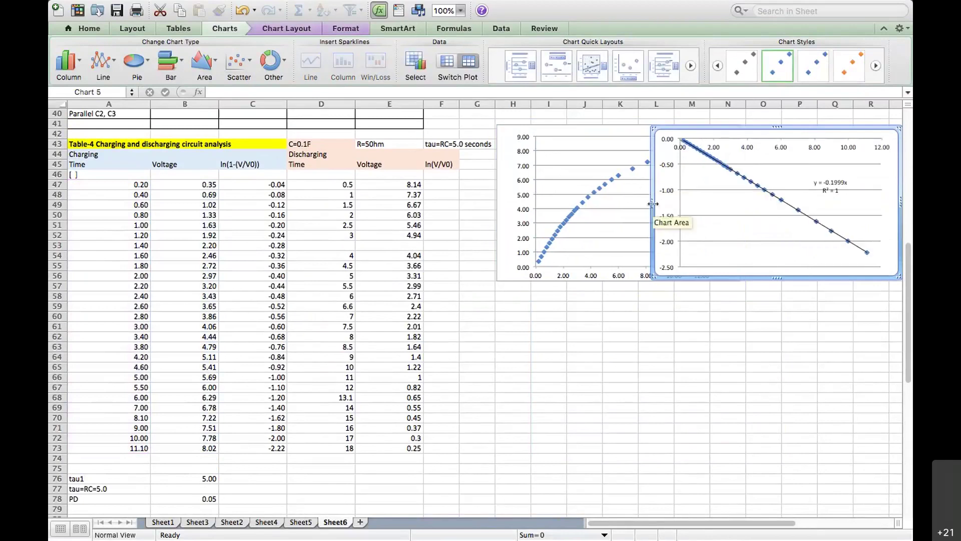
pyautogui.moveTo(653, 203); pyautogui.dragTo(721, 204)
# Delete the charging voltage chart's legend and narrow the chart so it clears the neighbouring ln chart
pyautogui.click(703, 208)
pyautogui.click(704, 206)
pyautogui.press('Delete')
pyautogui.click(693, 205)
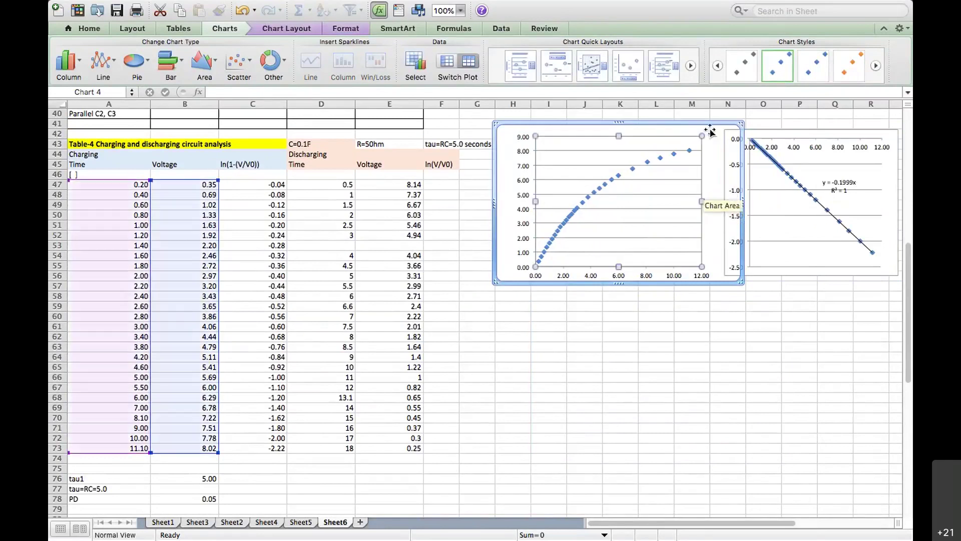
pyautogui.click(739, 190)
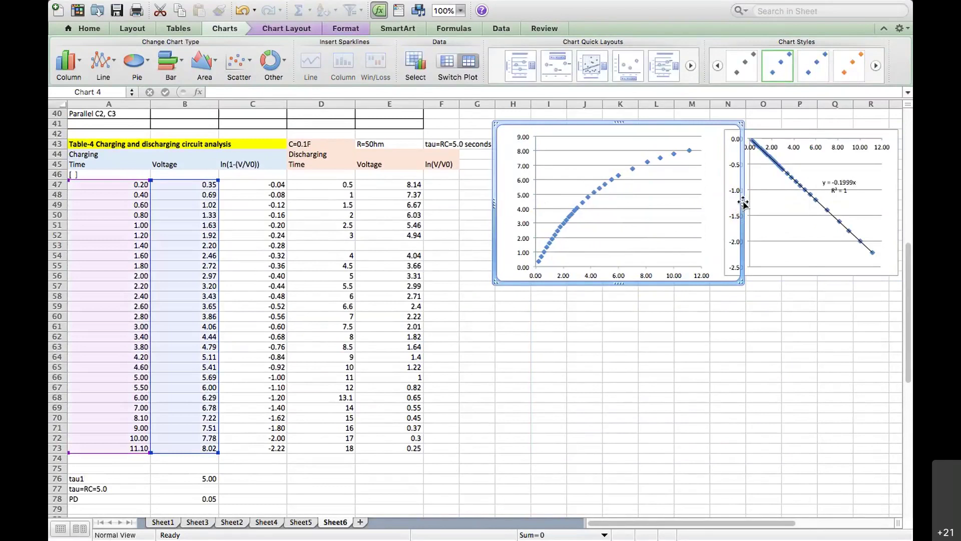
pyautogui.moveTo(743, 202); pyautogui.dragTo(711, 209)
pyautogui.click(573, 316)
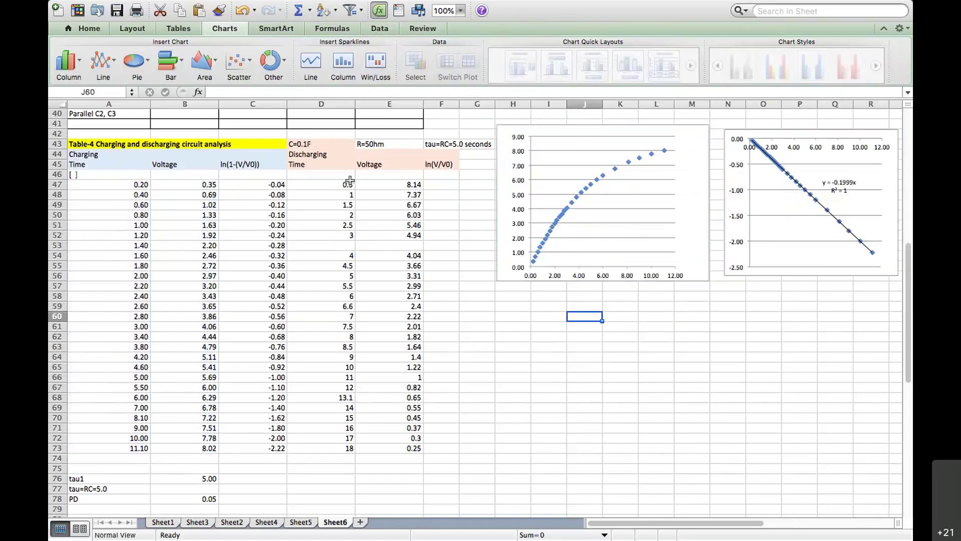
# Insert an empty marked scatter chart, narrow it and place it directly below the charging voltage chart
pyautogui.click(234, 62)
pyautogui.click(178, 137)
pyautogui.moveTo(507, 306); pyautogui.dragTo(629, 361)
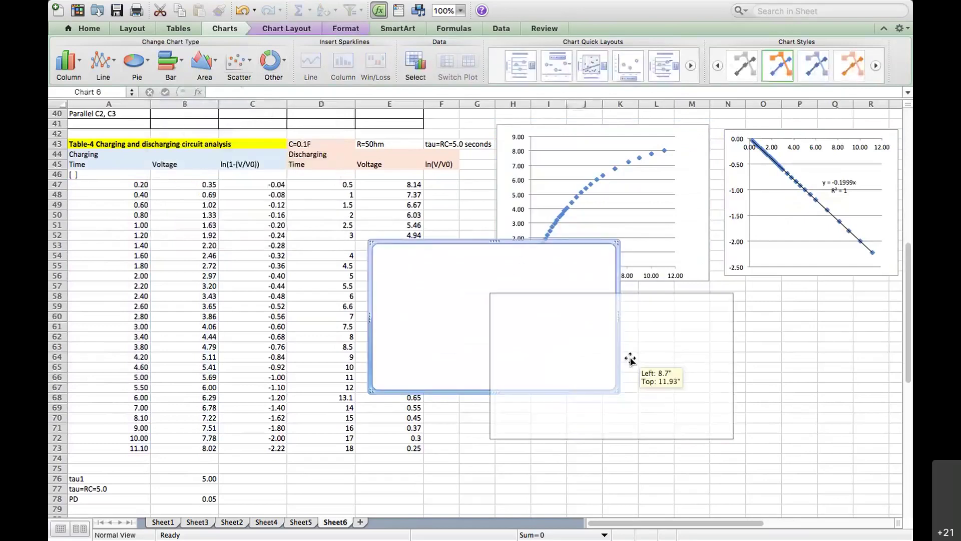
pyautogui.moveTo(735, 369); pyautogui.dragTo(671, 370)
pyautogui.moveTo(583, 328); pyautogui.dragTo(607, 321)
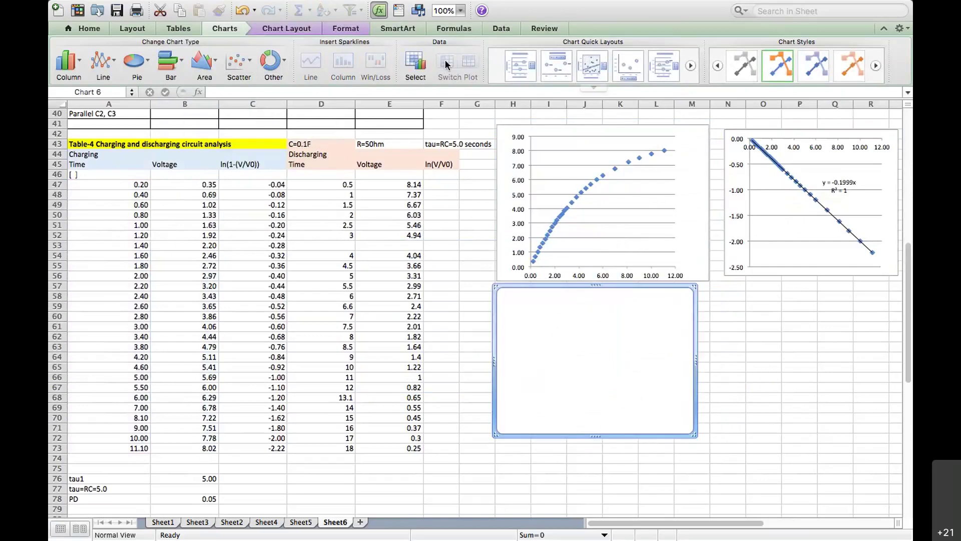
# Add a series to the empty chart with discharging times D47:D73 as X values and voltages E47:E73 as Y values
pyautogui.click(415, 62)
pyautogui.click(589, 205)
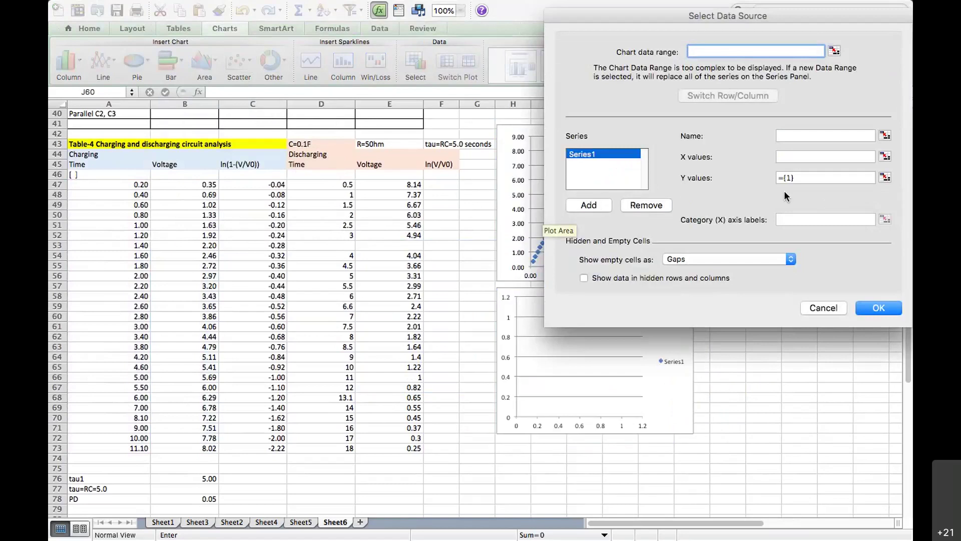
pyautogui.click(794, 156)
pyautogui.moveTo(326, 186); pyautogui.dragTo(331, 447)
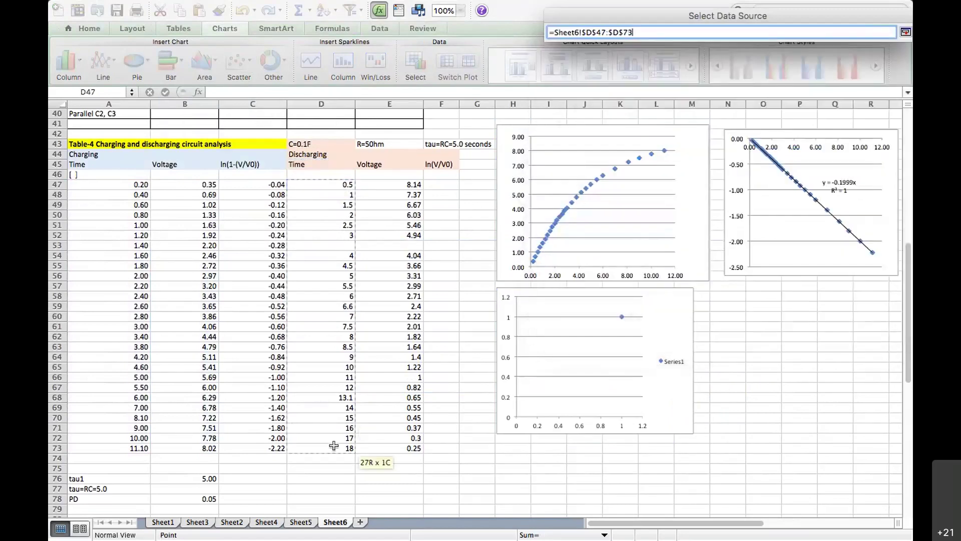
pyautogui.press('Return')
pyautogui.click(804, 177)
pyautogui.press('BackSpace')
pyautogui.moveTo(373, 186); pyautogui.dragTo(388, 449)
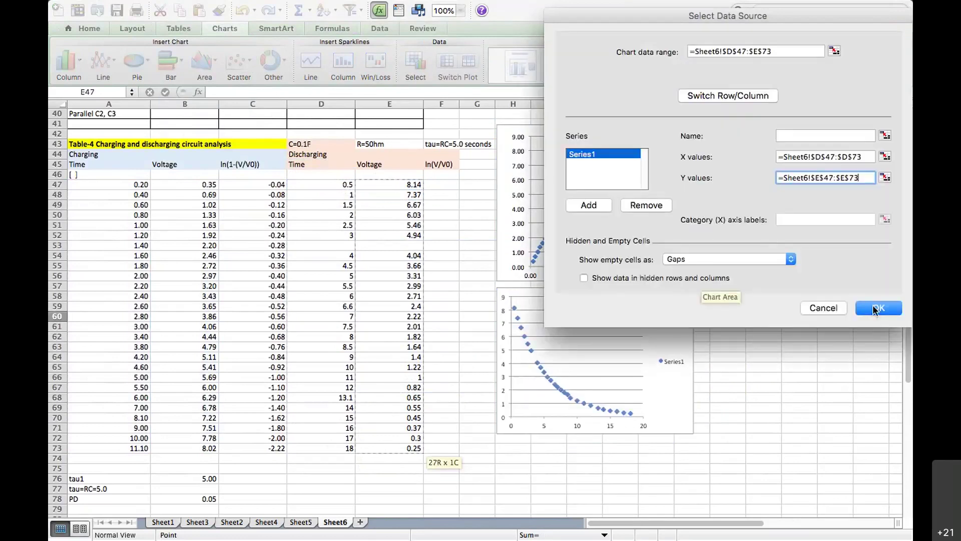
pyautogui.click(877, 308)
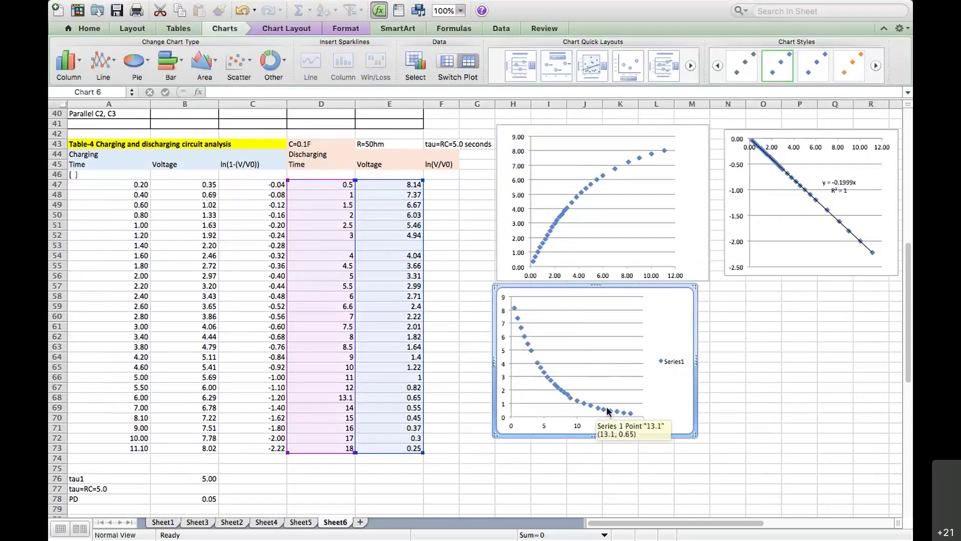
# Delete the Series1 legend from the discharging voltage chart and deselect the chart
pyautogui.click(662, 361)
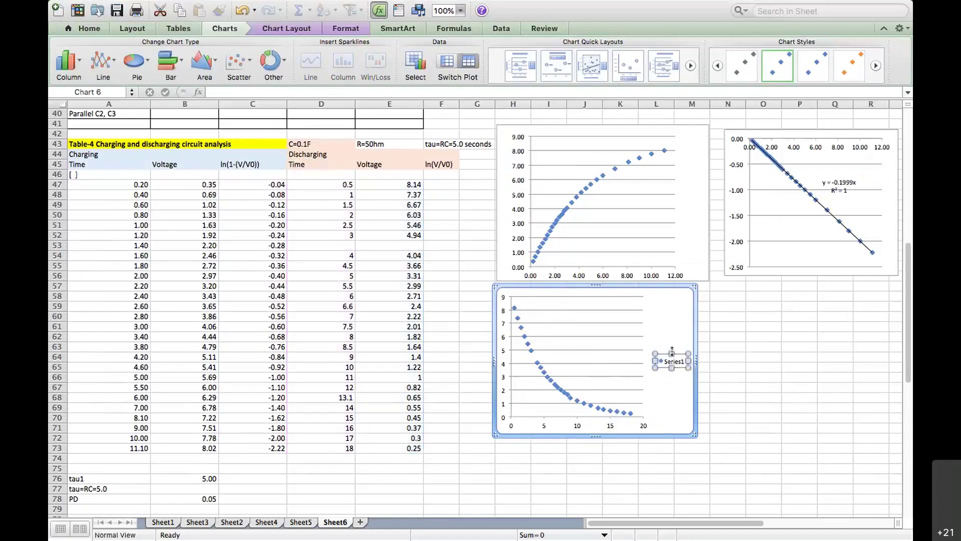
pyautogui.press('Delete')
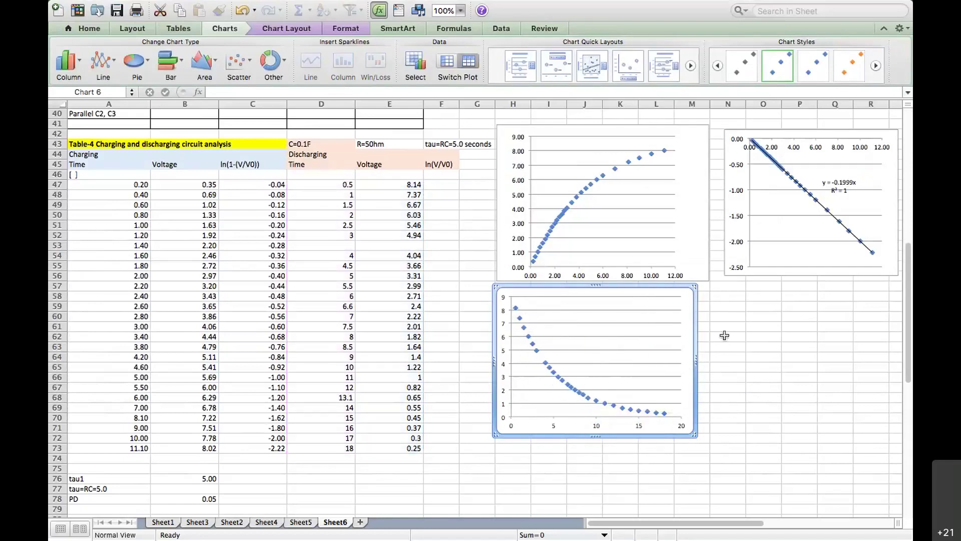
pyautogui.click(789, 318)
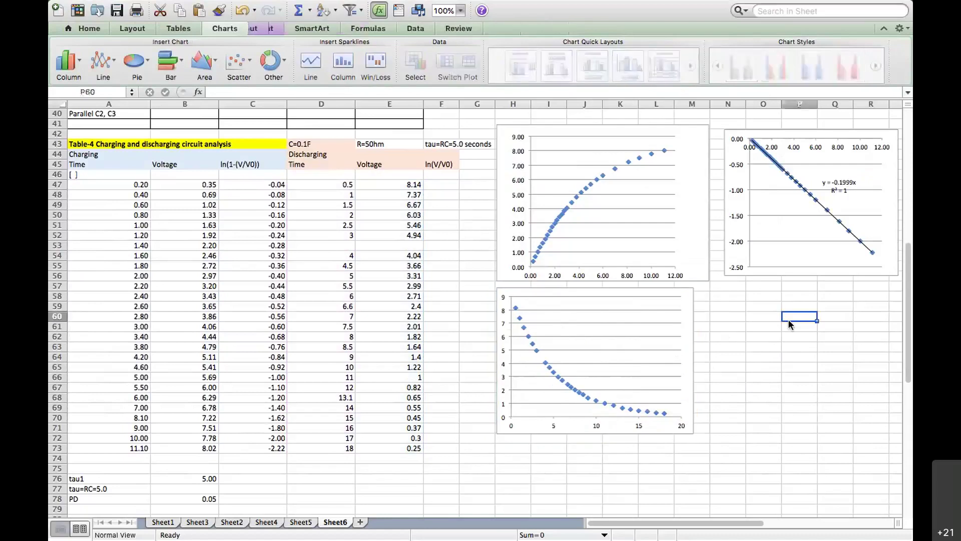
# Enter =LN(E47/9) in F47 under ln(V/V0) and fill the formula down to F73
pyautogui.click(448, 184)
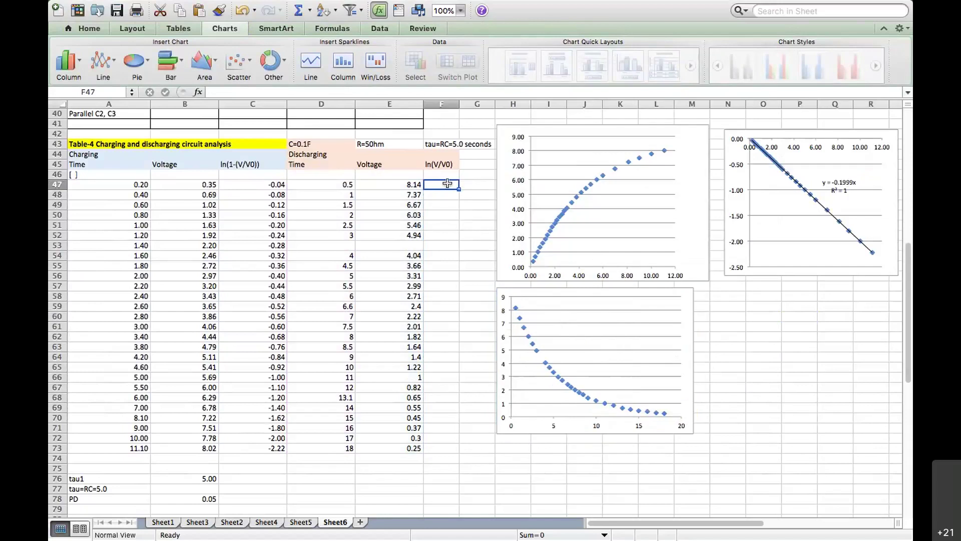
pyautogui.write('=ln(')
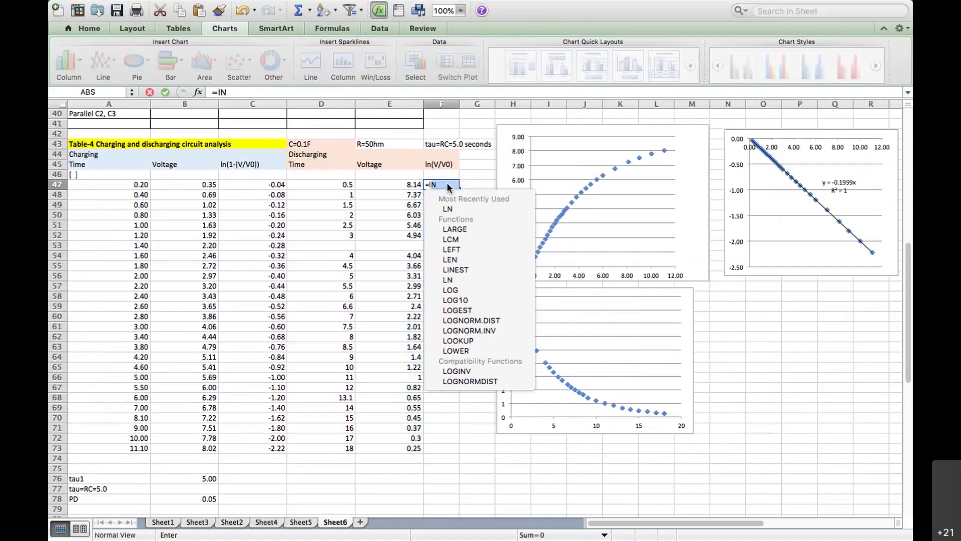
pyautogui.click(403, 183)
pyautogui.write('/9)')
pyautogui.press('Return')
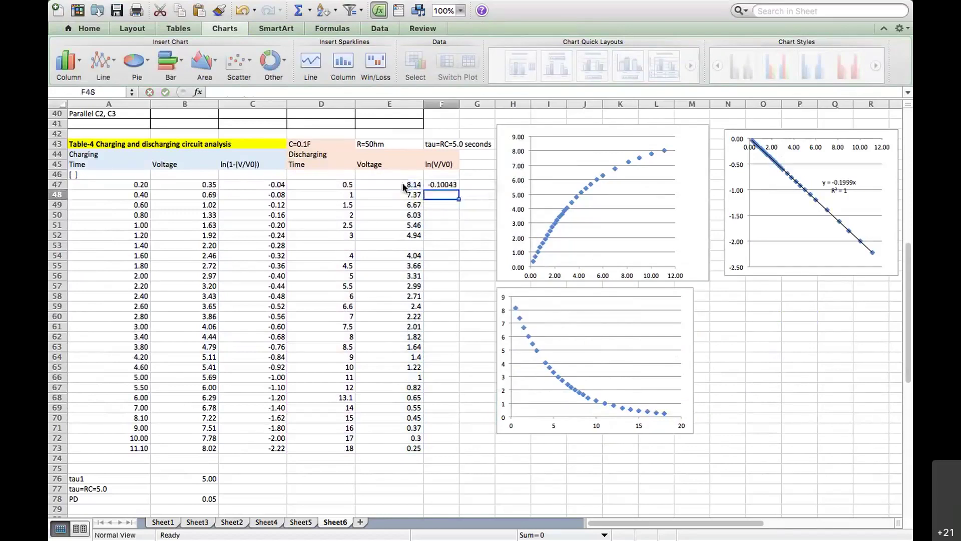
pyautogui.click(437, 183)
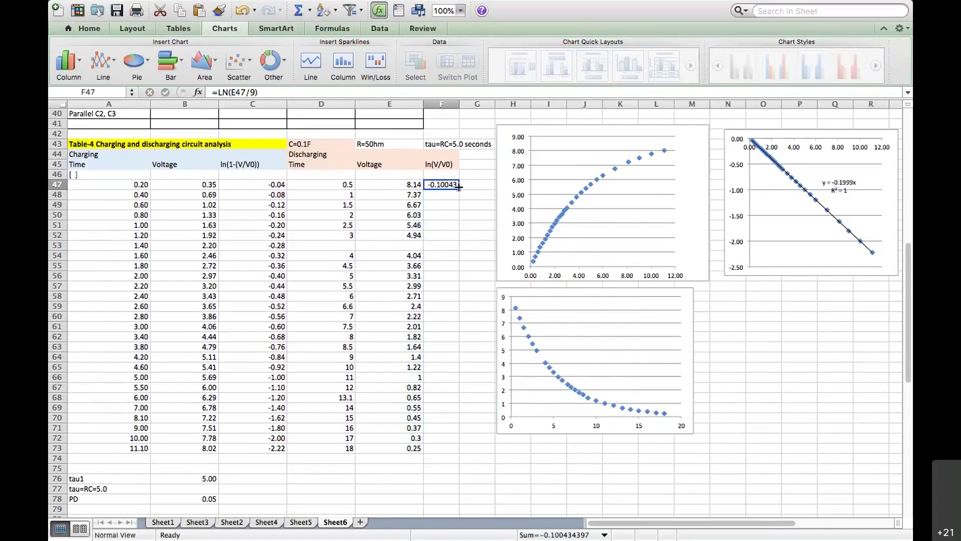
pyautogui.moveTo(459, 187); pyautogui.dragTo(459, 451)
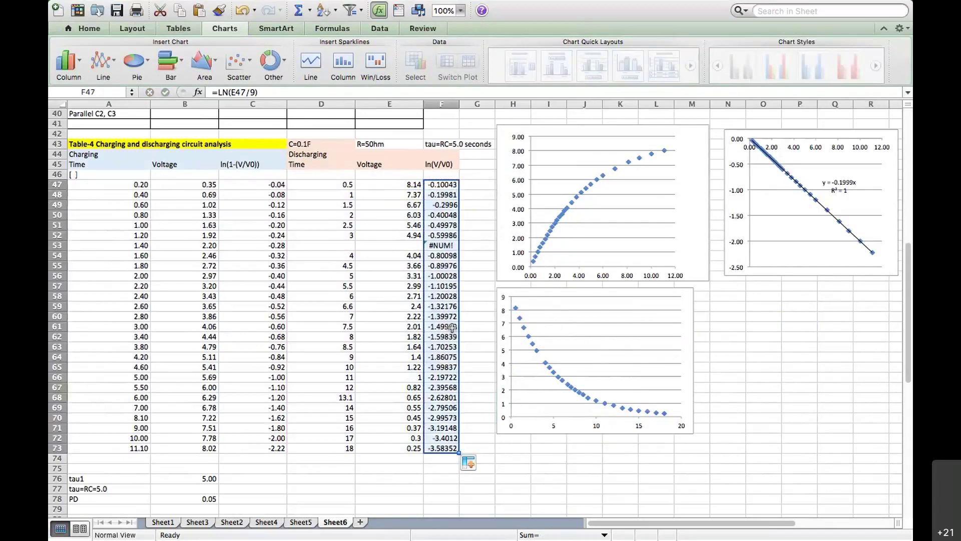
# Clear the formula in F53 and delete the blank cells D53:F53, shifting the cells below up
pyautogui.click(440, 245)
pyautogui.press('BackSpace')
pyautogui.press('Return')
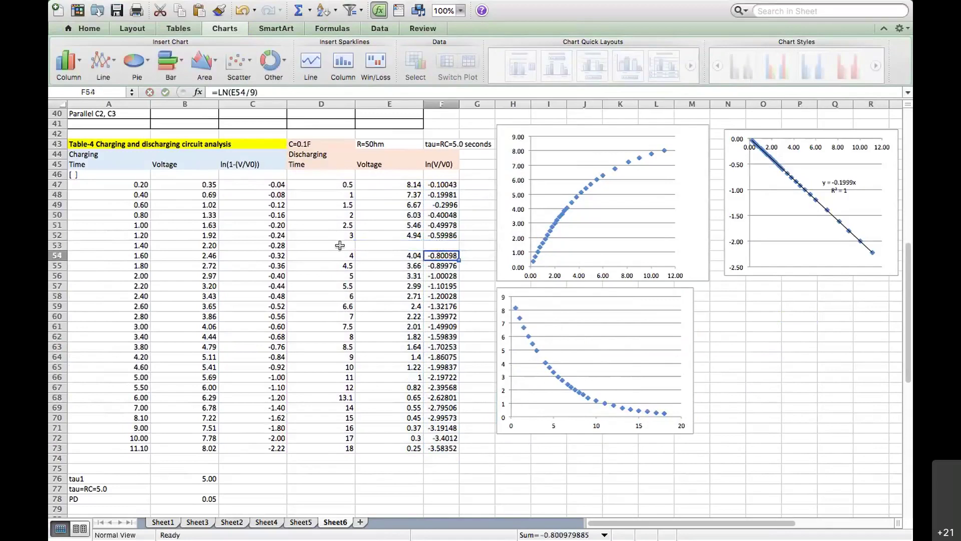
pyautogui.moveTo(340, 246); pyautogui.dragTo(430, 245)
pyautogui.rightClick(431, 245)
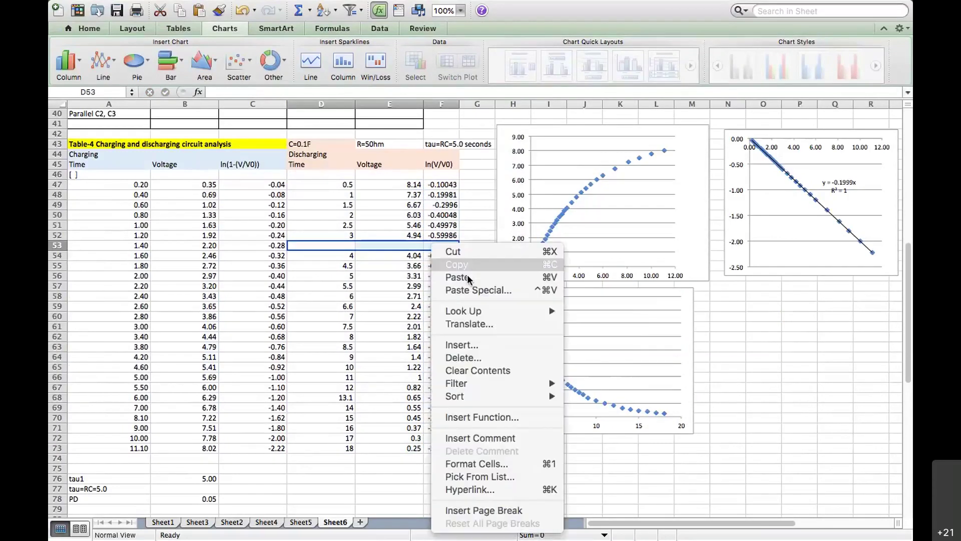
pyautogui.click(463, 357)
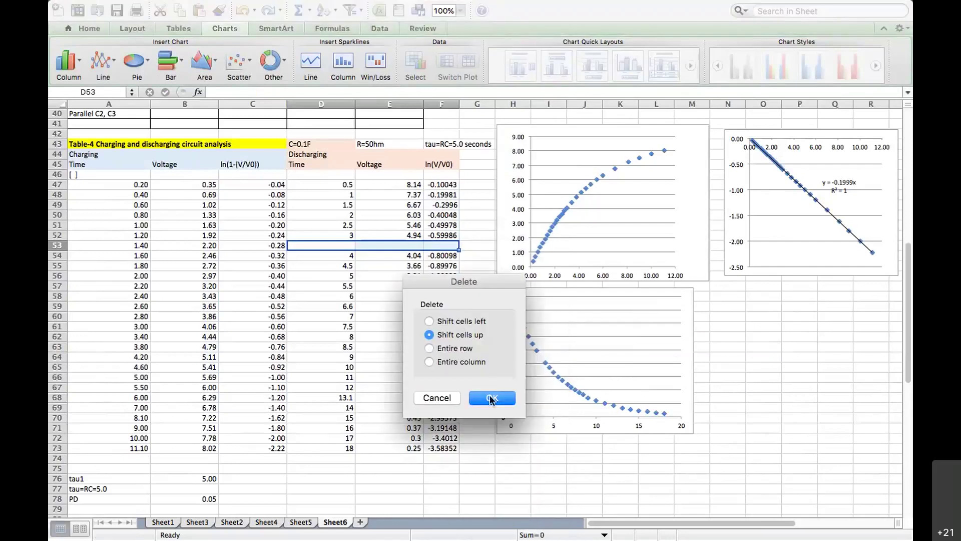
pyautogui.click(491, 398)
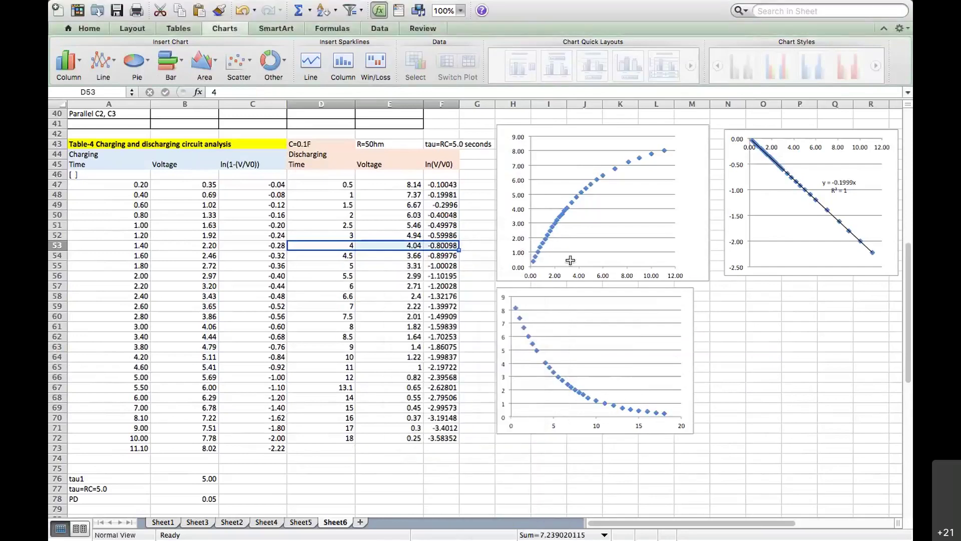
# Insert another empty marked scatter chart, place it below the ln(1-(V/V0)) chart and narrow it to clear the discharging voltage chart
pyautogui.click(760, 318)
pyautogui.click(250, 64)
pyautogui.click(180, 138)
pyautogui.moveTo(532, 295); pyautogui.dragTo(810, 337)
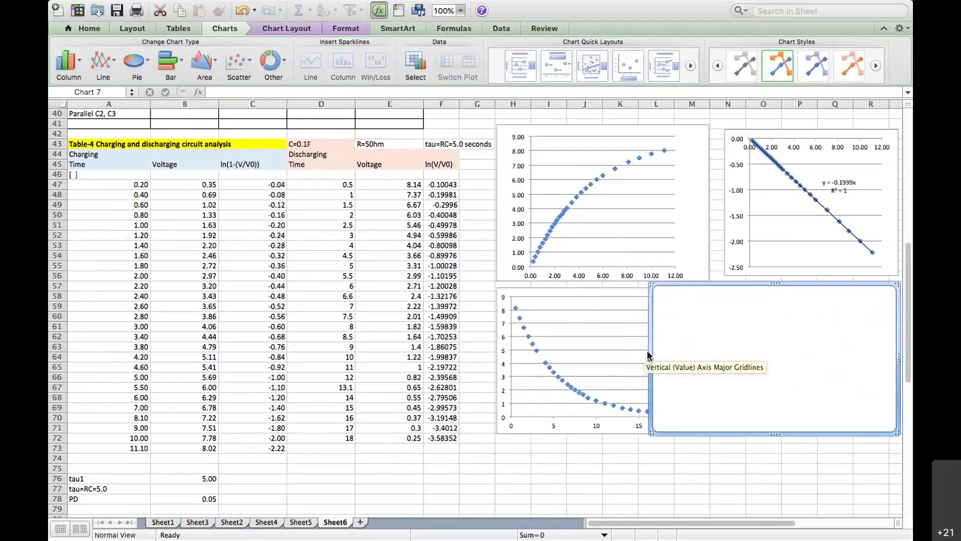
pyautogui.moveTo(650, 354); pyautogui.dragTo(696, 355)
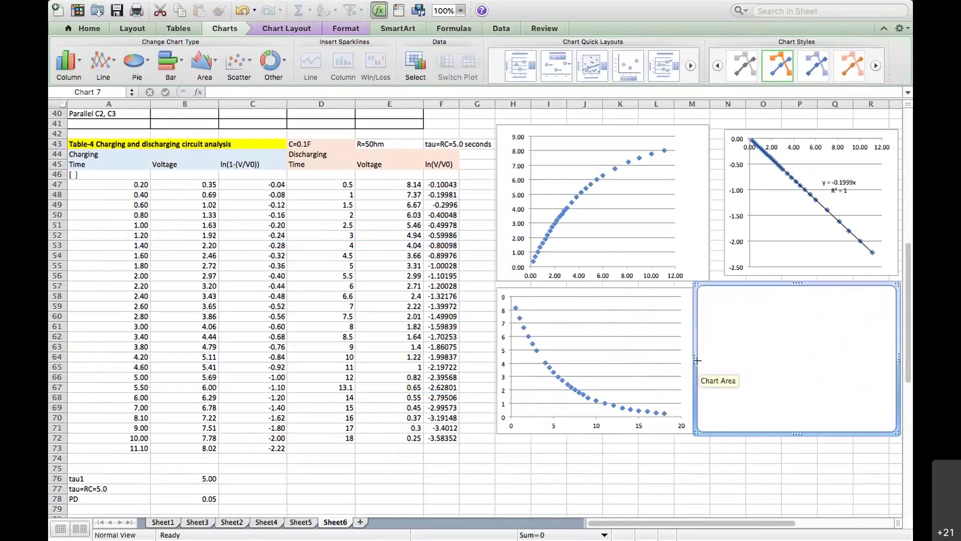
pyautogui.moveTo(697, 360); pyautogui.dragTo(714, 359)
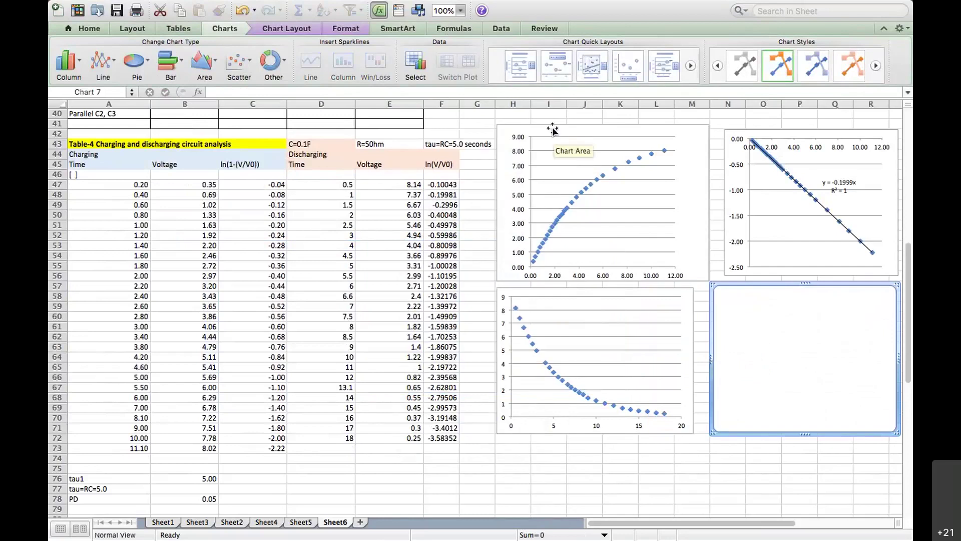
# Add a data series to the new empty chart with the discharging times D47:D72 as its X values
pyautogui.click(414, 66)
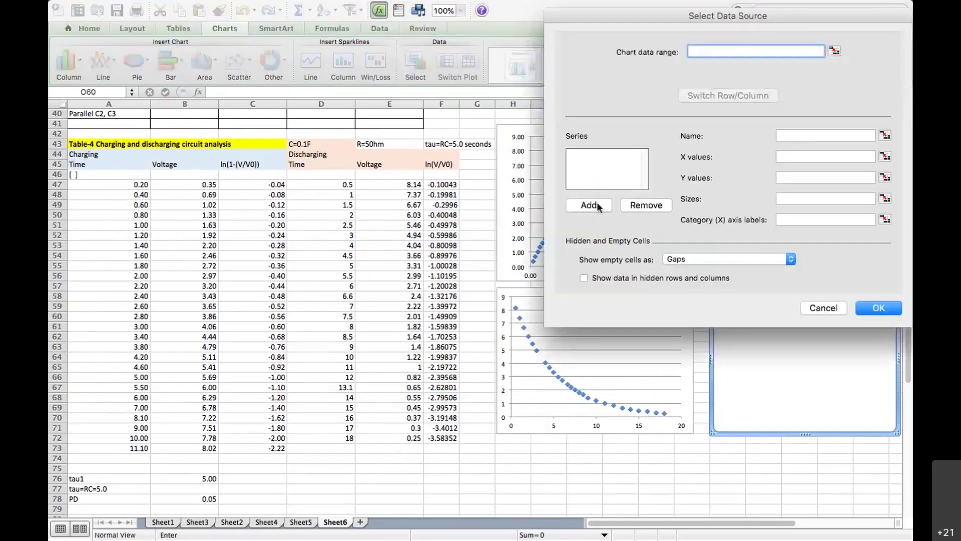
pyautogui.click(589, 205)
pyautogui.click(786, 159)
pyautogui.click(327, 185)
pyautogui.moveTo(327, 186); pyautogui.dragTo(332, 439)
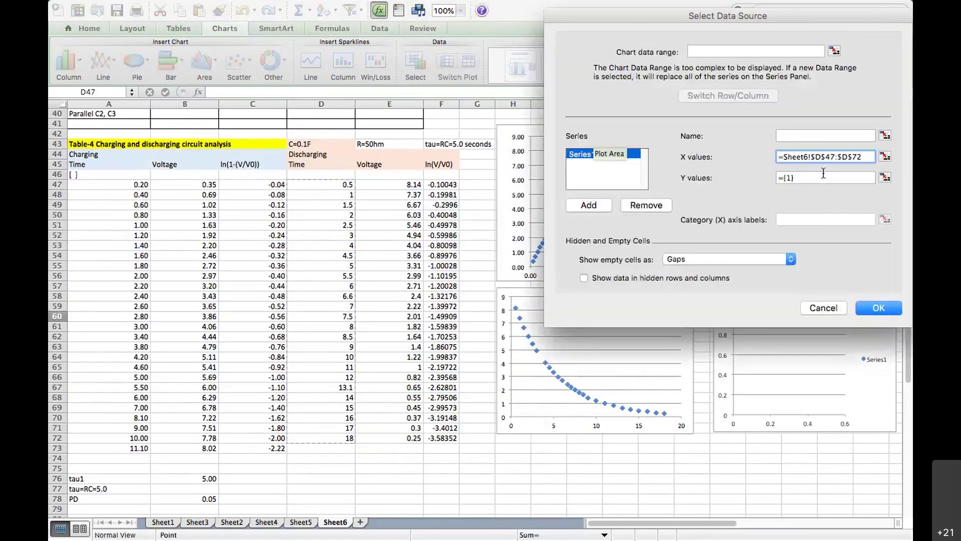
# Replace the series' default Y values with the ln(V/V0) values F47:F72 and apply the data source
pyautogui.click(823, 178)
pyautogui.press('BackSpace')
pyautogui.press('BackSpace')
pyautogui.press('BackSpace')
pyautogui.press('BackSpace')
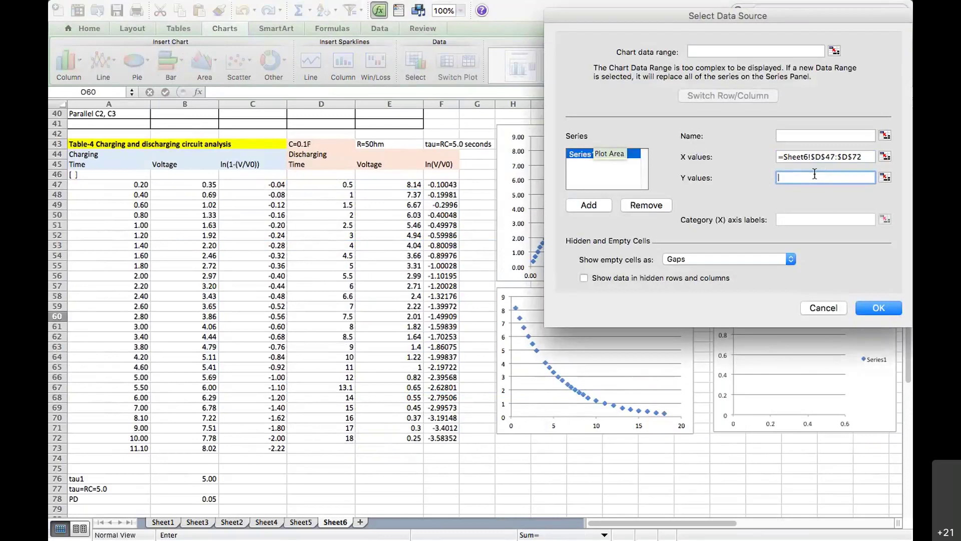
pyautogui.click(420, 185)
pyautogui.click(440, 185)
pyautogui.moveTo(440, 185); pyautogui.dragTo(441, 438)
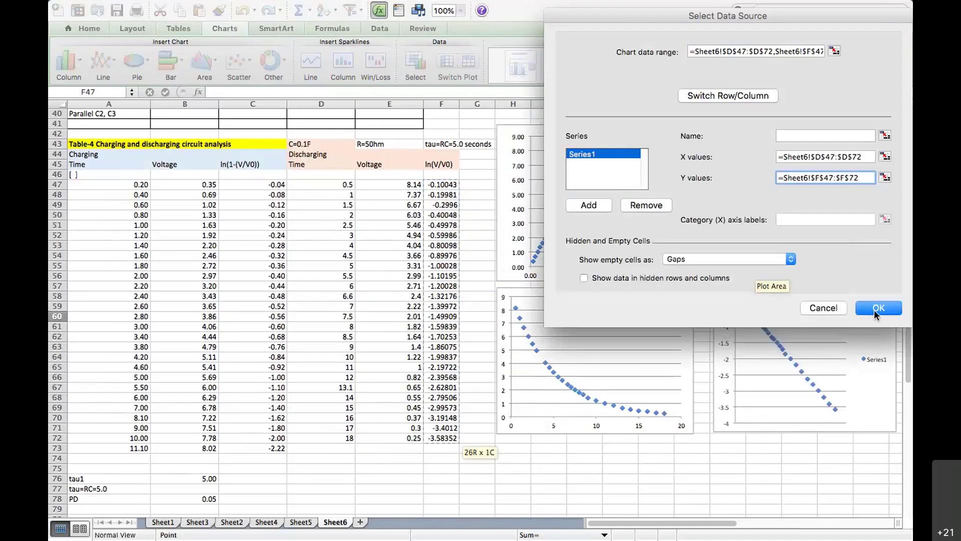
pyautogui.click(876, 308)
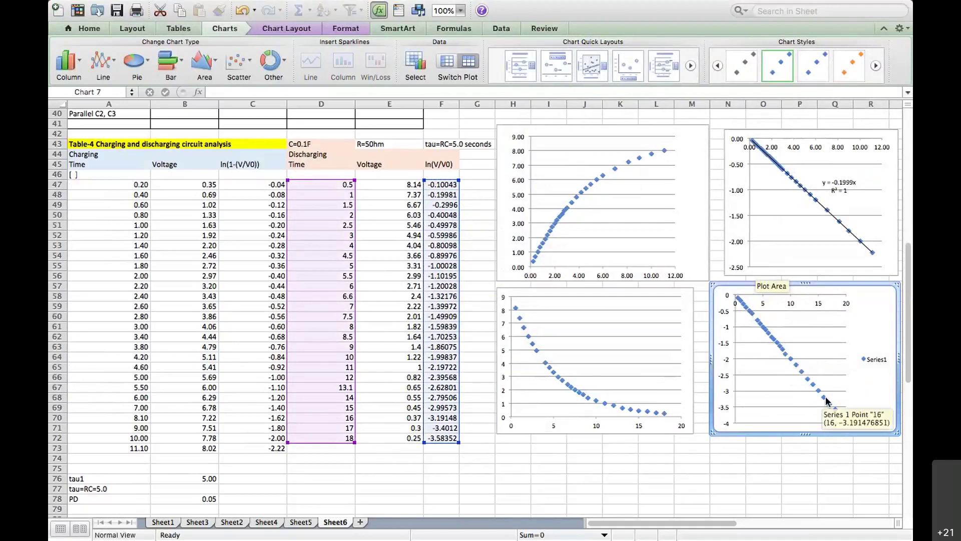
# Remove the legend from the ln(V/V0) discharging chart and add a linear trendline to its data series
pyautogui.click(882, 359)
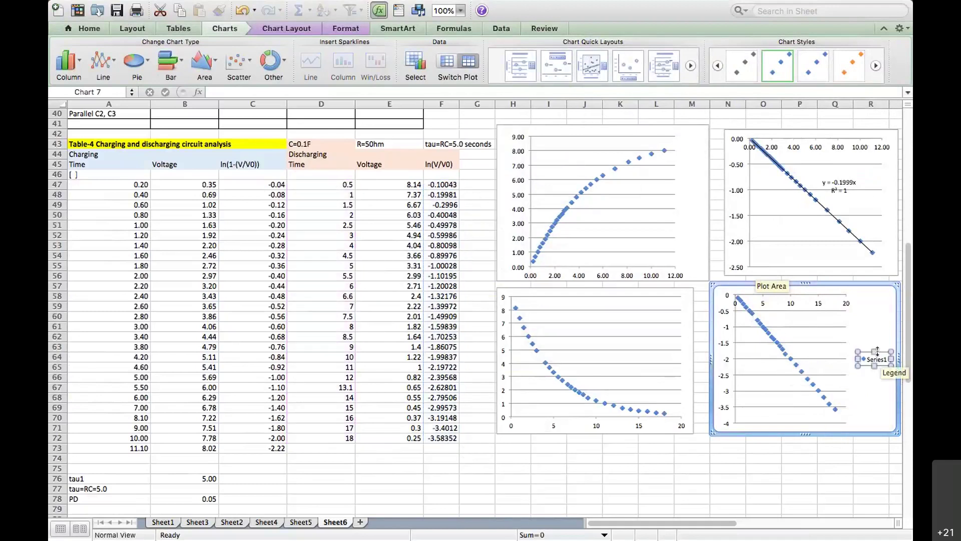
pyautogui.press('Delete')
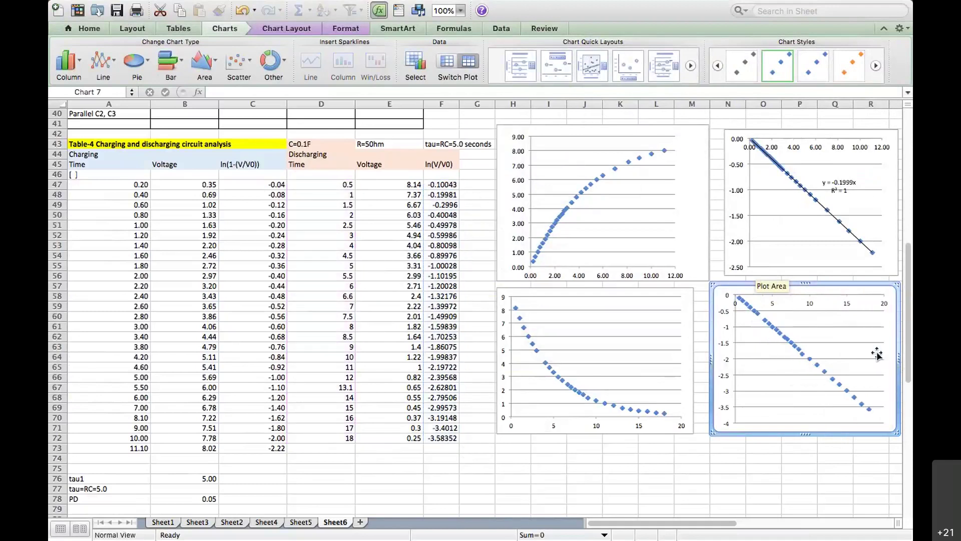
pyautogui.click(810, 361)
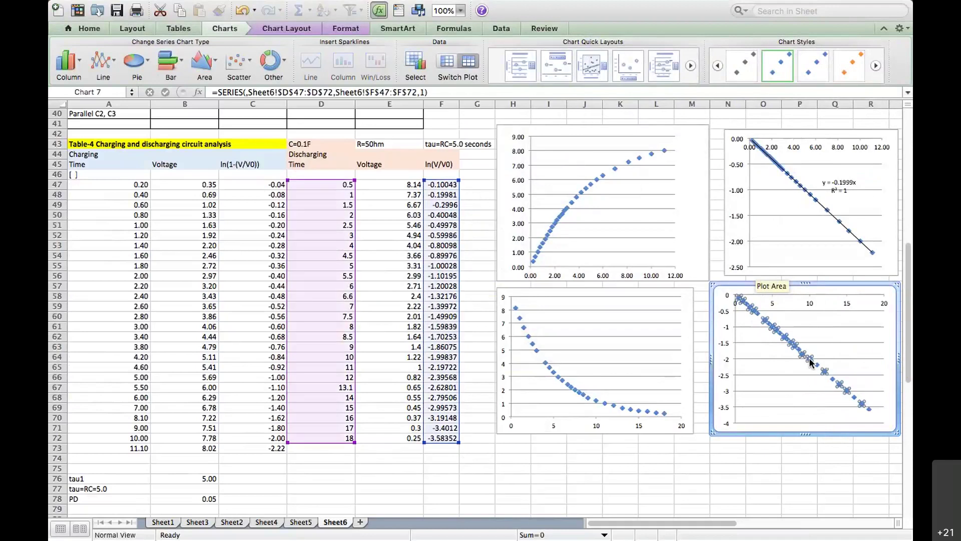
pyautogui.rightClick(810, 362)
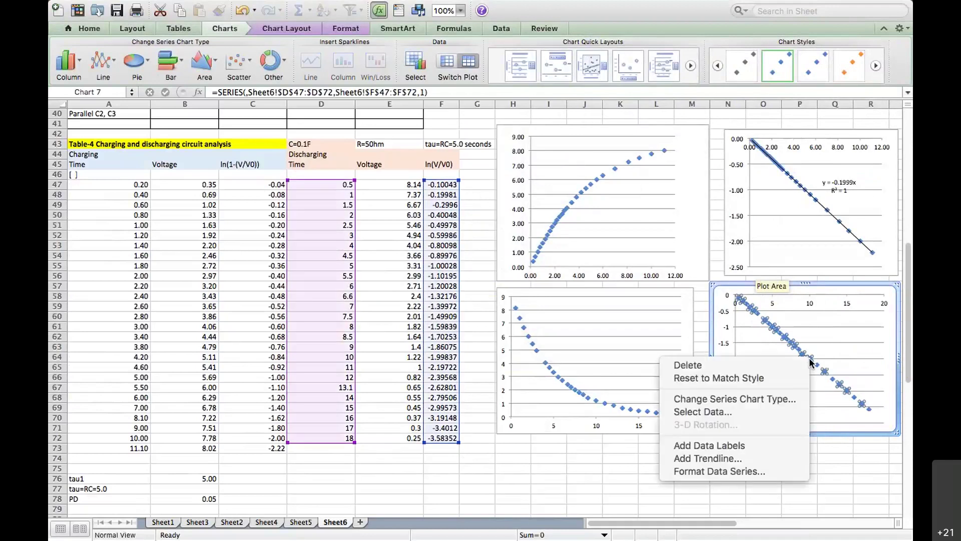
pyautogui.click(716, 458)
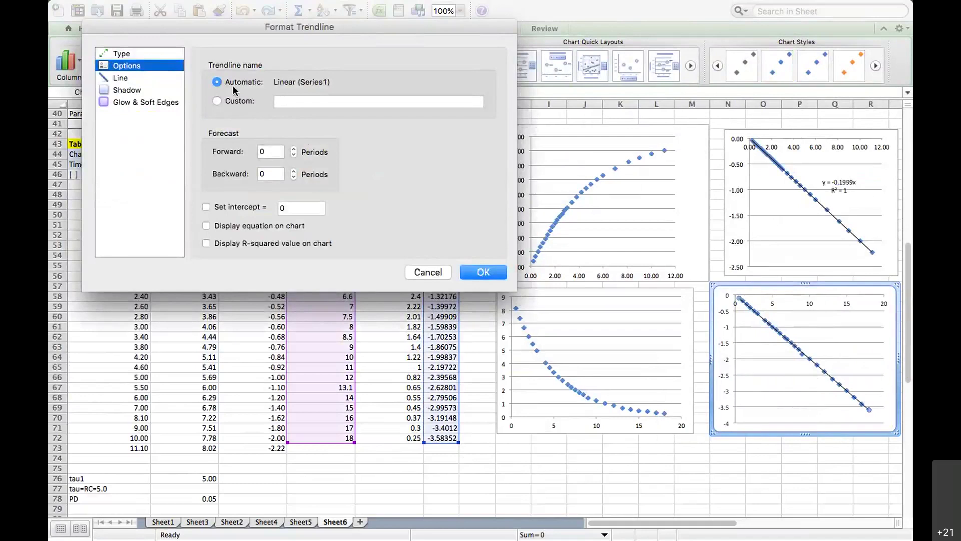
pyautogui.click(129, 56)
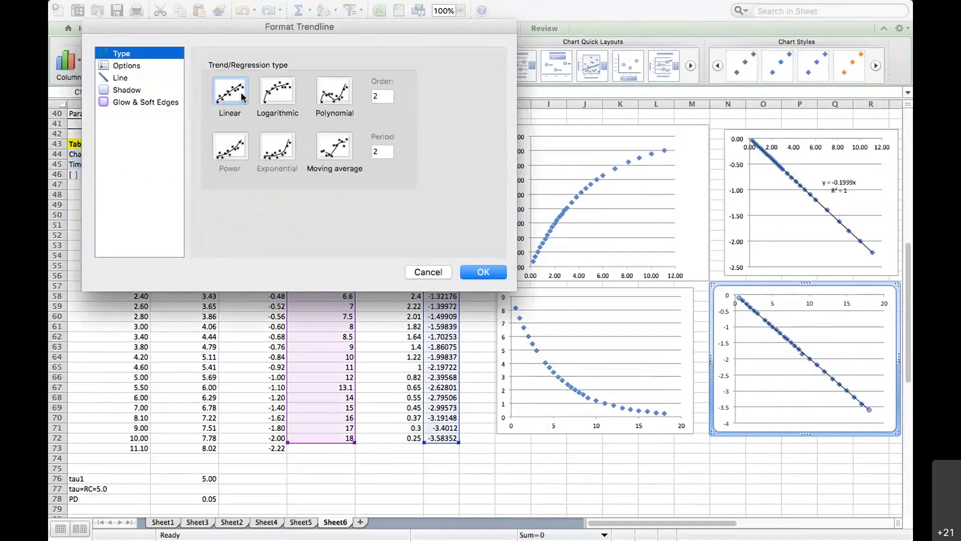
# Set the trendline's intercept to 0, display its equation and R-squared value, and move that label to the clear area below the line
pyautogui.click(127, 66)
pyautogui.click(225, 243)
pyautogui.click(227, 228)
pyautogui.click(225, 206)
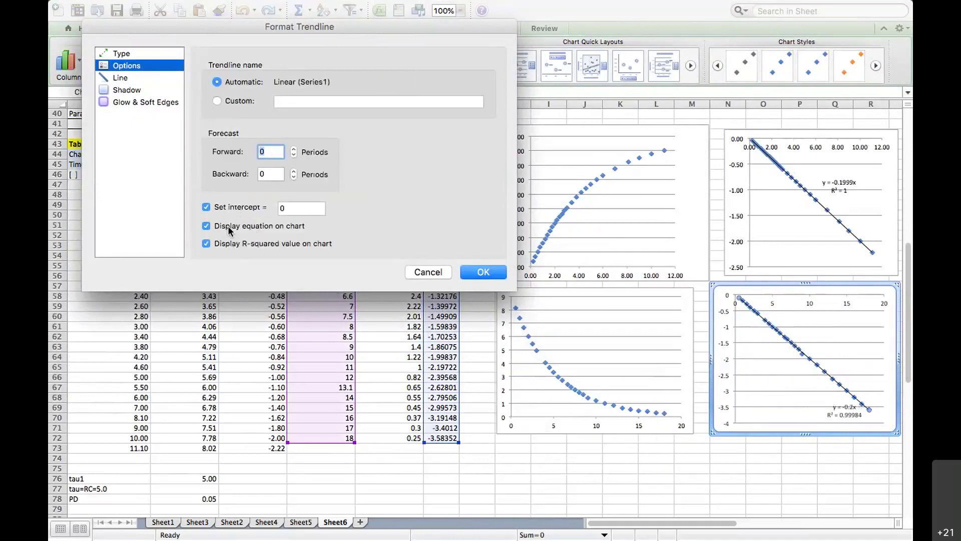
pyautogui.click(473, 271)
pyautogui.click(844, 404)
pyautogui.moveTo(841, 400); pyautogui.dragTo(790, 388)
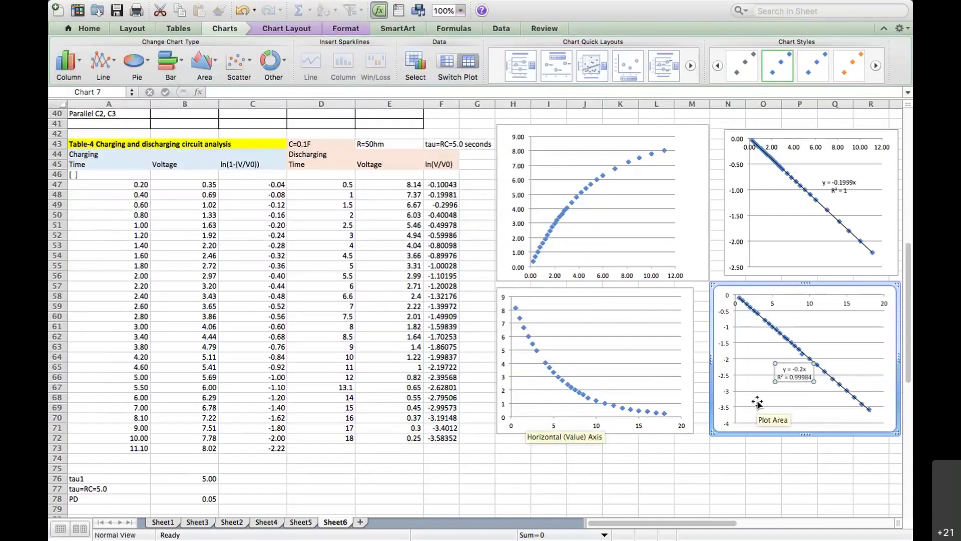
# Format the trendline label of the ln(V/V0) chart as Number with 3 decimal places
pyautogui.moveTo(908, 332); pyautogui.dragTo(908, 368)
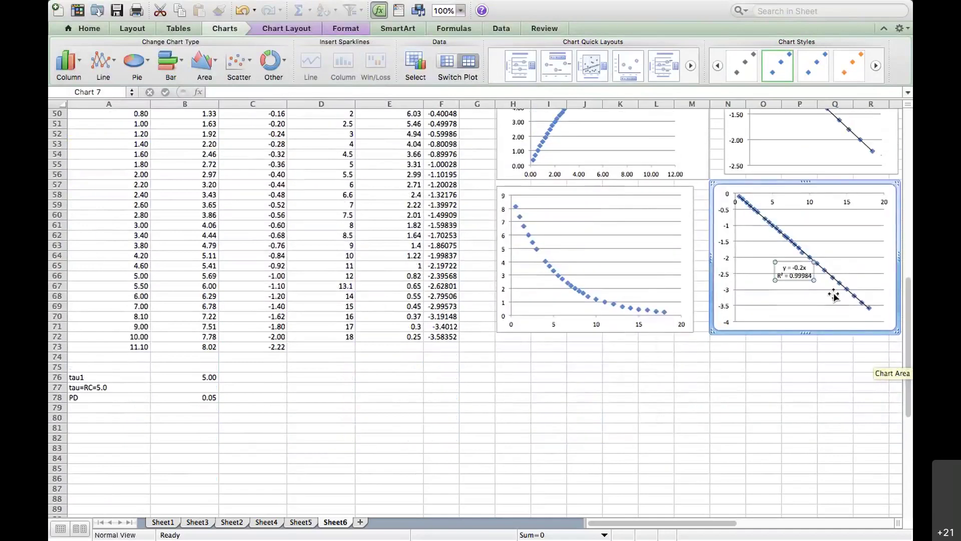
pyautogui.doubleClick(790, 260)
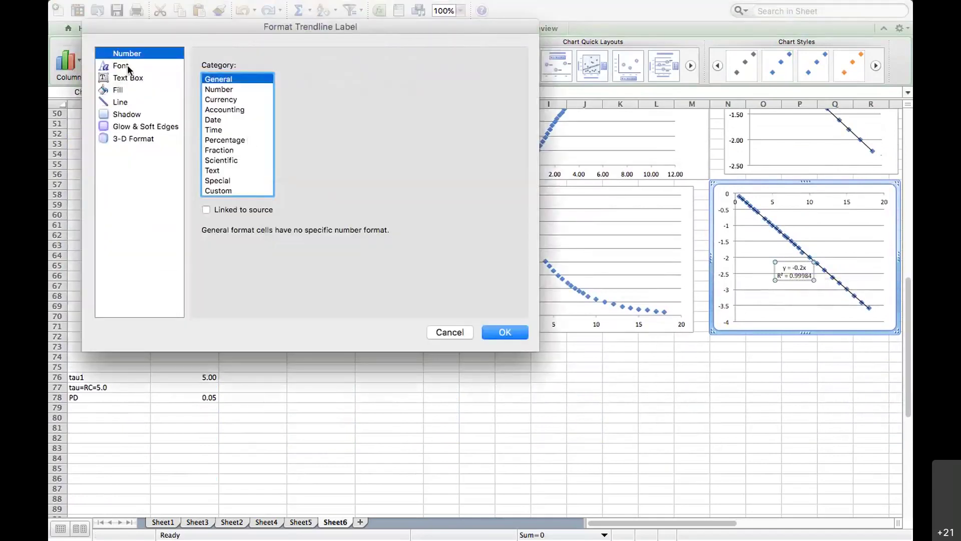
pyautogui.click(255, 86)
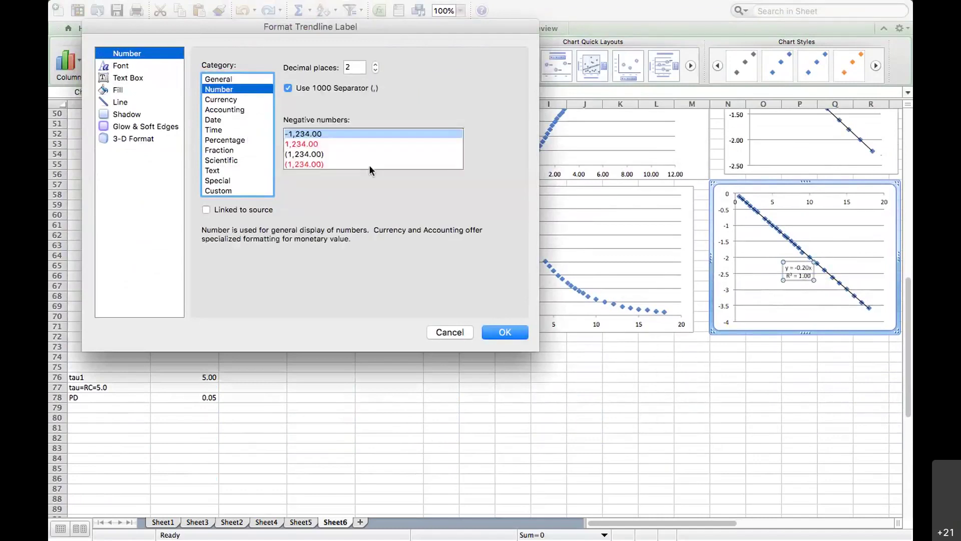
pyautogui.click(375, 71)
pyautogui.click(375, 70)
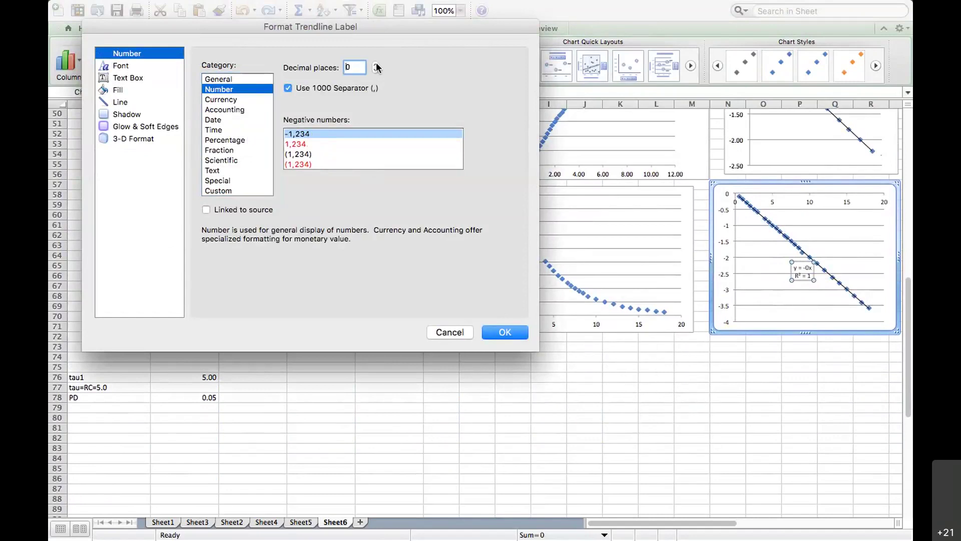
pyautogui.click(376, 64)
pyautogui.click(376, 64)
pyautogui.click(376, 64)
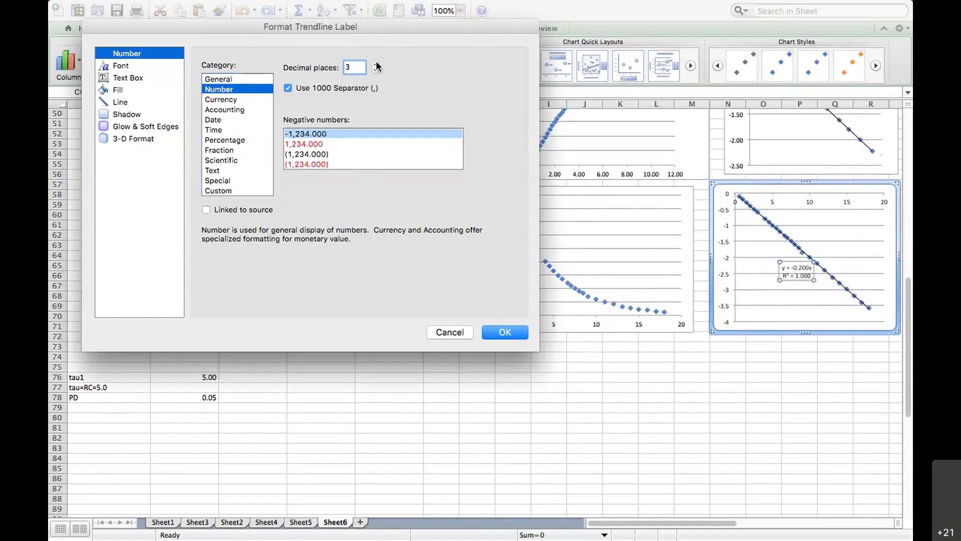
pyautogui.click(504, 332)
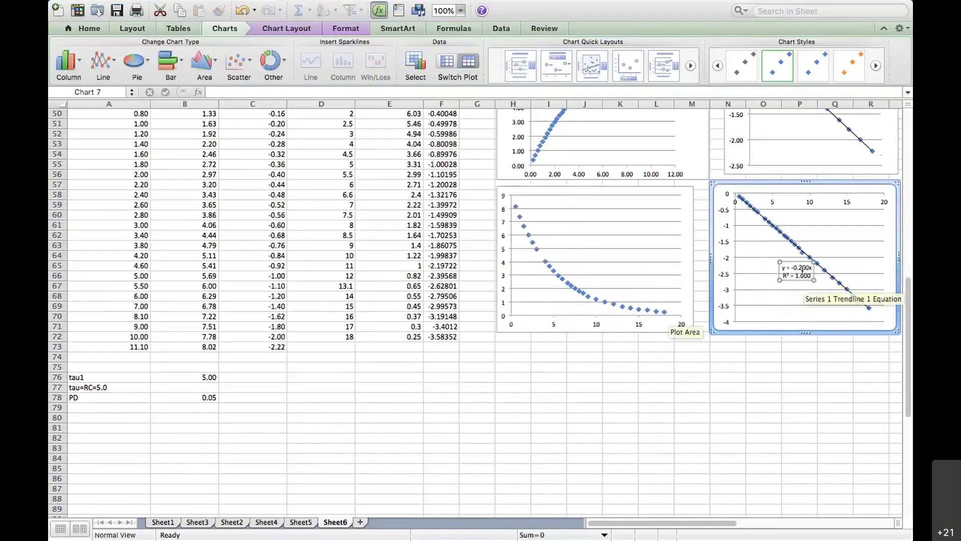
# Enter the label tau2 in A80 and calculate it in B80 with the formula =1/.2
pyautogui.click(111, 420)
pyautogui.write('tay')
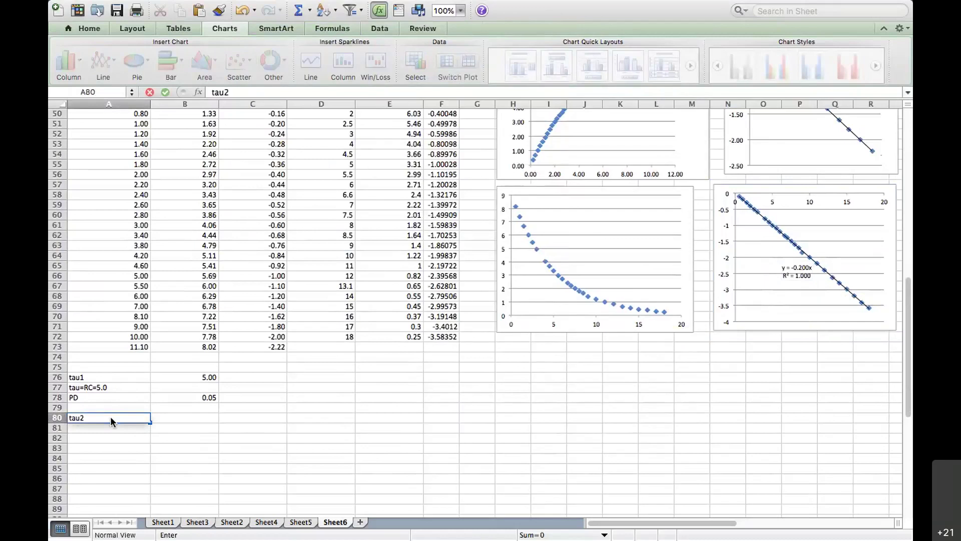
pyautogui.press('Tab')
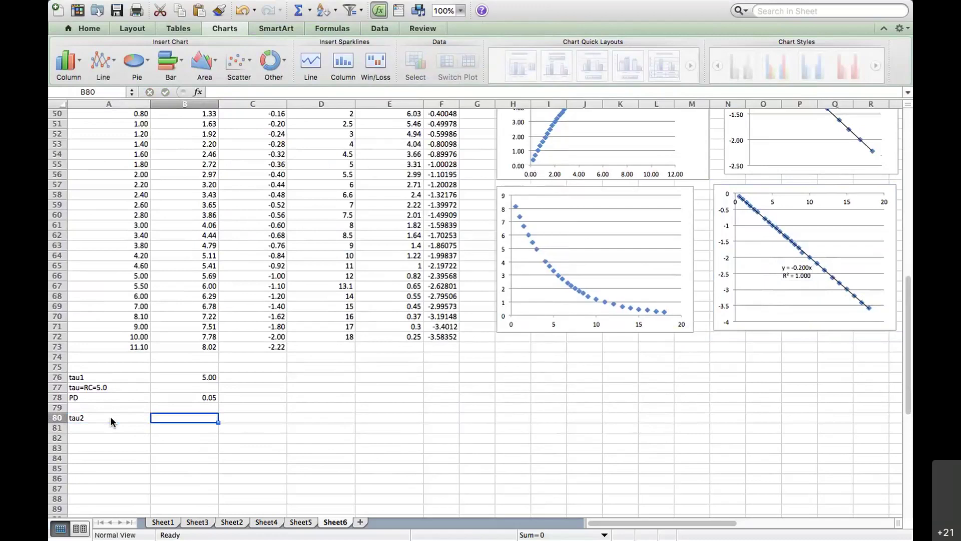
pyautogui.write('=')
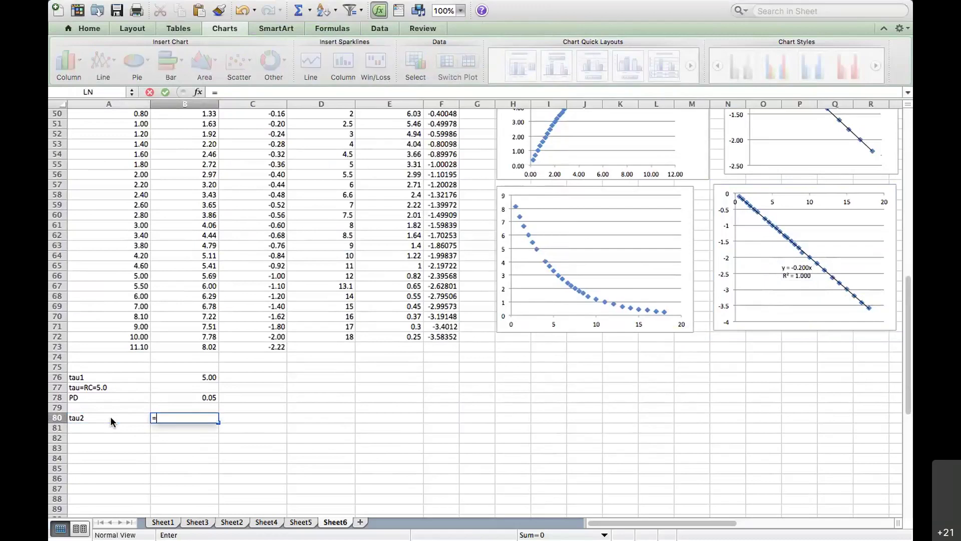
pyautogui.write('1/.2')
pyautogui.press('Return')
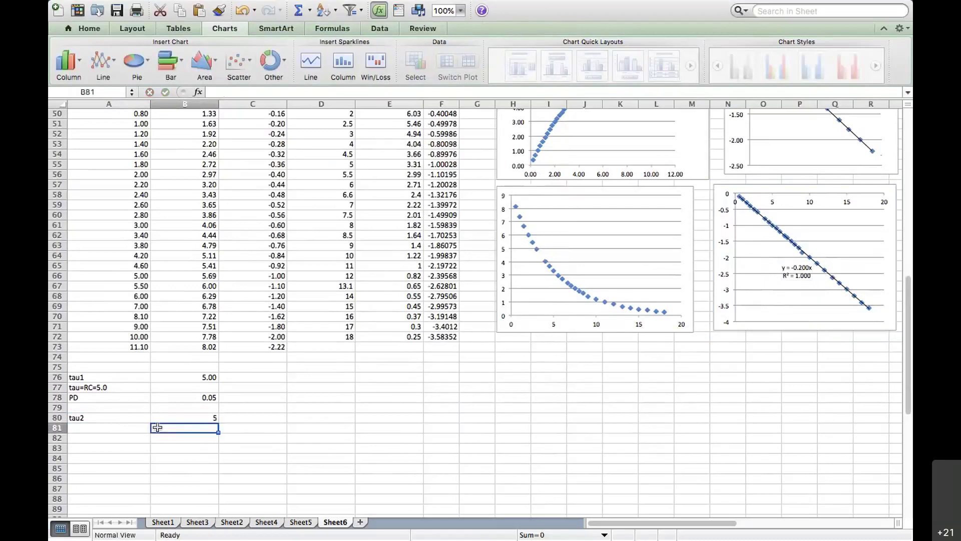
# Enter tau=RC=5.0 in A81 and the label PD in A82 with the value 0 in B82
pyautogui.click(104, 427)
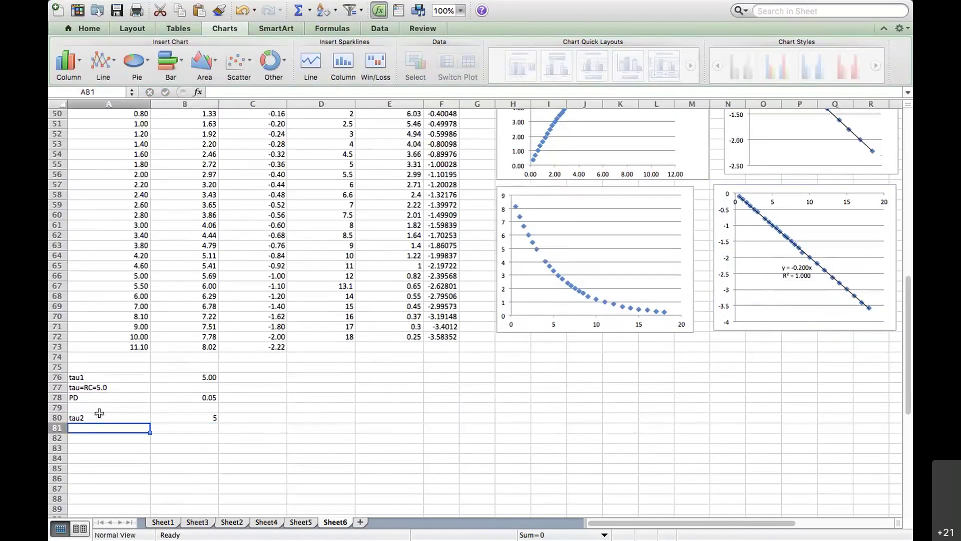
pyautogui.write('tau=R')
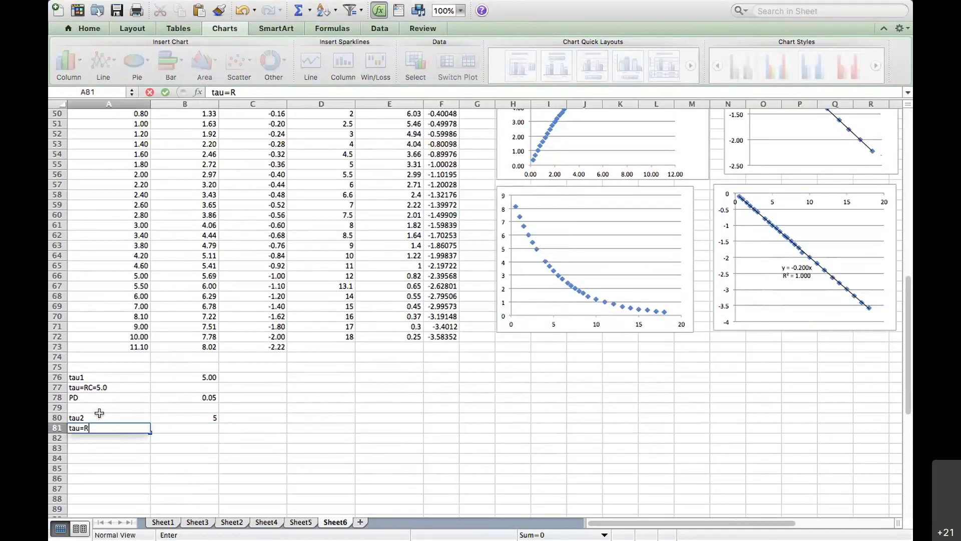
pyautogui.write('C=5.0')
pyautogui.press('Return')
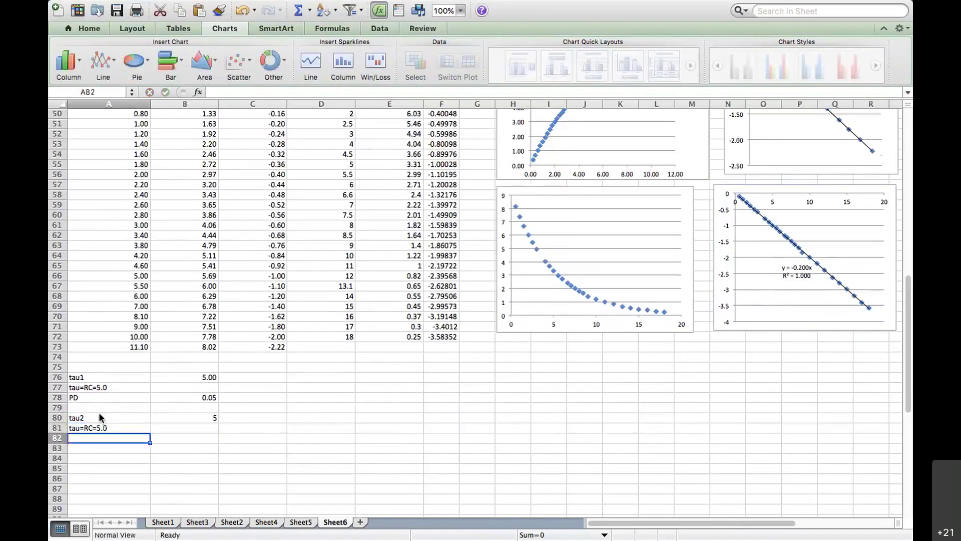
pyautogui.write('PD')
pyautogui.press('Tab')
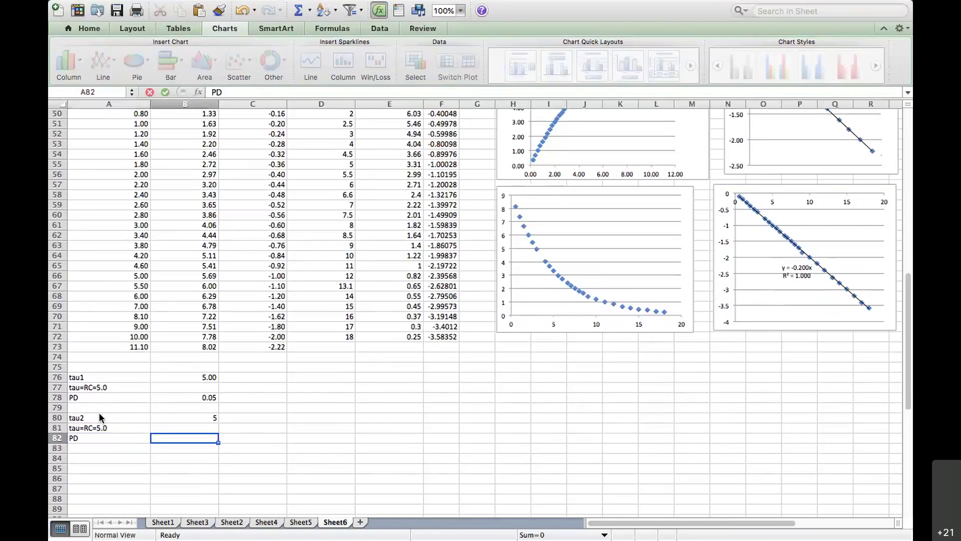
pyautogui.write('0')
pyautogui.press('Return')
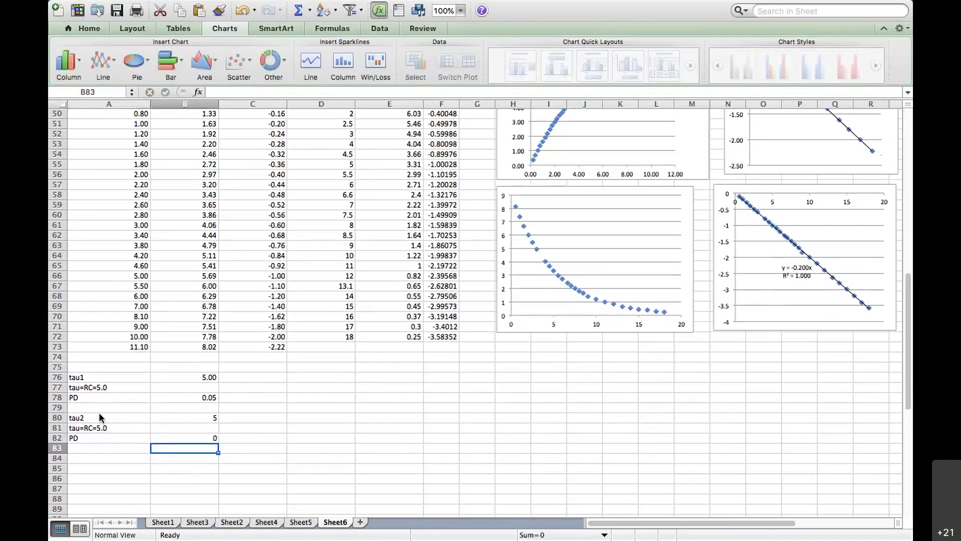
# Format the tau and PD results in B76:B82 as Number with 2 decimal places
pyautogui.moveTo(167, 372); pyautogui.dragTo(175, 435)
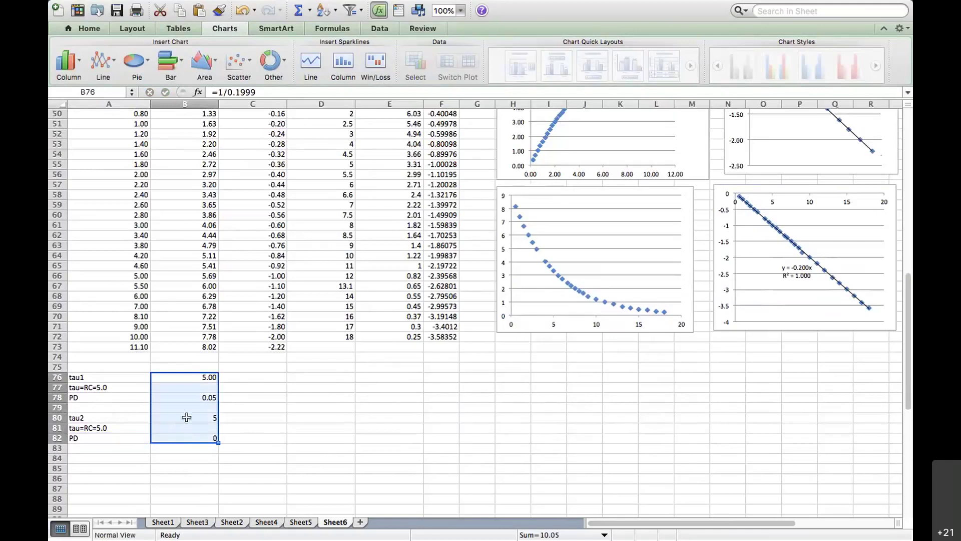
pyautogui.rightClick(186, 417)
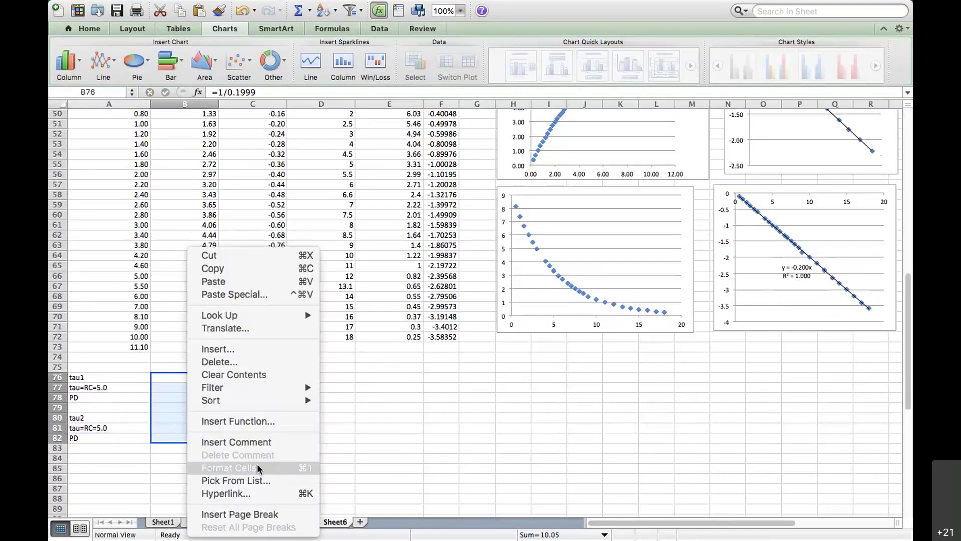
pyautogui.click(259, 467)
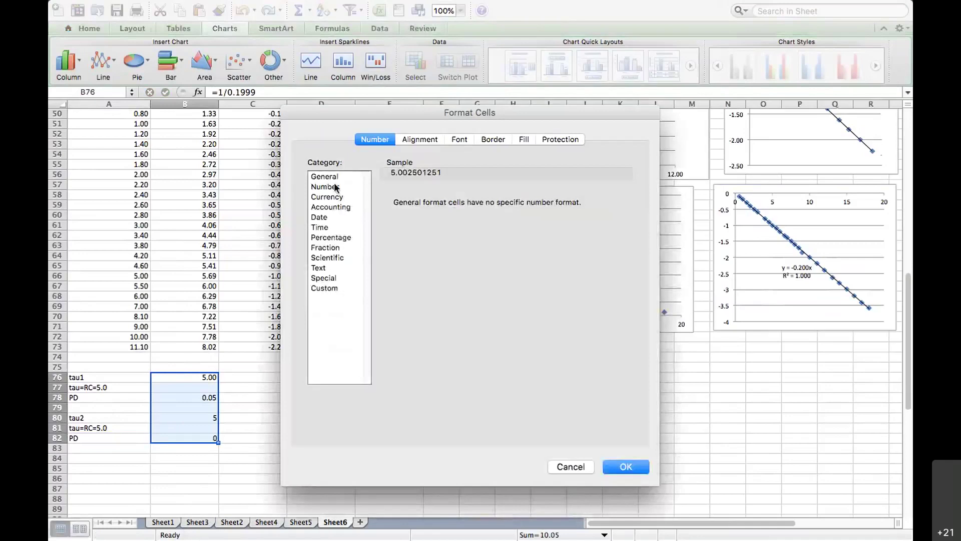
pyautogui.click(323, 187)
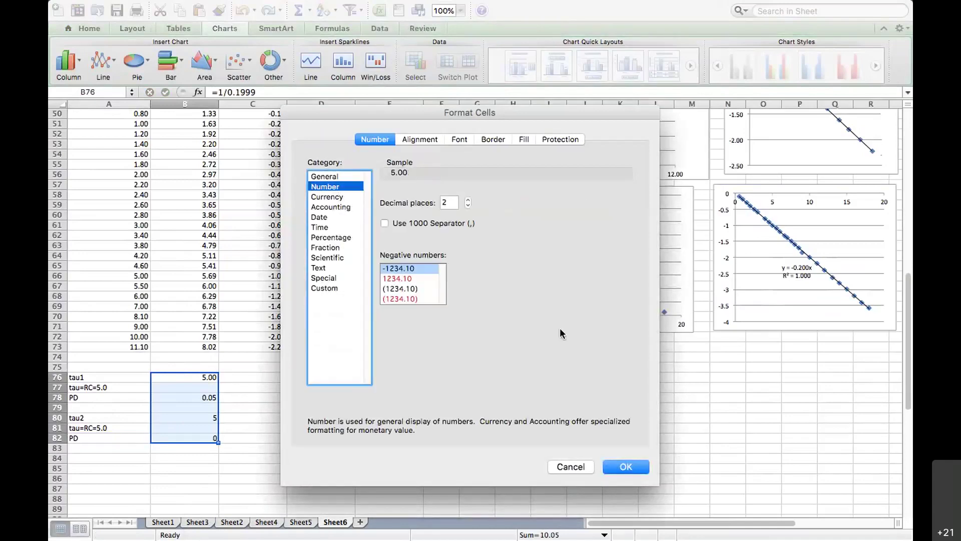
pyautogui.click(624, 467)
pyautogui.click(275, 427)
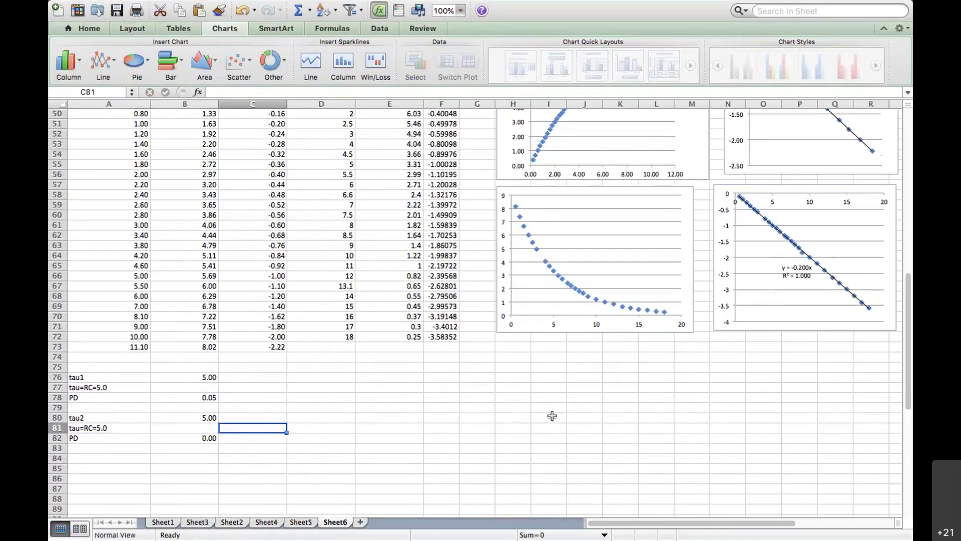
# Review Tables 1 to 4, including the charge and energy questions, the empty C_cal and PD cells in Table-3, and the charts
pyautogui.moveTo(909, 329); pyautogui.dragTo(908, 287)
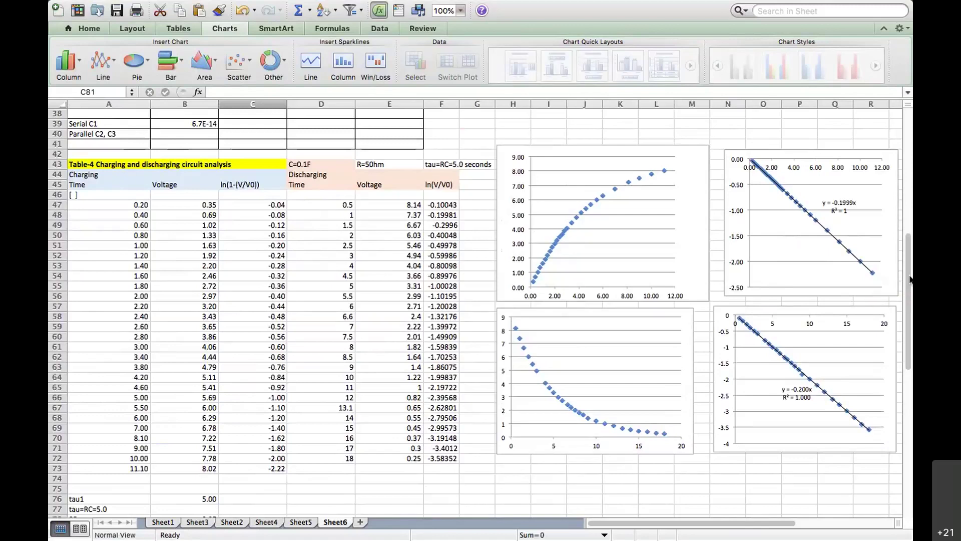
pyautogui.moveTo(911, 279); pyautogui.dragTo(904, 211)
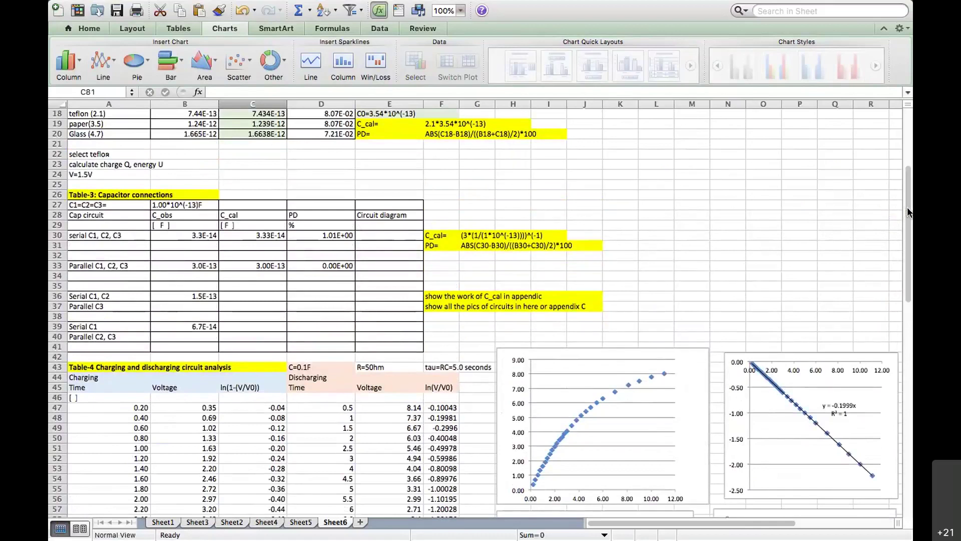
pyautogui.moveTo(909, 211); pyautogui.dragTo(901, 133)
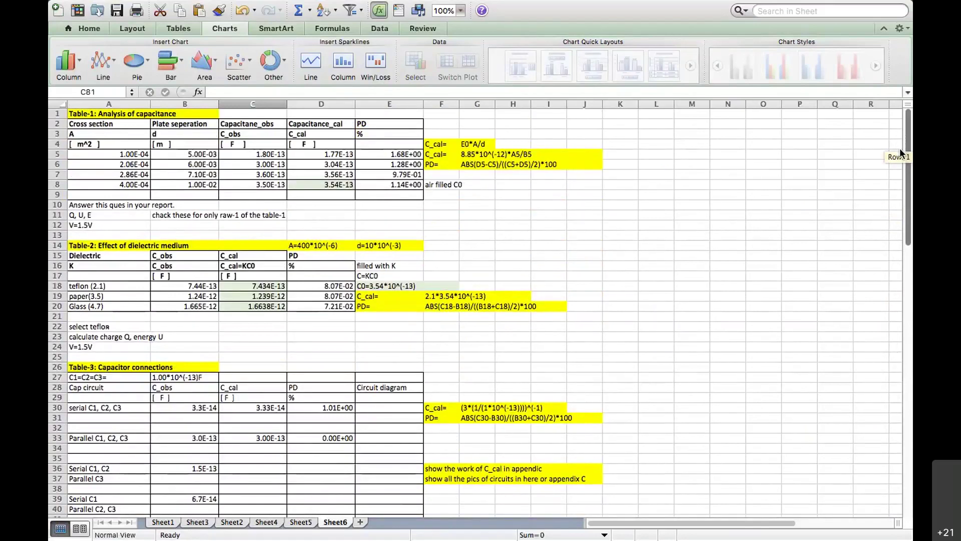
pyautogui.moveTo(95, 208); pyautogui.dragTo(235, 223)
pyautogui.moveTo(135, 323); pyautogui.dragTo(232, 348)
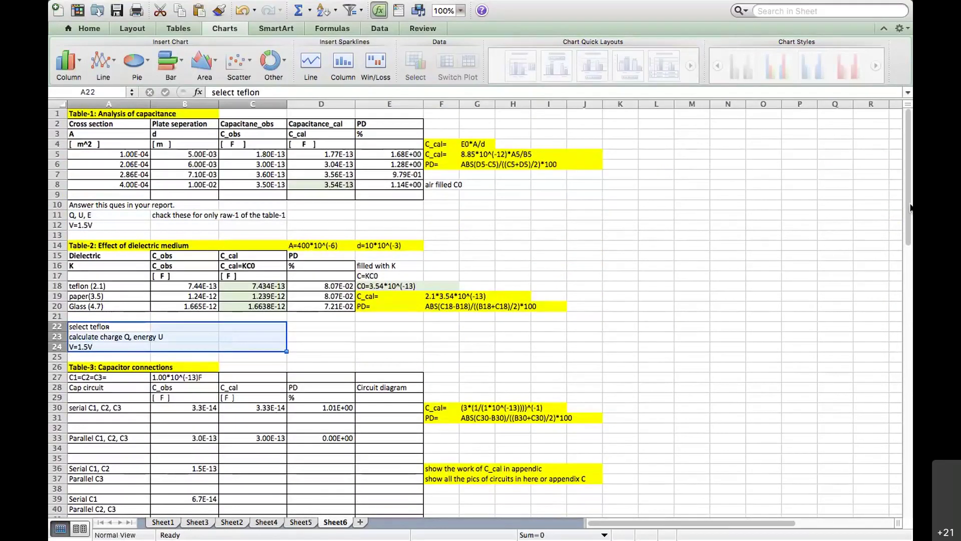
pyautogui.moveTo(911, 207); pyautogui.dragTo(909, 258)
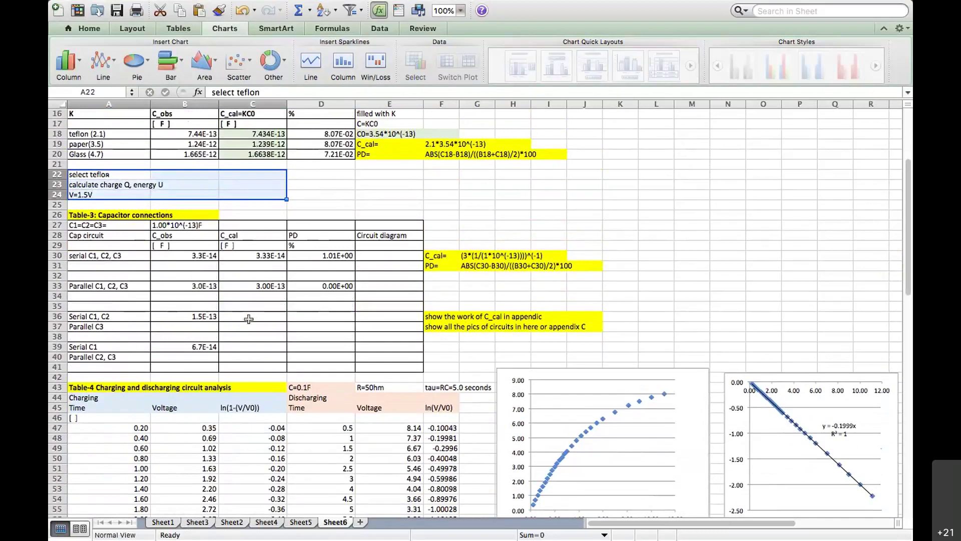
pyautogui.moveTo(249, 319); pyautogui.dragTo(311, 349)
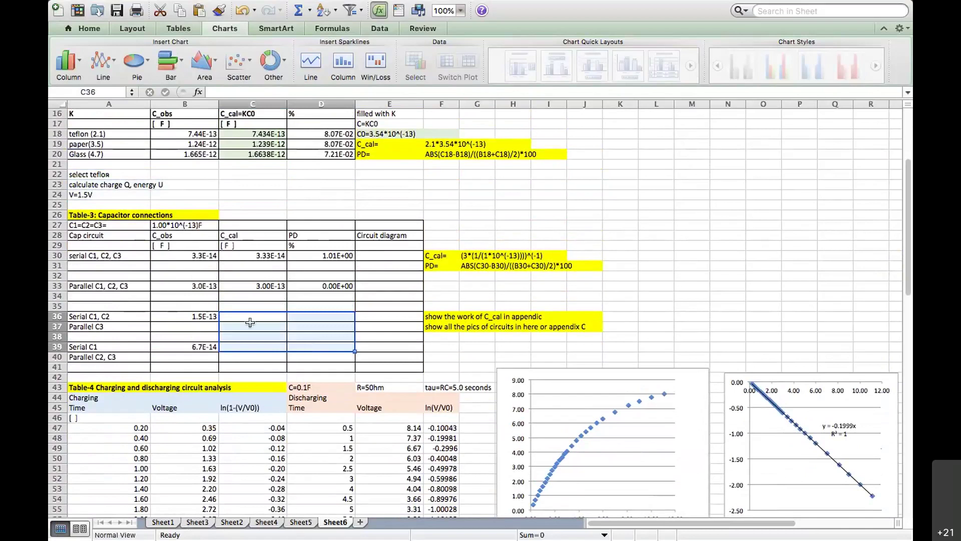
pyautogui.click(256, 350)
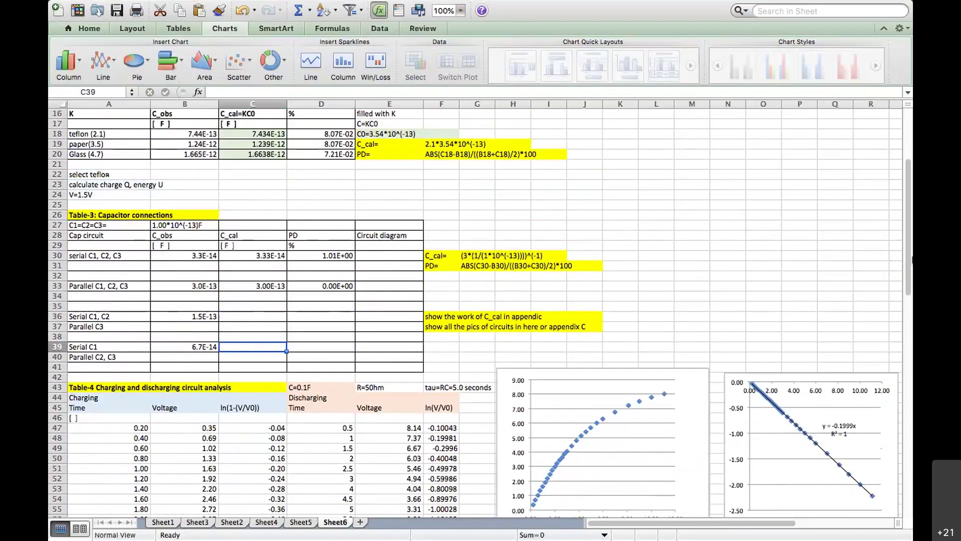
pyautogui.moveTo(911, 261); pyautogui.dragTo(910, 338)
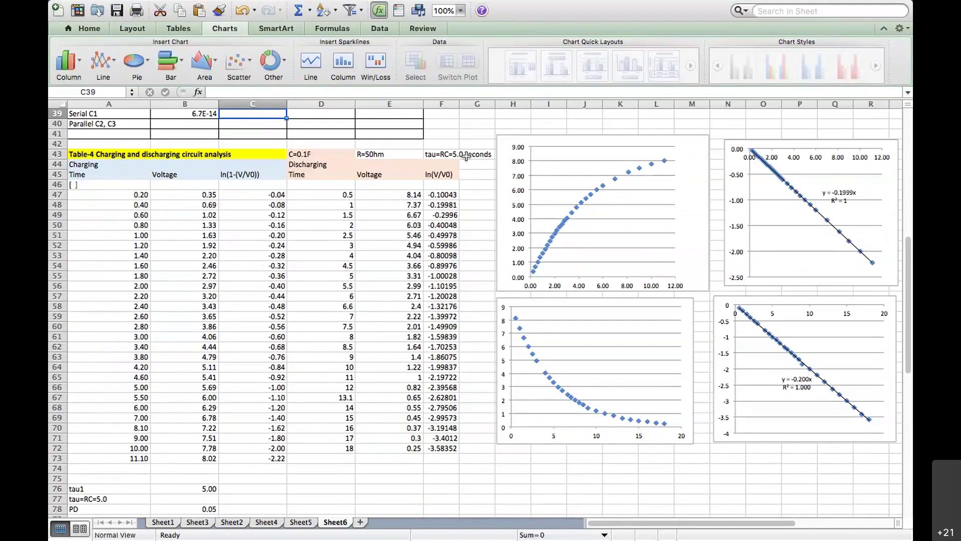
# Take the workbook out of full-screen mode
pyautogui.moveTo(471, 4)
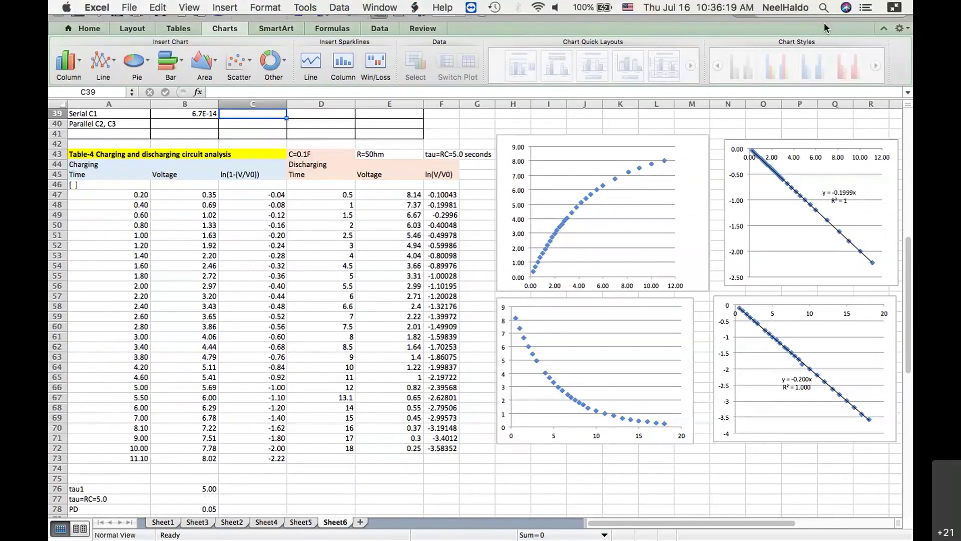
pyautogui.click(895, 7)
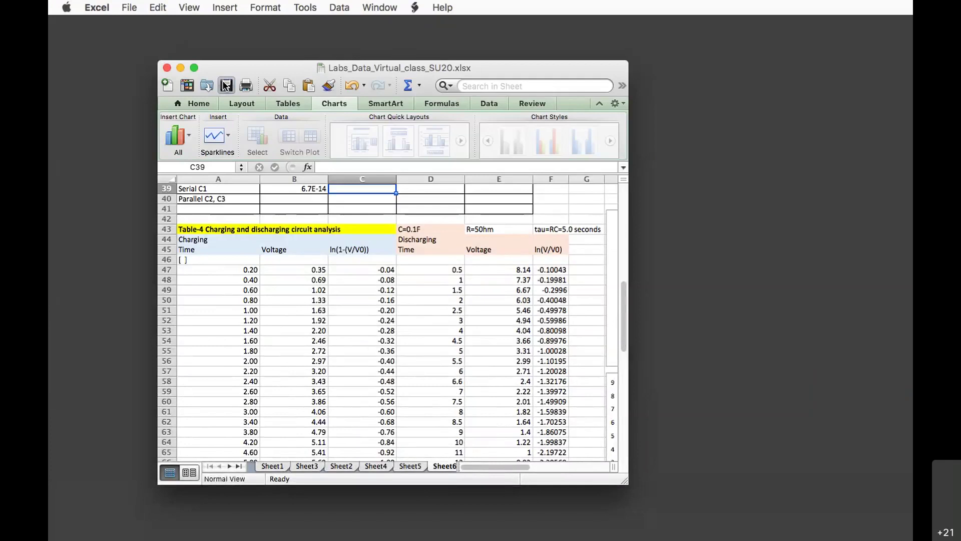